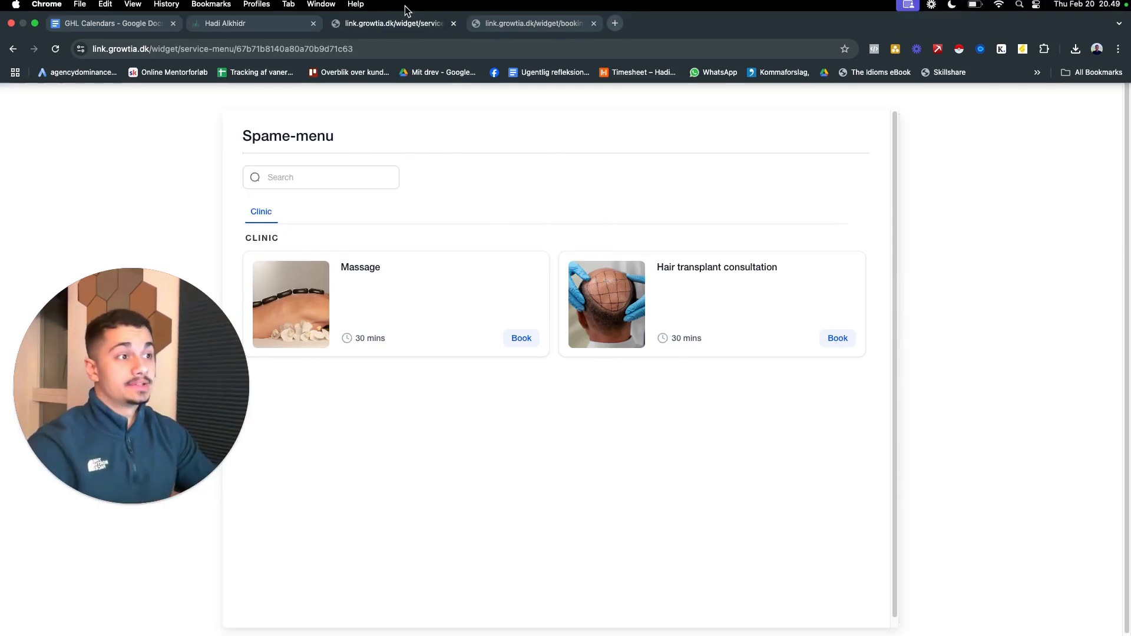
Compare the example personal booking page with the Spame-menu service menu page
click(499, 26)
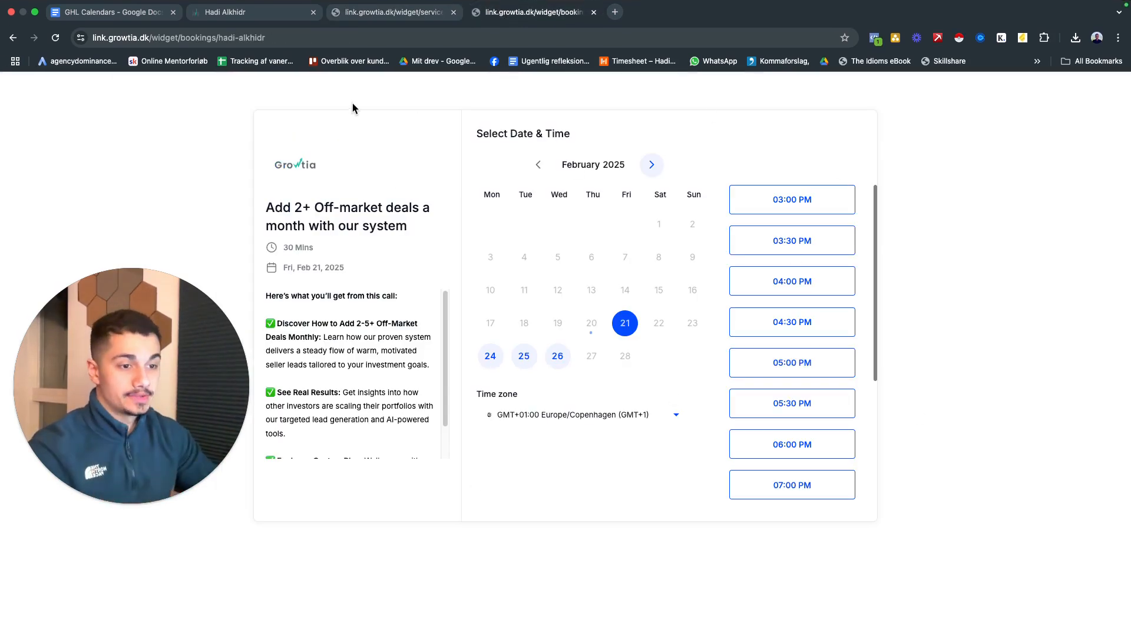
click(375, 14)
click(521, 12)
click(405, 14)
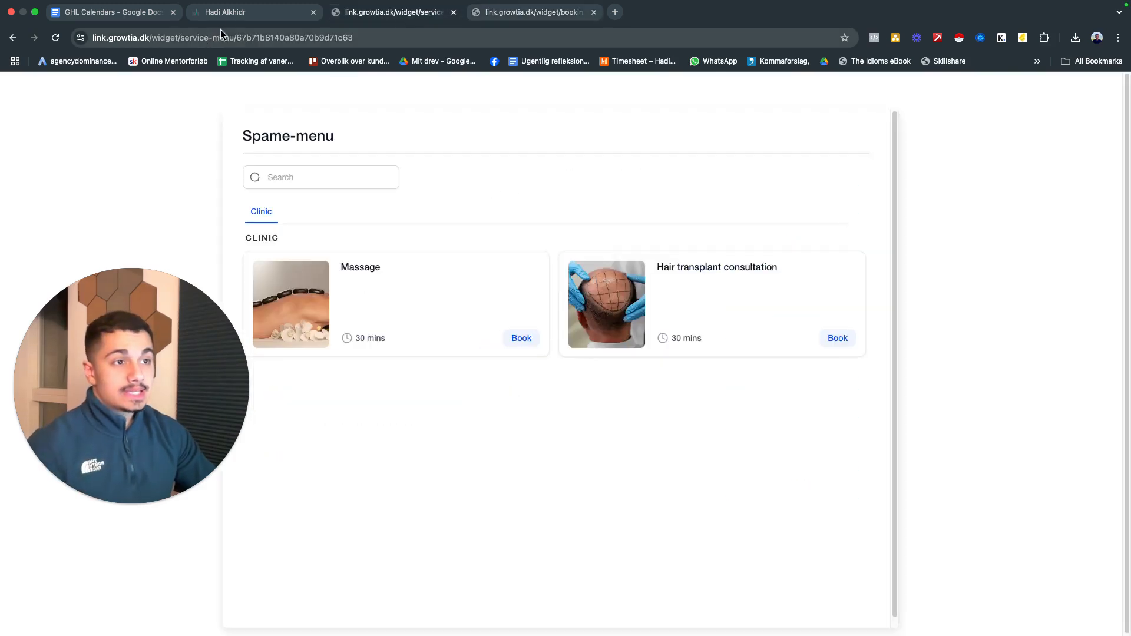
Return to the calendar settings, start a new calendar and show the additional scheduling types
click(234, 13)
click(934, 286)
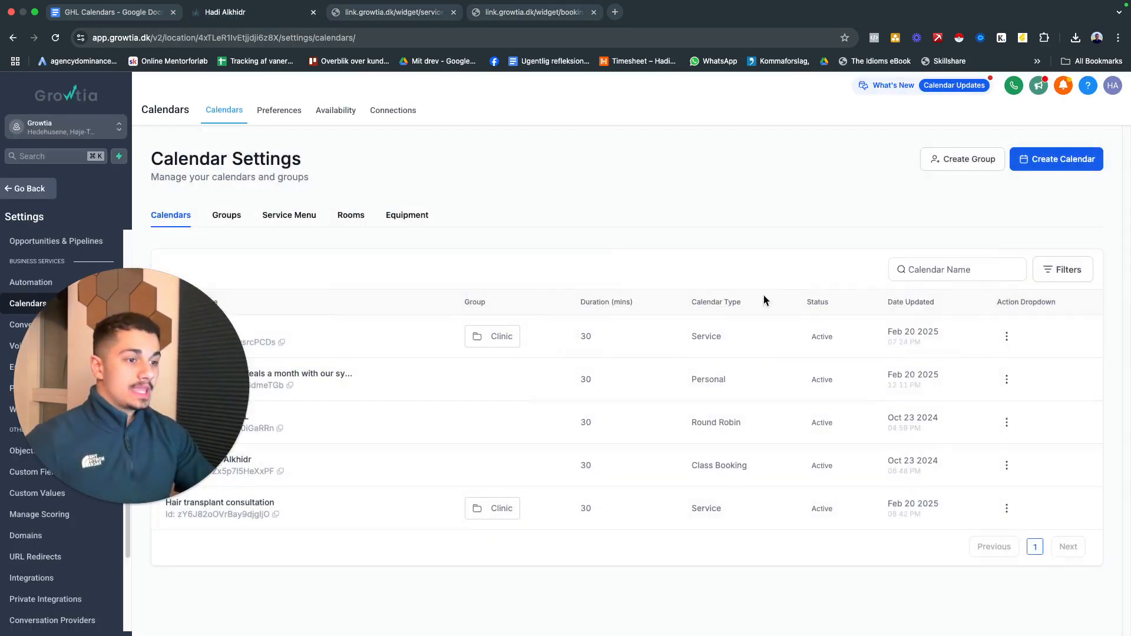
click(1027, 162)
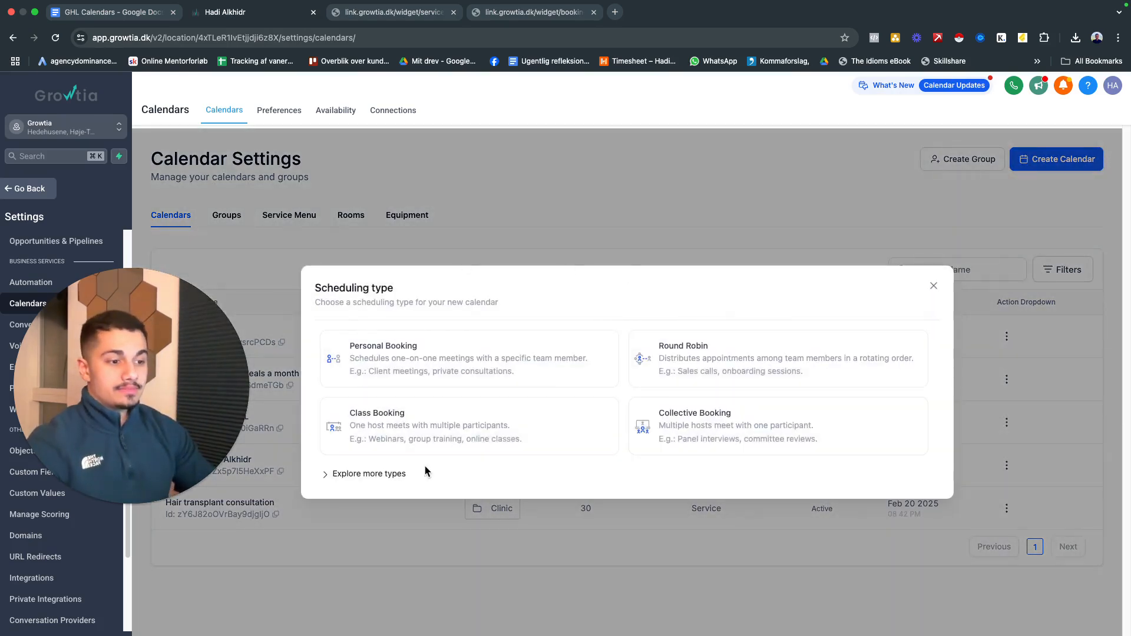
click(384, 476)
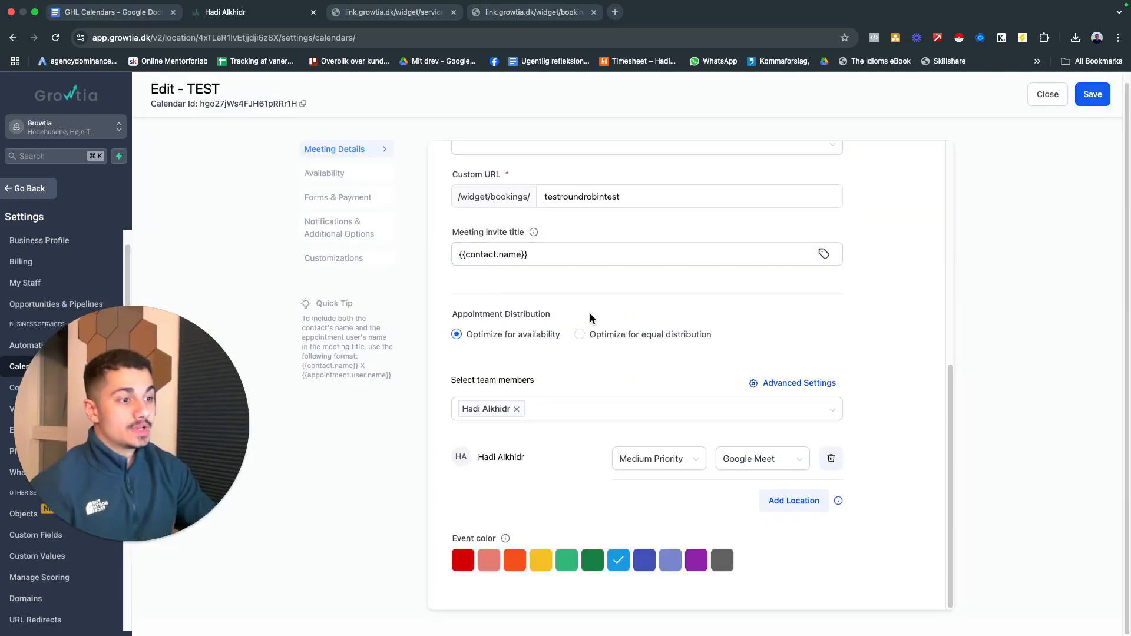
Try equal distribution for the TEST calendar's appointments and restore Optimize for availability
scroll(519, 295, up, 1)
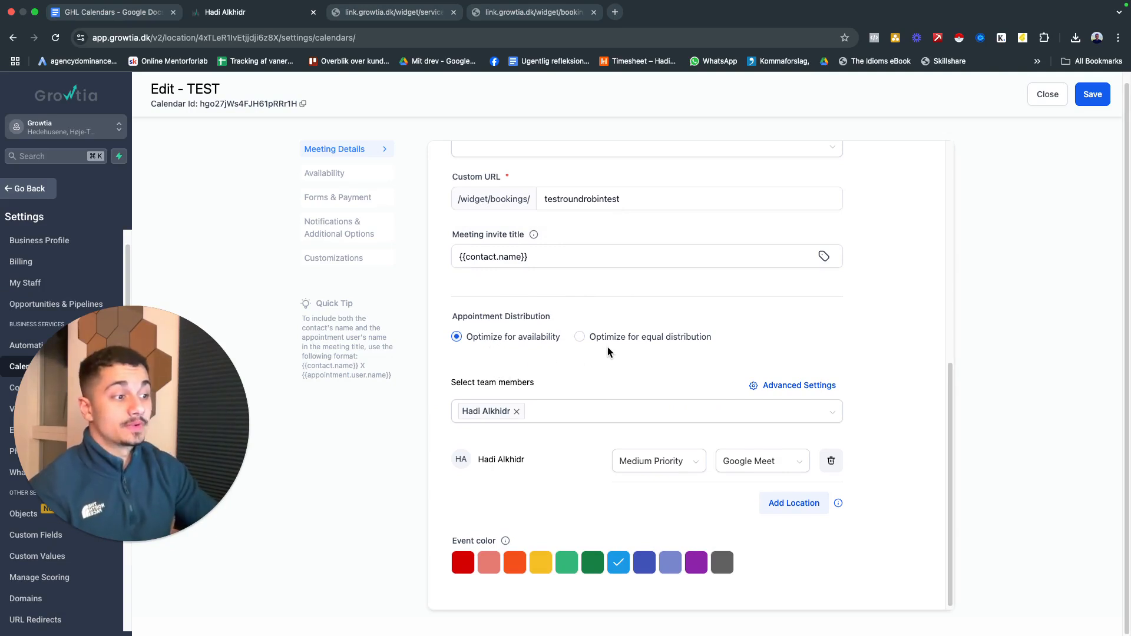
click(582, 337)
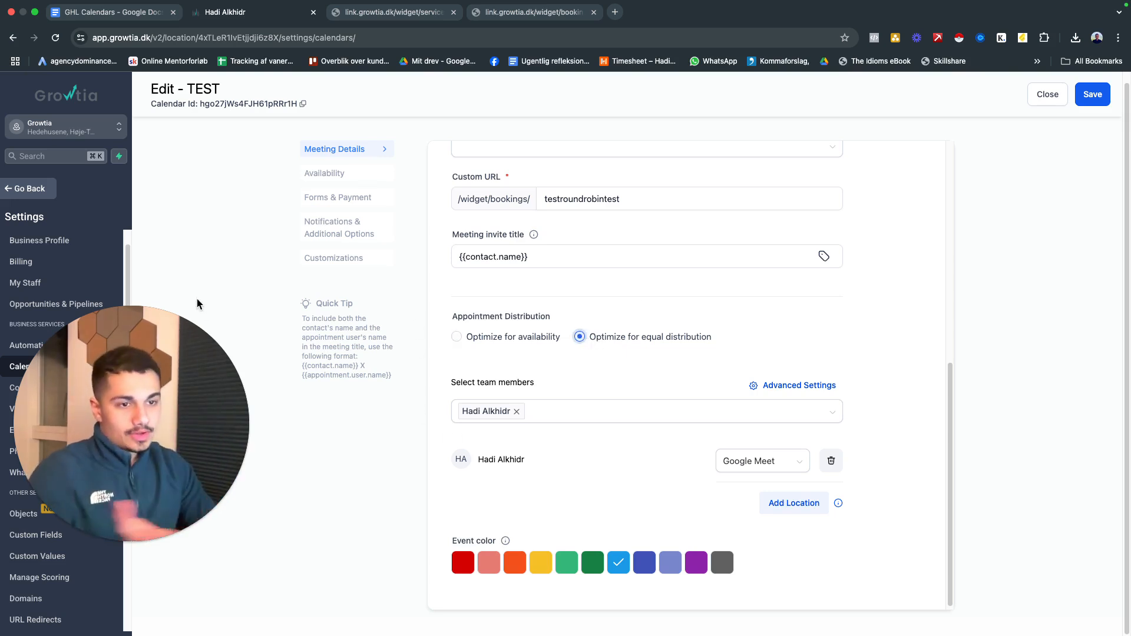
click(499, 414)
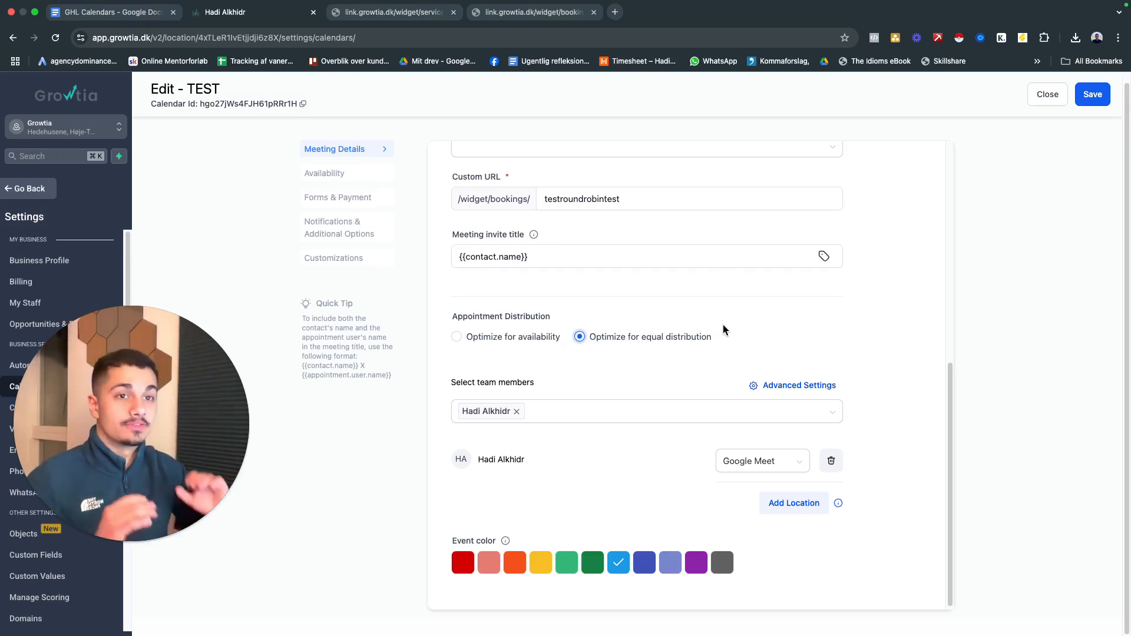
click(518, 336)
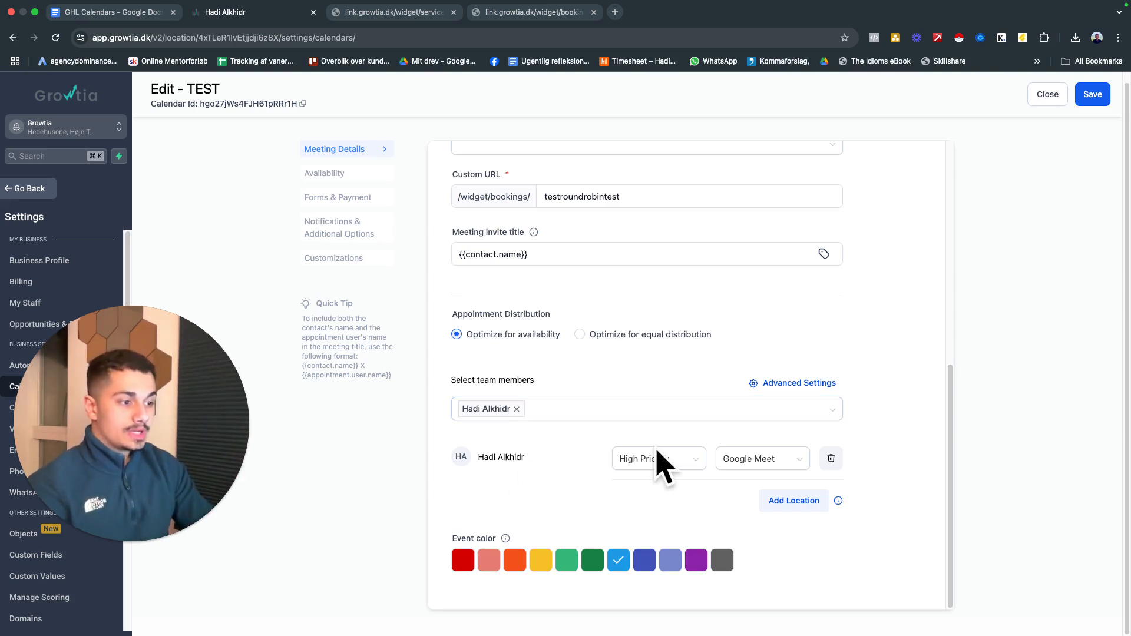
Try Medium and High Priority for the TEST calendar's team member and close the editor without saving
click(657, 466)
click(670, 508)
click(659, 459)
click(645, 484)
click(659, 460)
click(545, 498)
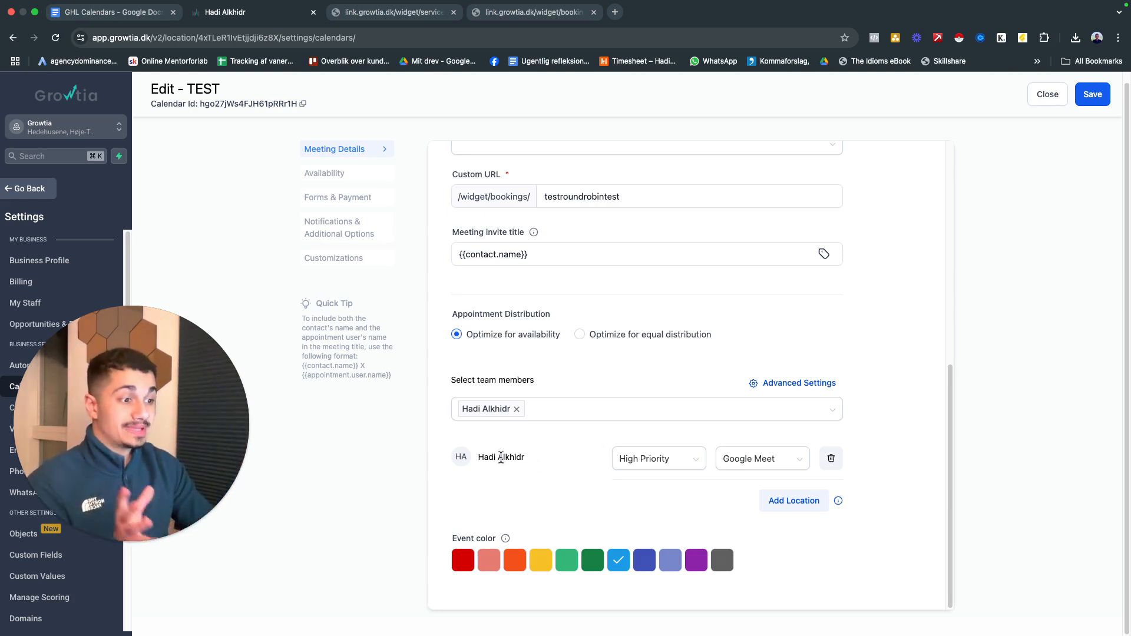
click(628, 468)
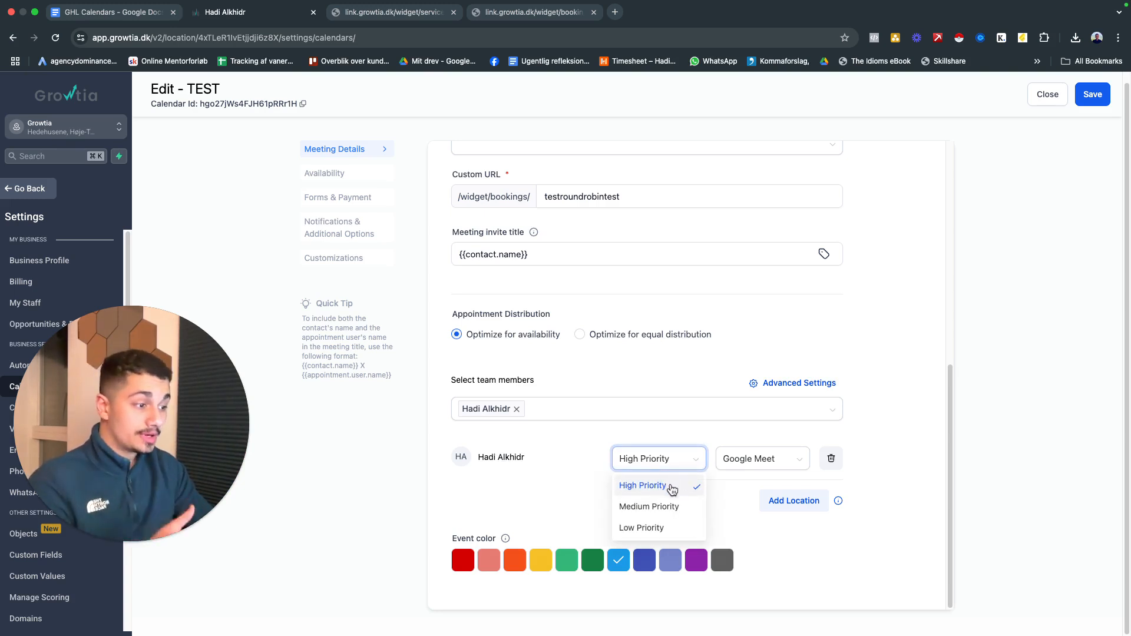
click(538, 488)
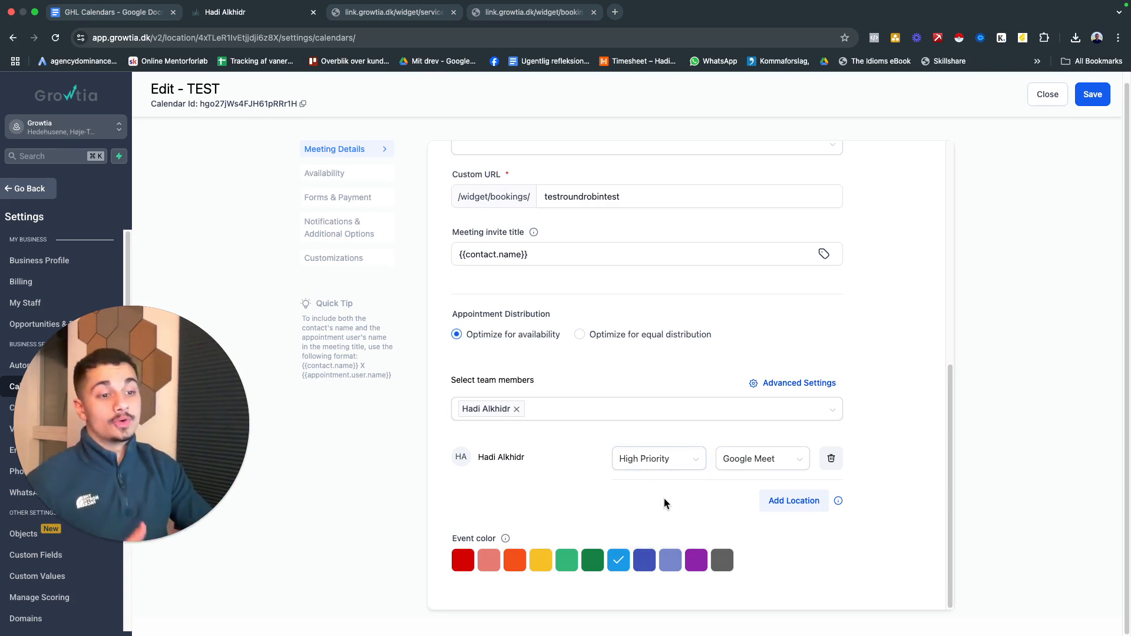
scroll(931, 215, up, 10)
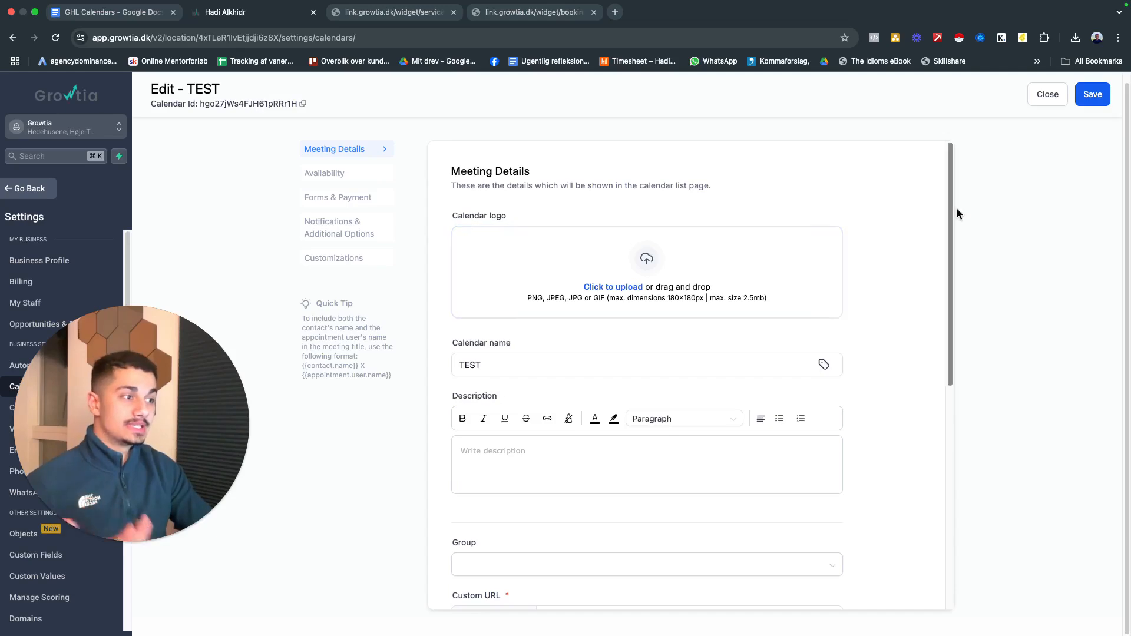
click(1054, 92)
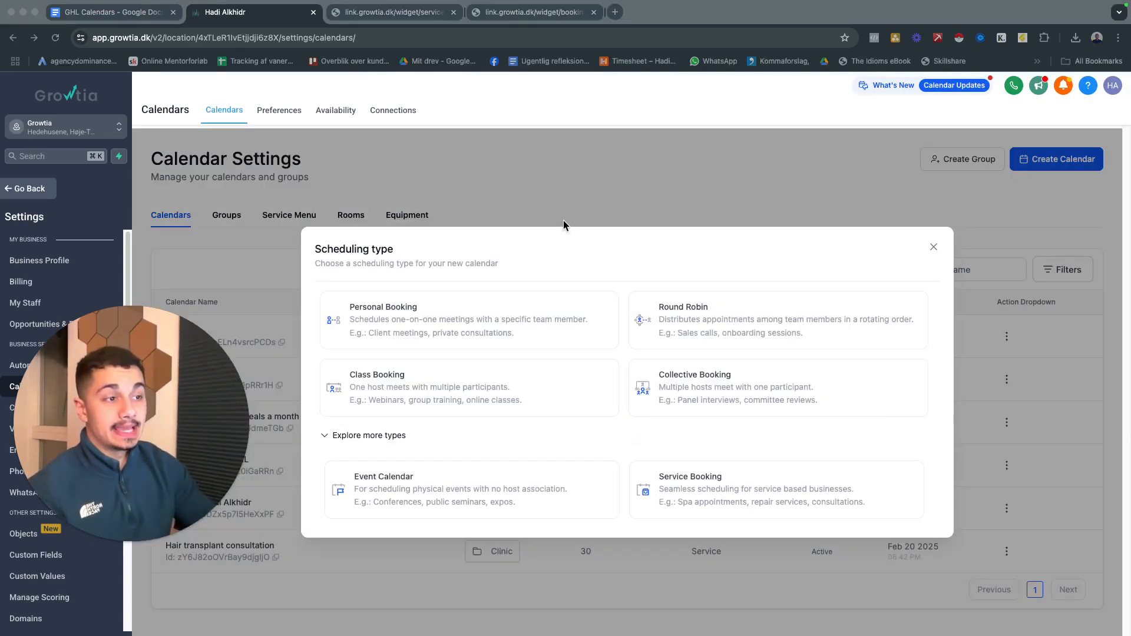
View the Spame-menu service menu page as an example of service booking
click(423, 14)
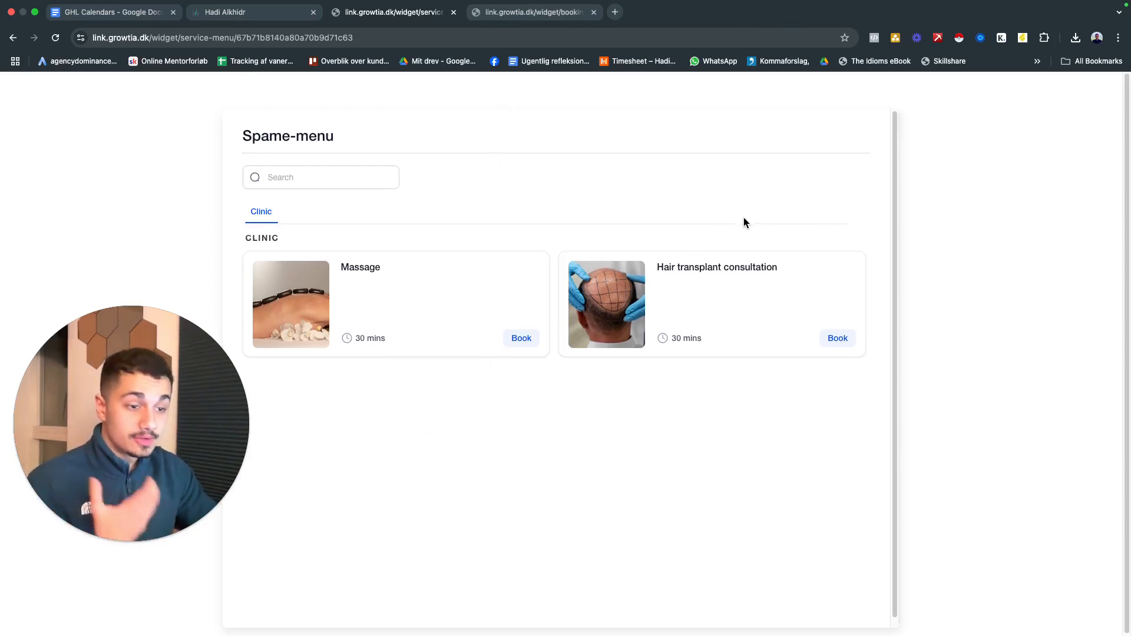
scroll(265, 506, down, 1)
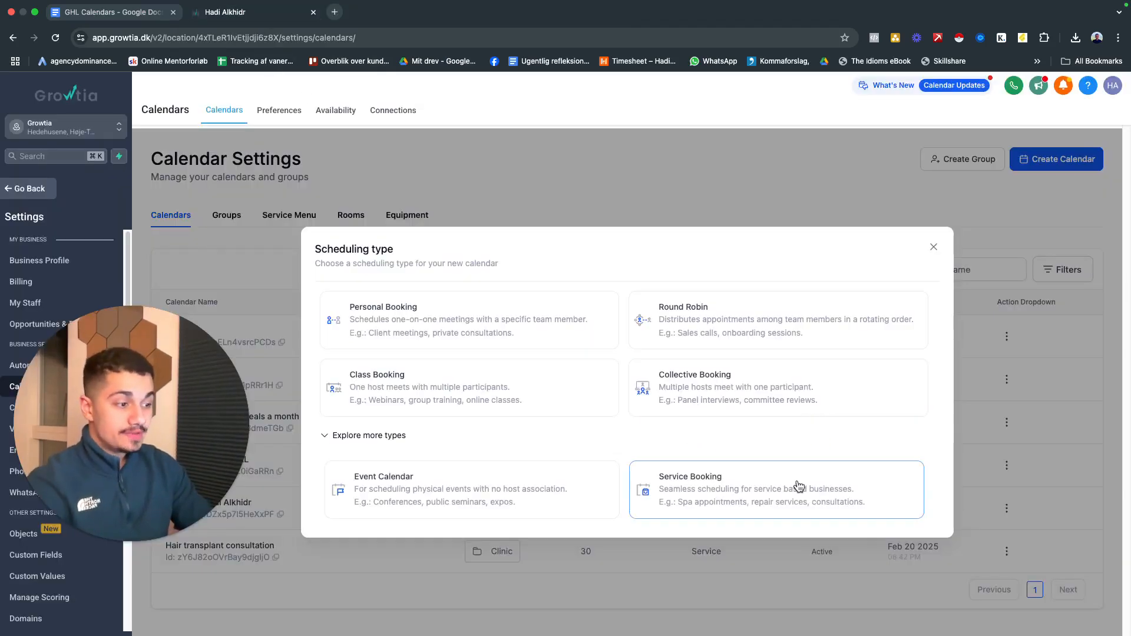
click(798, 486)
click(568, 194)
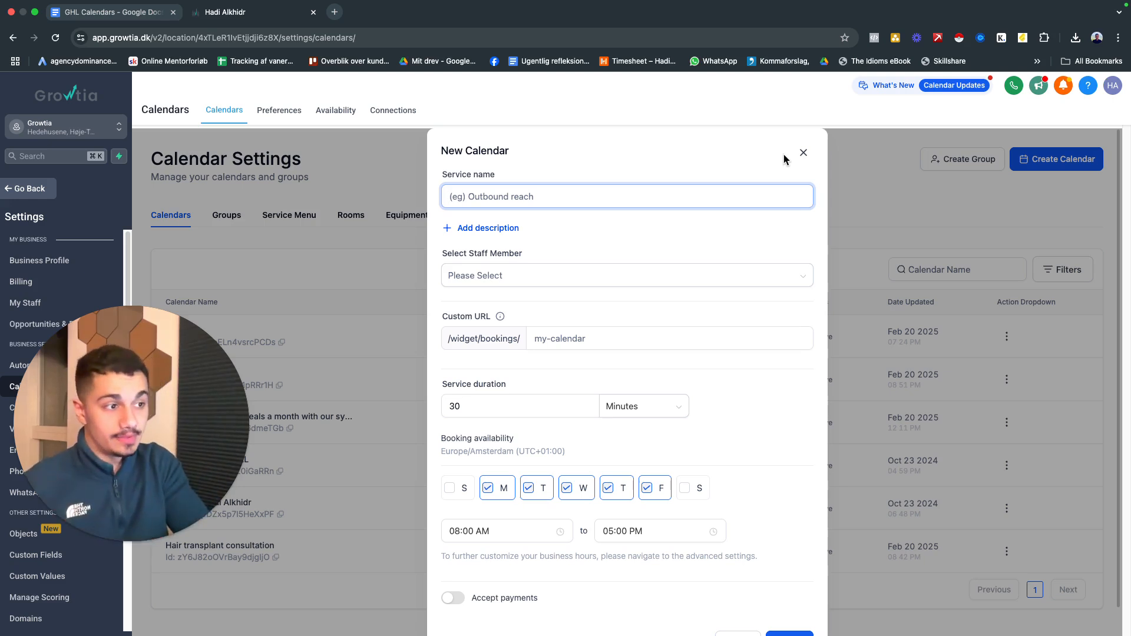
click(803, 153)
drag(147, 397, 554, 238)
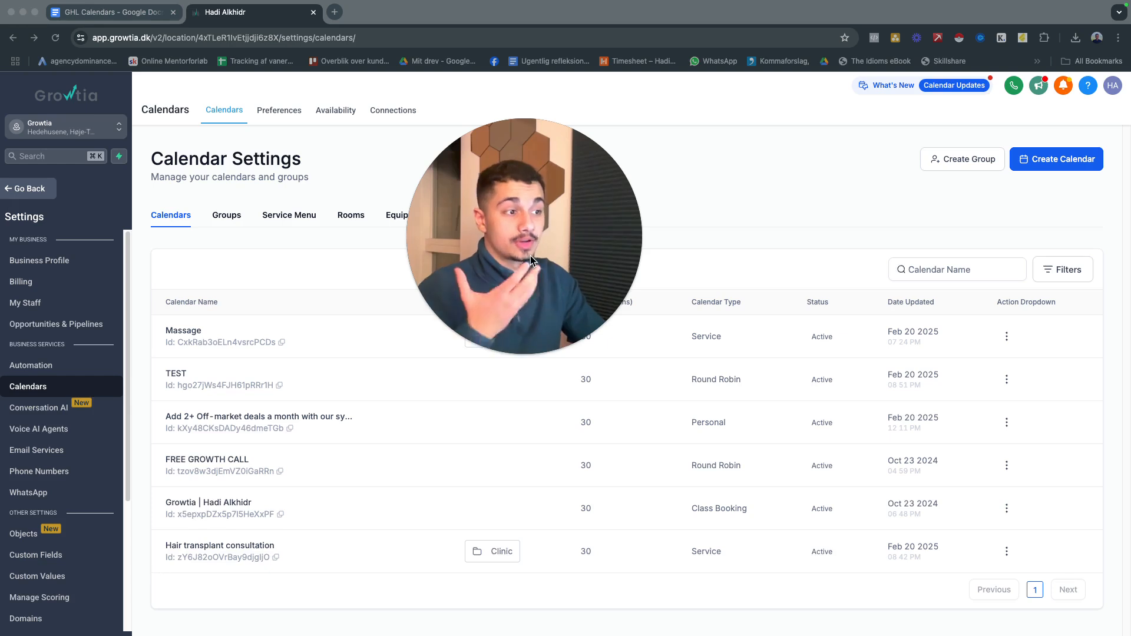
drag(521, 263, 475, 255)
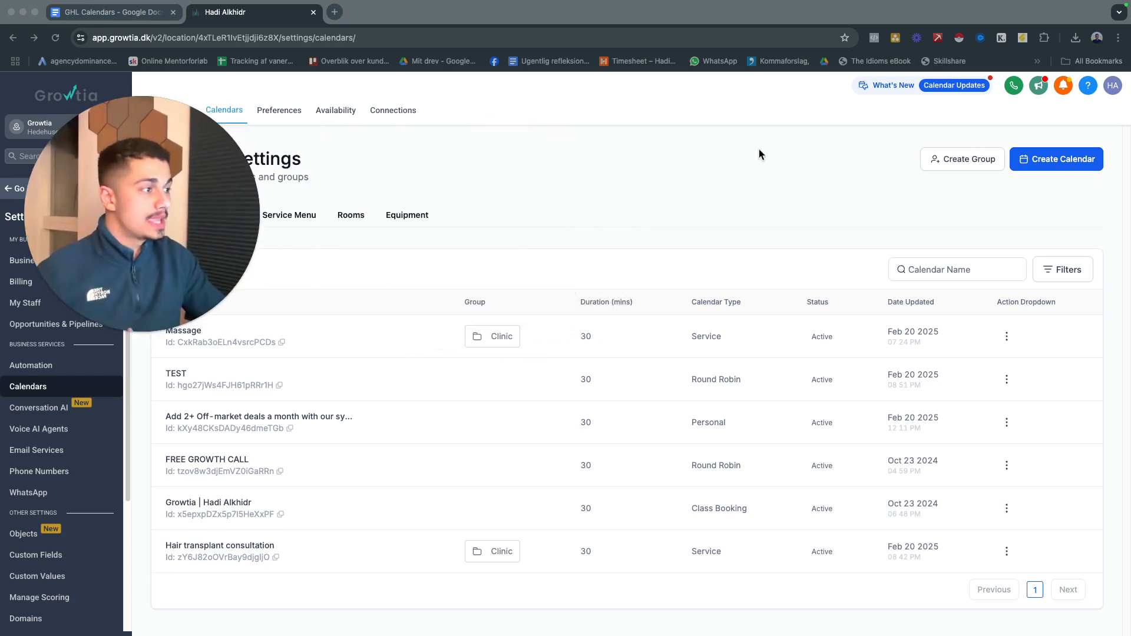
Start a new Service Booking calendar with the service name "Laser hair removal"
click(1055, 159)
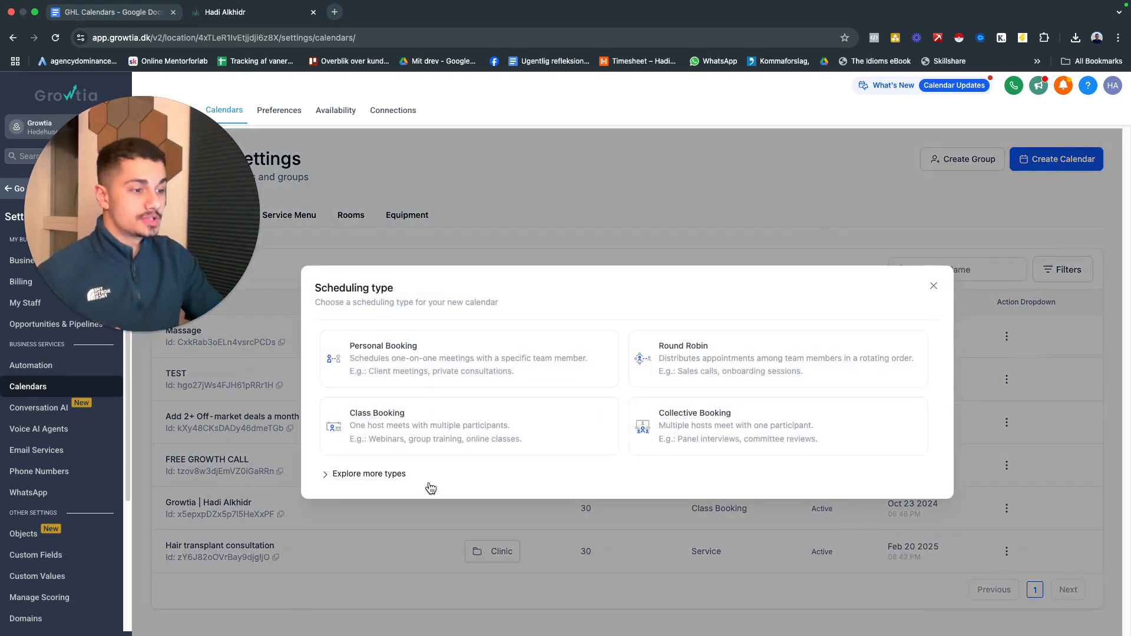
click(360, 473)
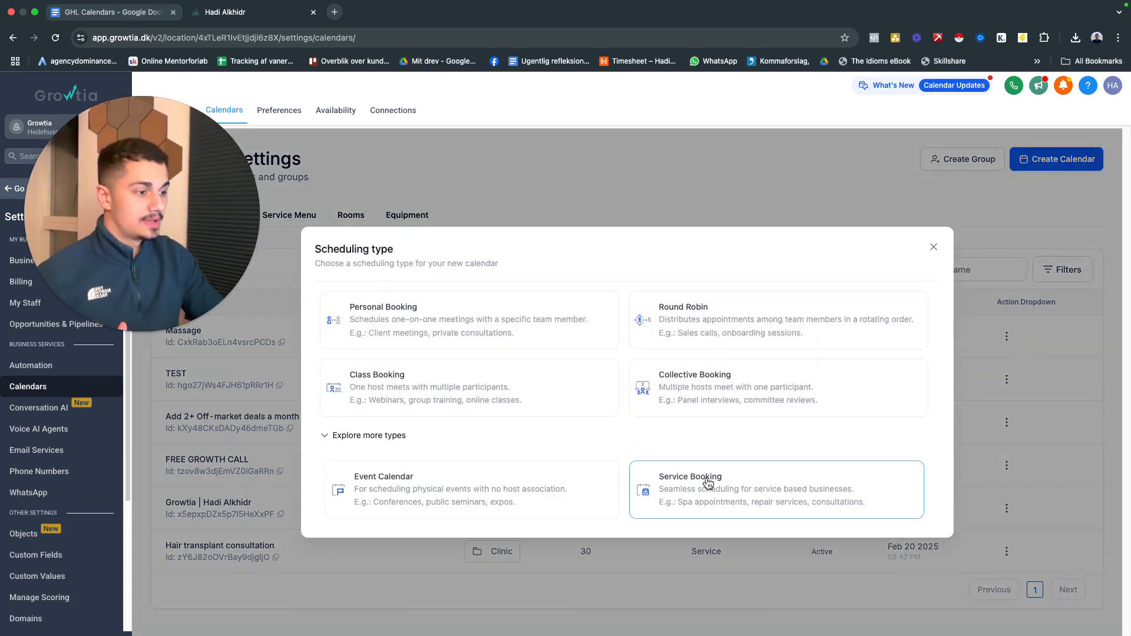
click(733, 500)
click(539, 197)
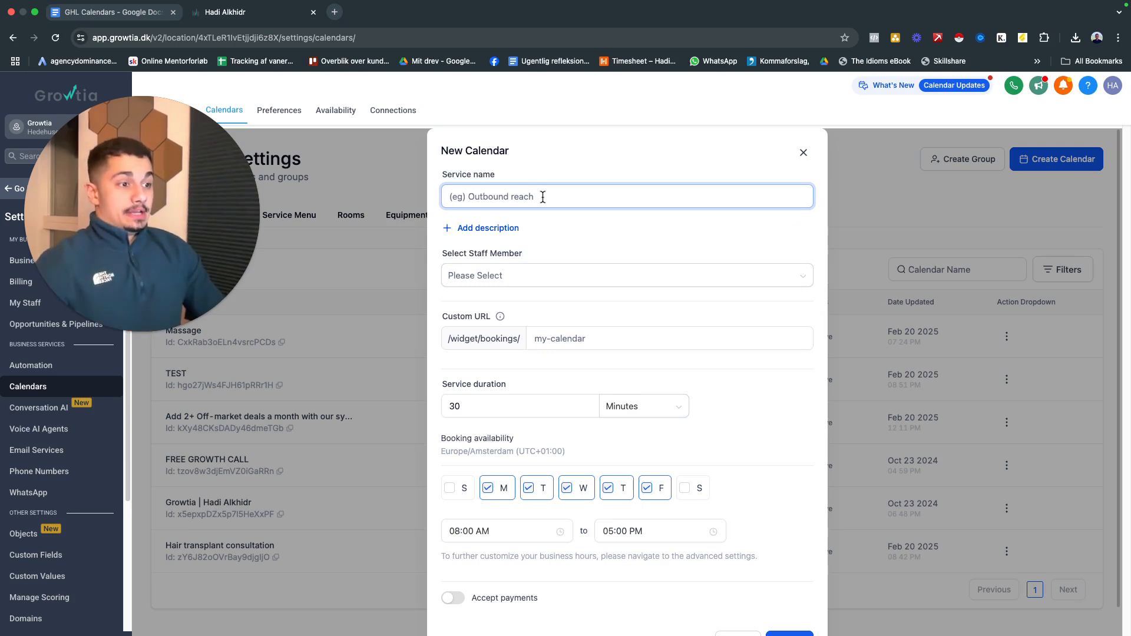
text(Laser hair)
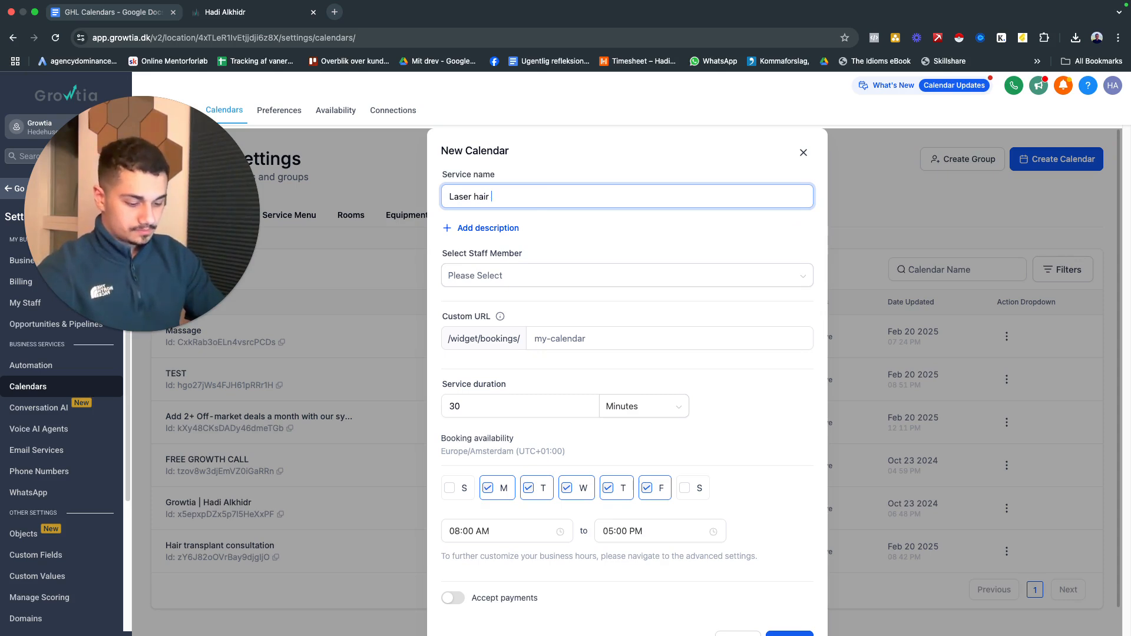
text( removal)
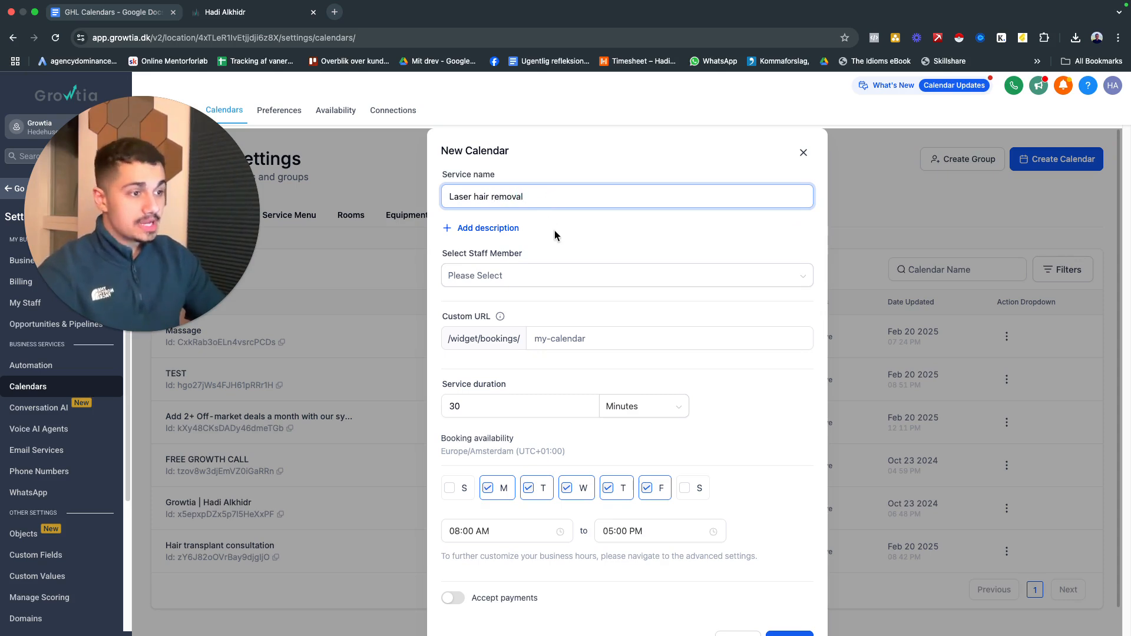
Assign the available staff member to the Laser hair removal service
scroll(548, 247, down, 1)
click(525, 245)
click(522, 268)
drag(614, 217, 576, 210)
click(555, 260)
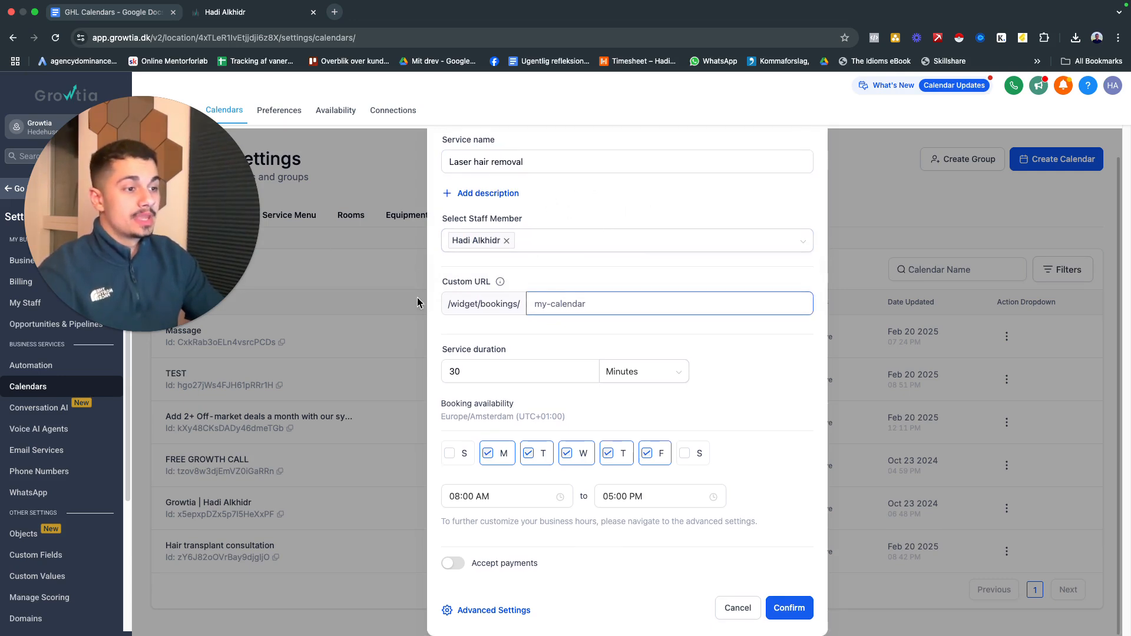
Set the new calendar's custom URL slug to "spame-laserhairremoval"
click(578, 301)
text(laser)
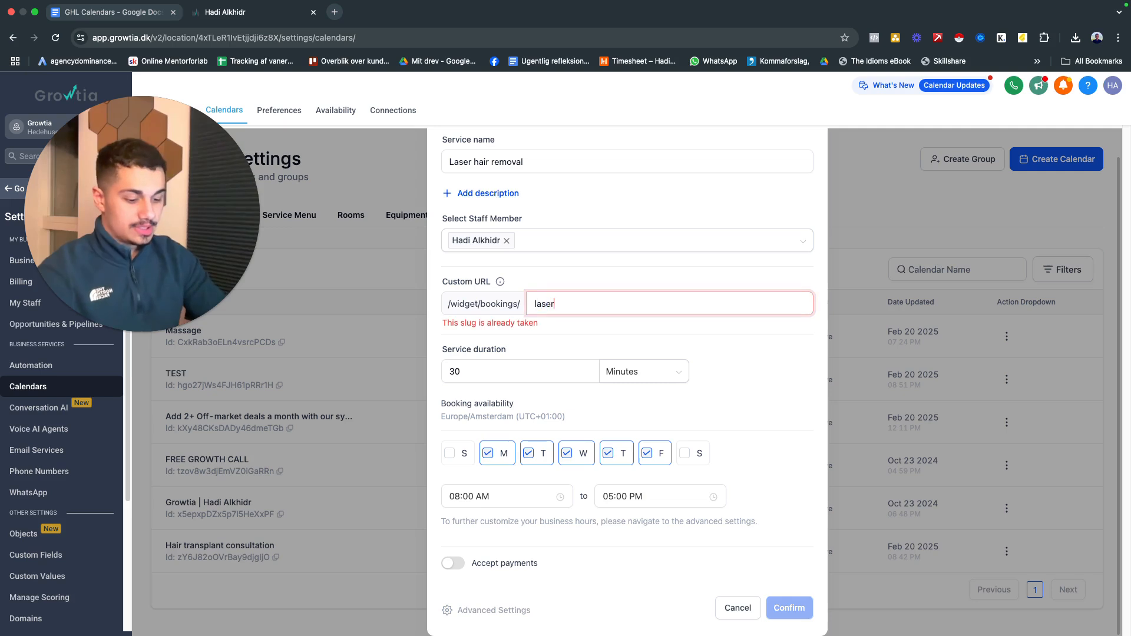
text(hairremoval)
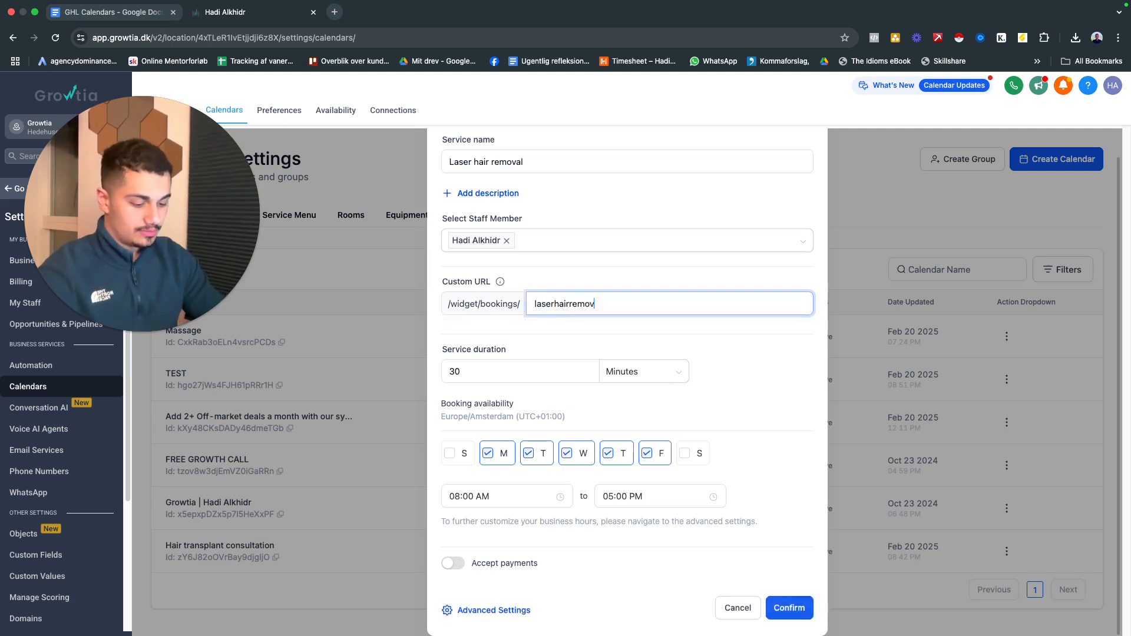
click(536, 304)
text(spame-)
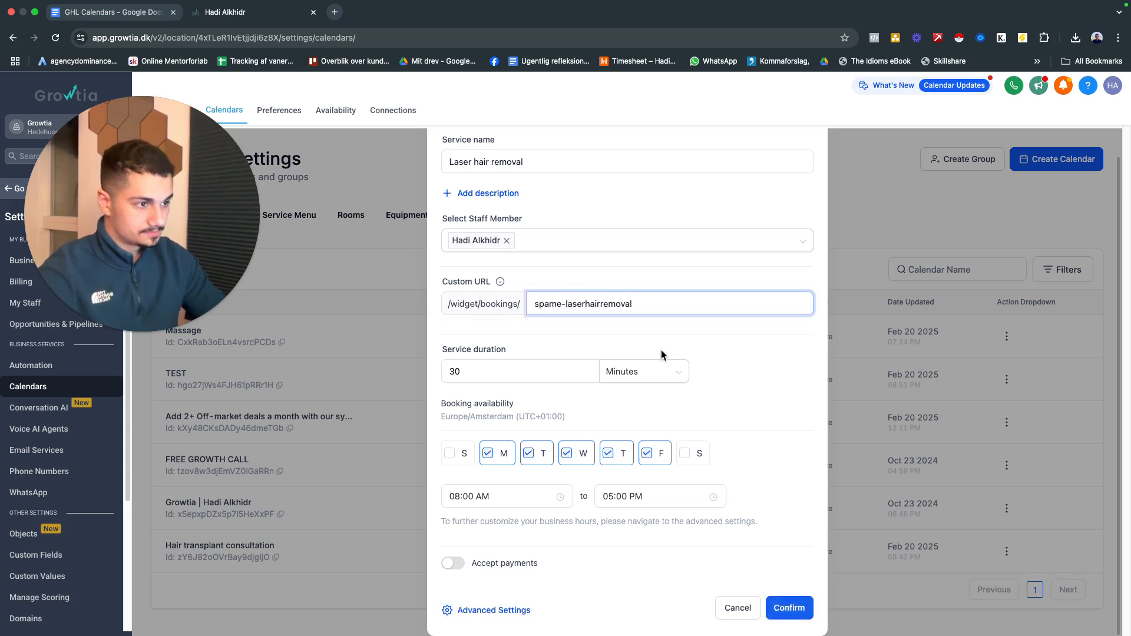
click(613, 328)
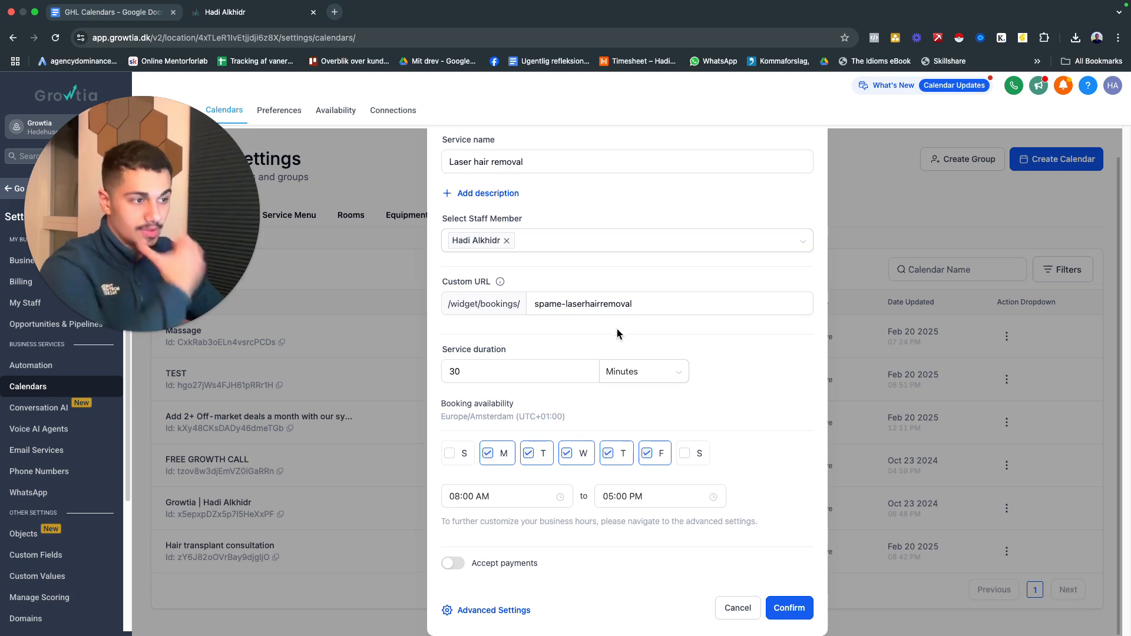
Set the service duration to 45 minutes and open the calendar's advanced settings
drag(533, 371, 445, 373)
text(45)
click(531, 345)
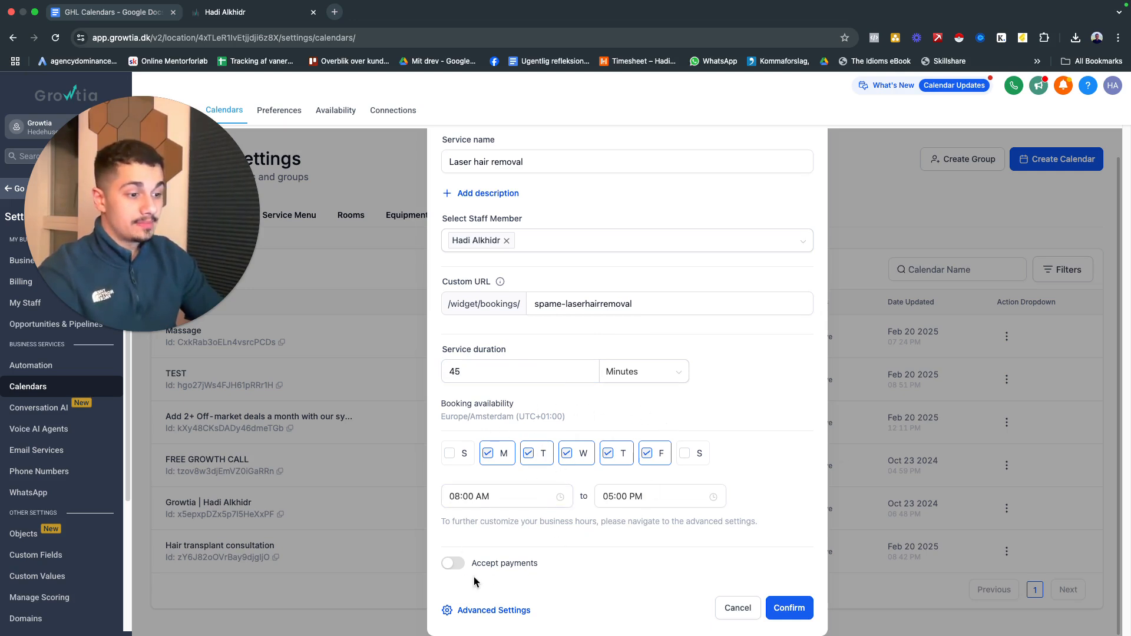
click(476, 612)
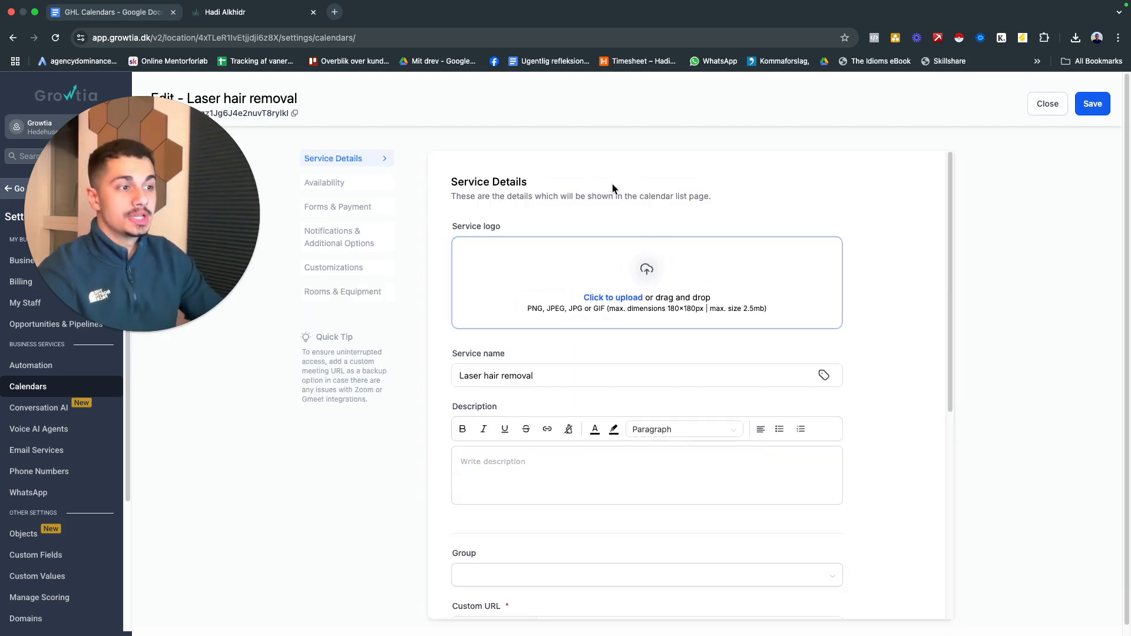
Assign the Laser hair removal service calendar to the Clinic group in its service details
scroll(565, 239, down, 2)
scroll(564, 238, up, 2)
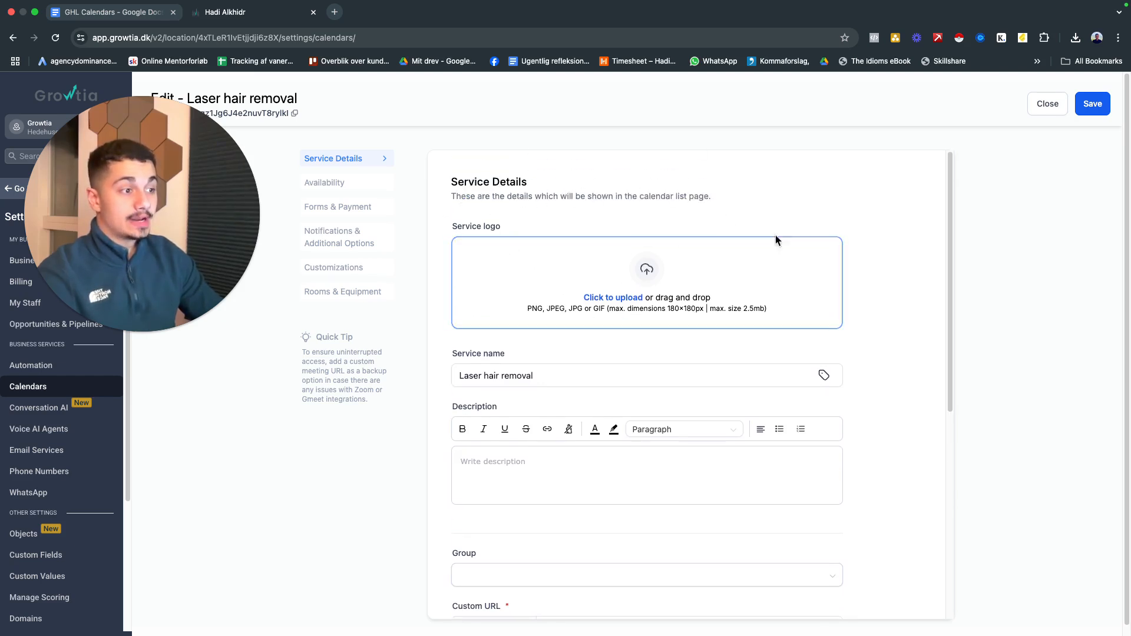
scroll(557, 378, down, 2)
scroll(596, 208, up, 2)
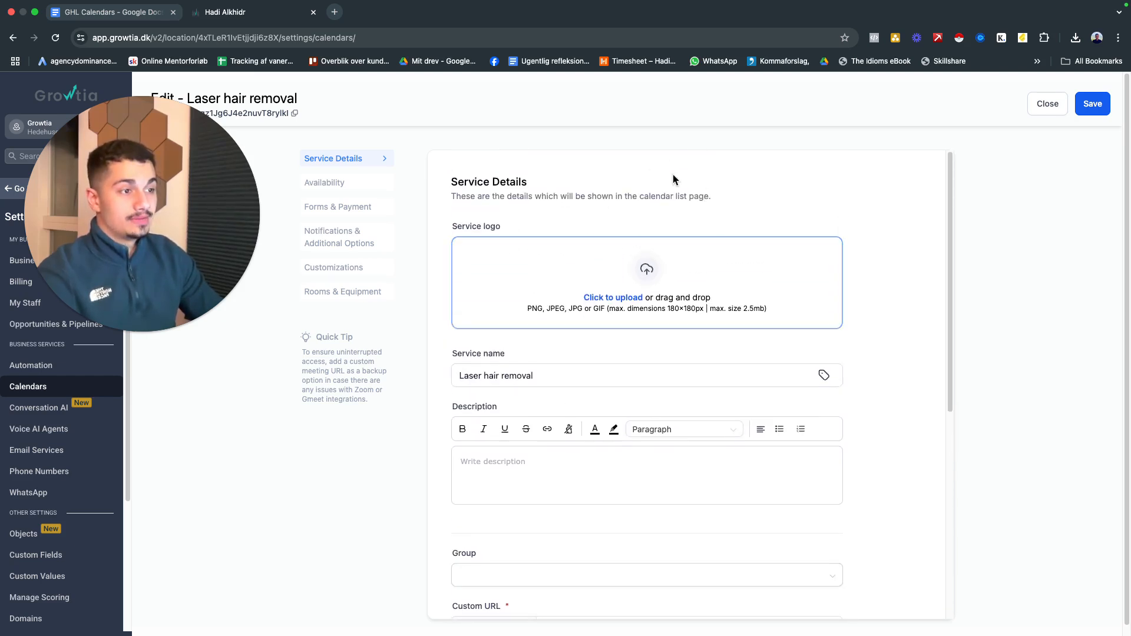
scroll(660, 311, down, 3)
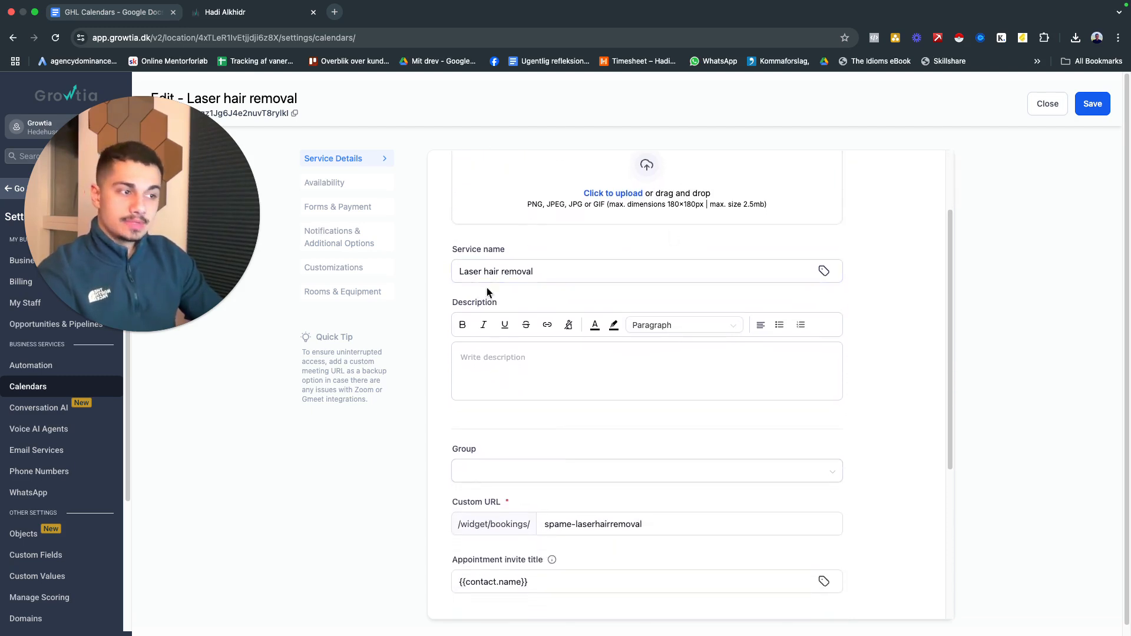
scroll(544, 274, down, 7)
click(541, 223)
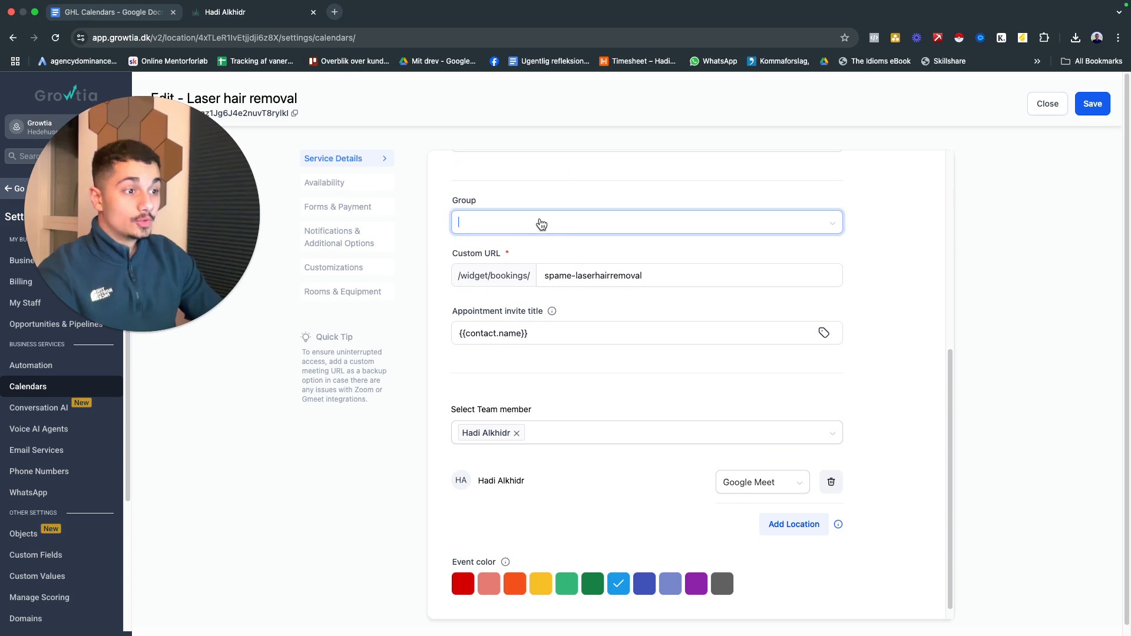
click(511, 254)
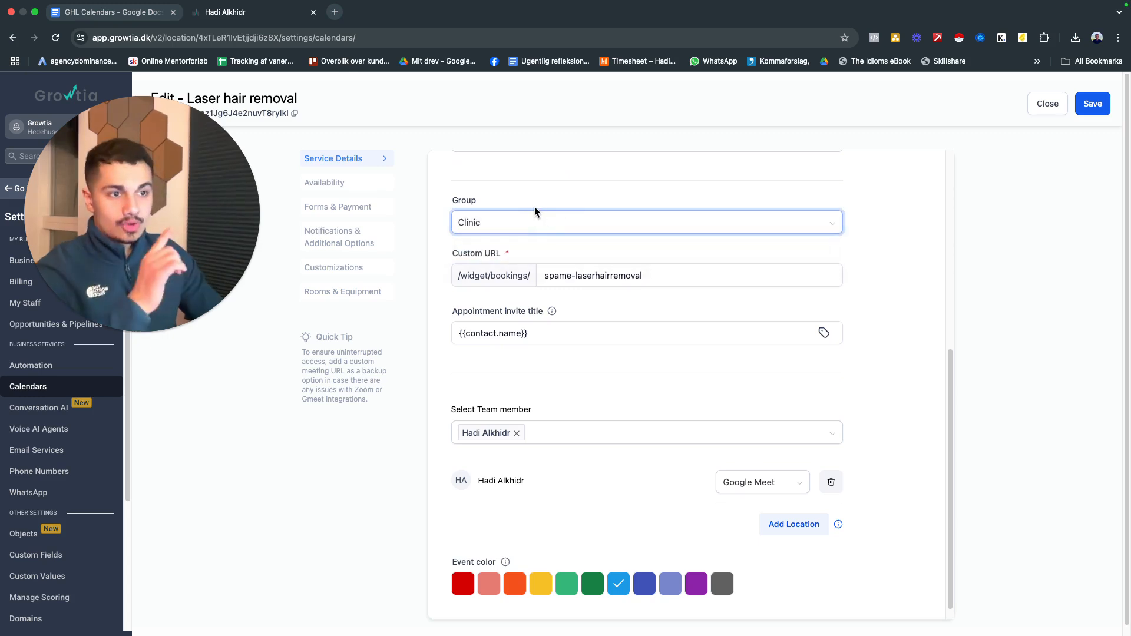
Open the published booking widget page on link.growtia.dk in a new browser tab
scroll(536, 212, up, 3)
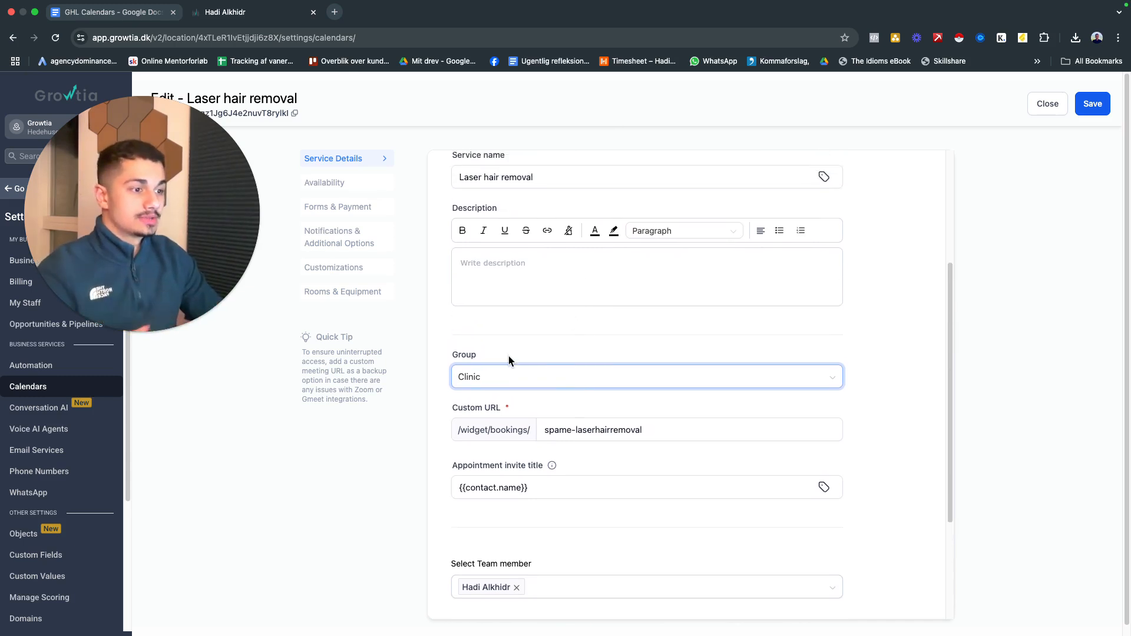
scroll(508, 360, down, 3)
scroll(600, 414, down, 1)
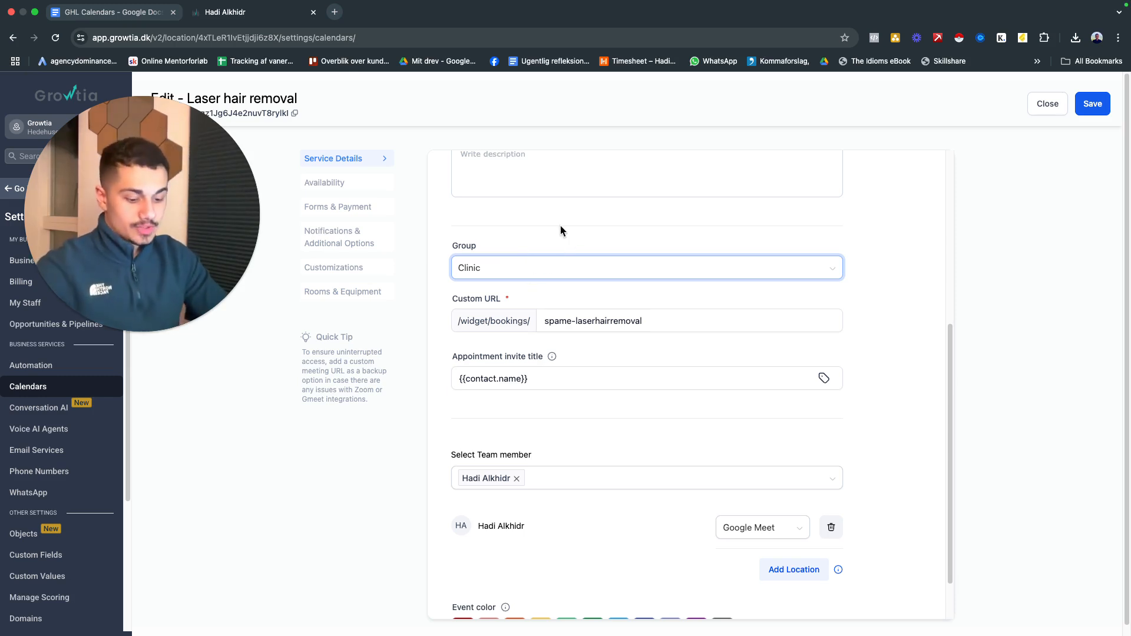
key(super+t)
key(Return)
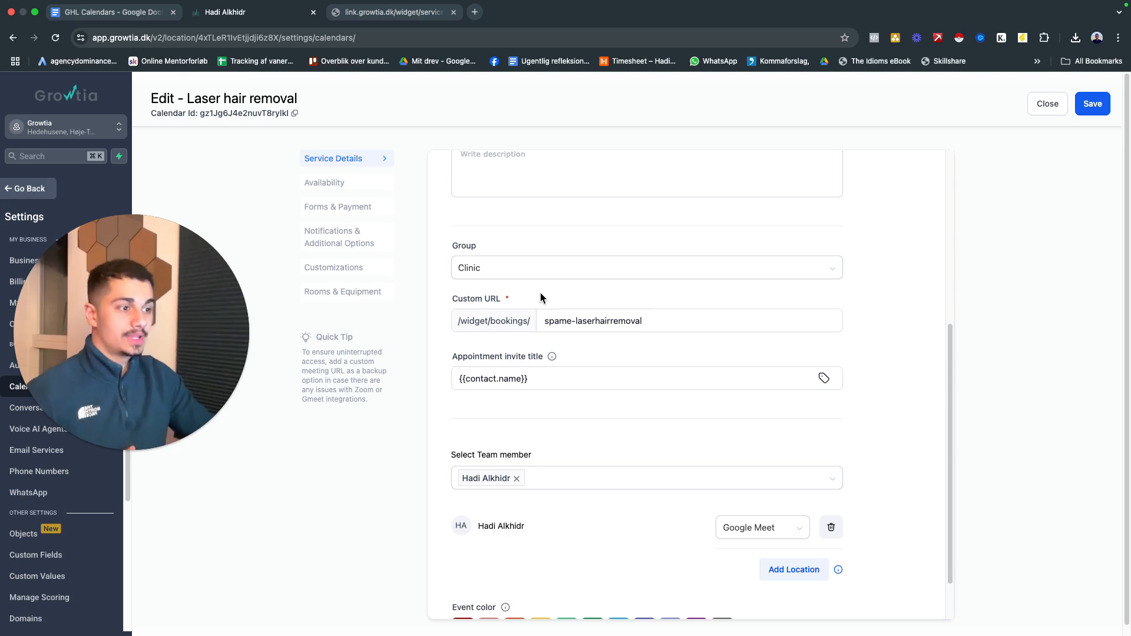
Set the appointment invite title to "{{contact.name}} laser hair removal treatment"
scroll(548, 348, down, 2)
scroll(548, 352, down, 2)
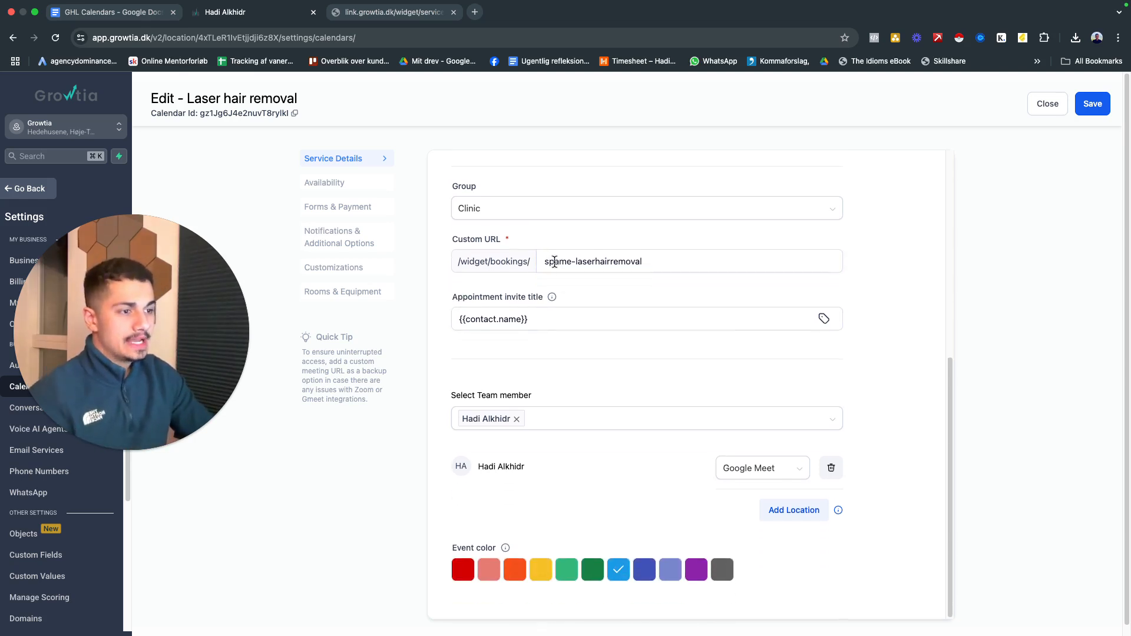
scroll(533, 304, down, 1)
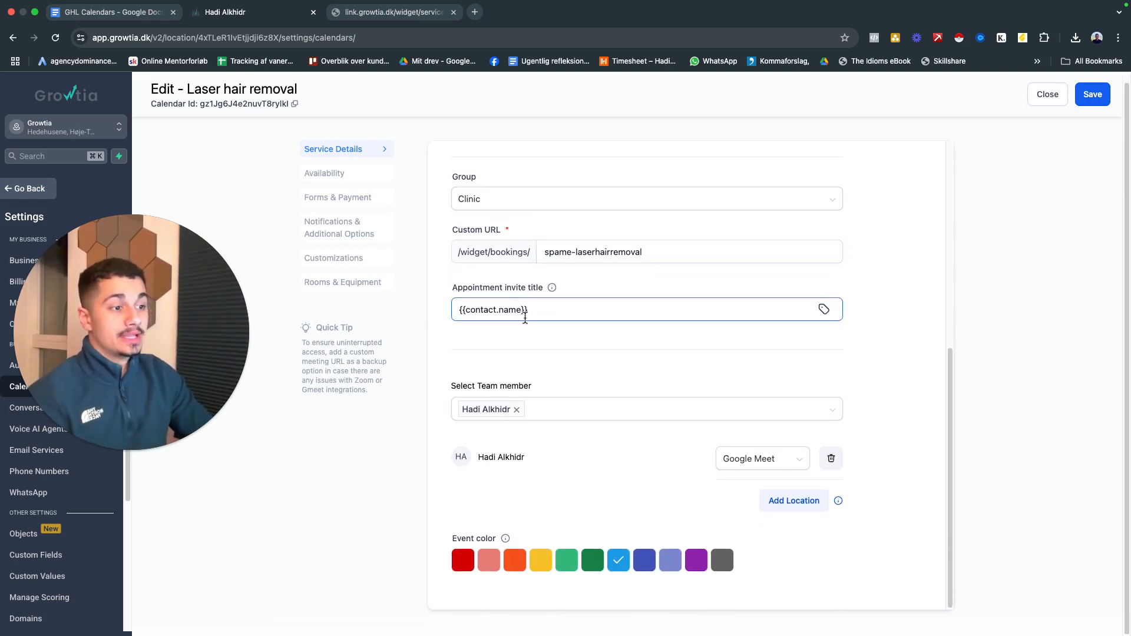
click(533, 310)
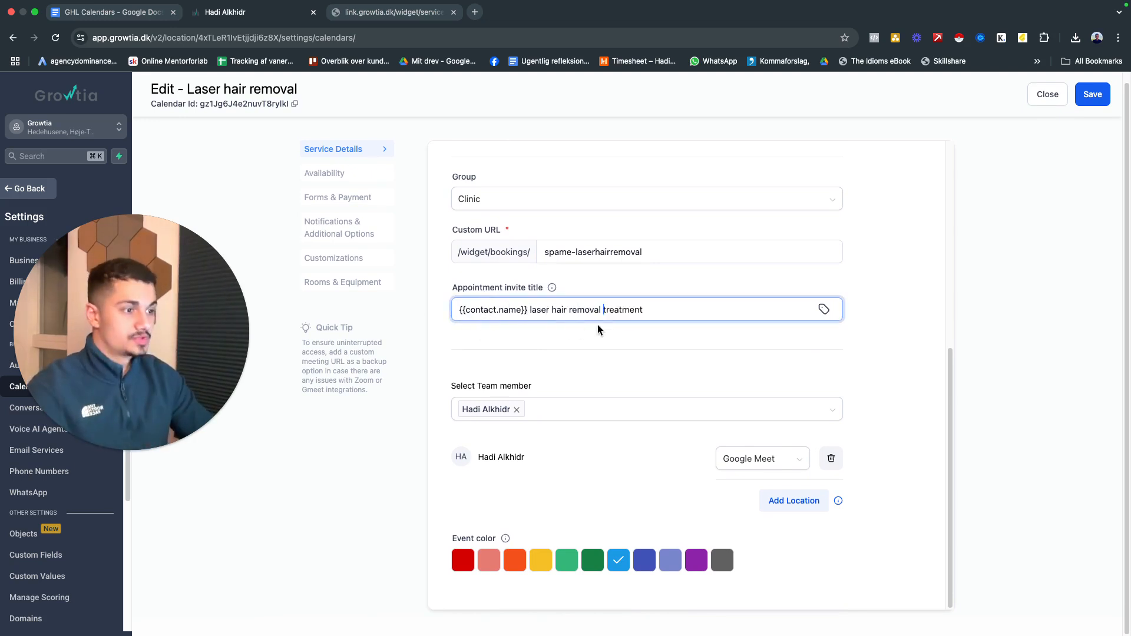
click(596, 328)
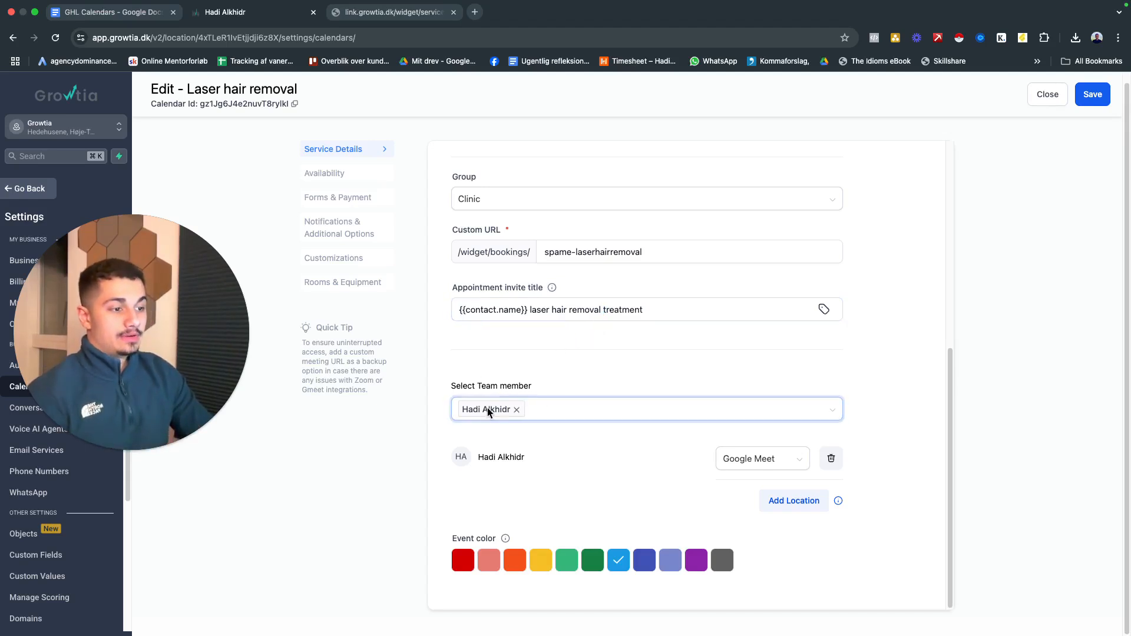
Set the team member's meeting location to Full Address and save the service details
click(607, 412)
click(604, 382)
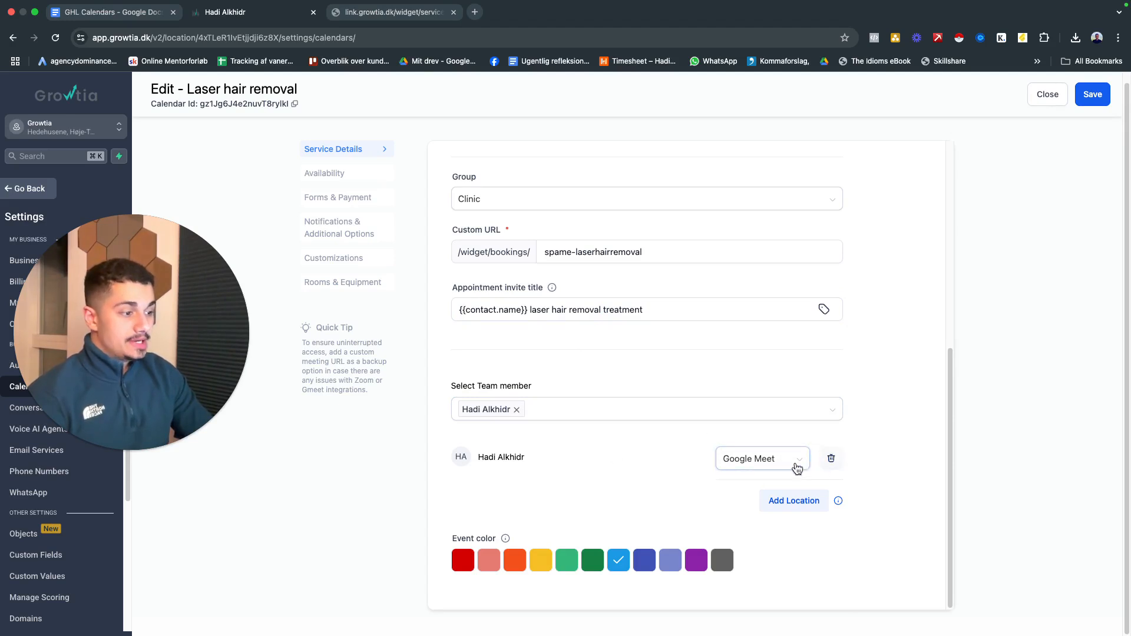
click(768, 457)
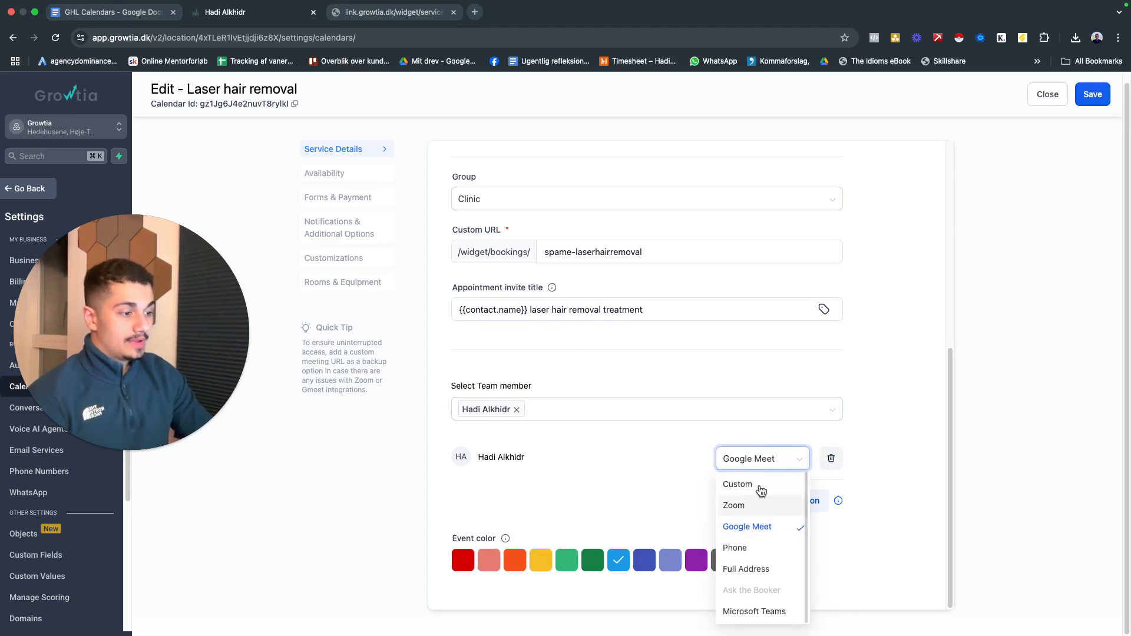
click(747, 569)
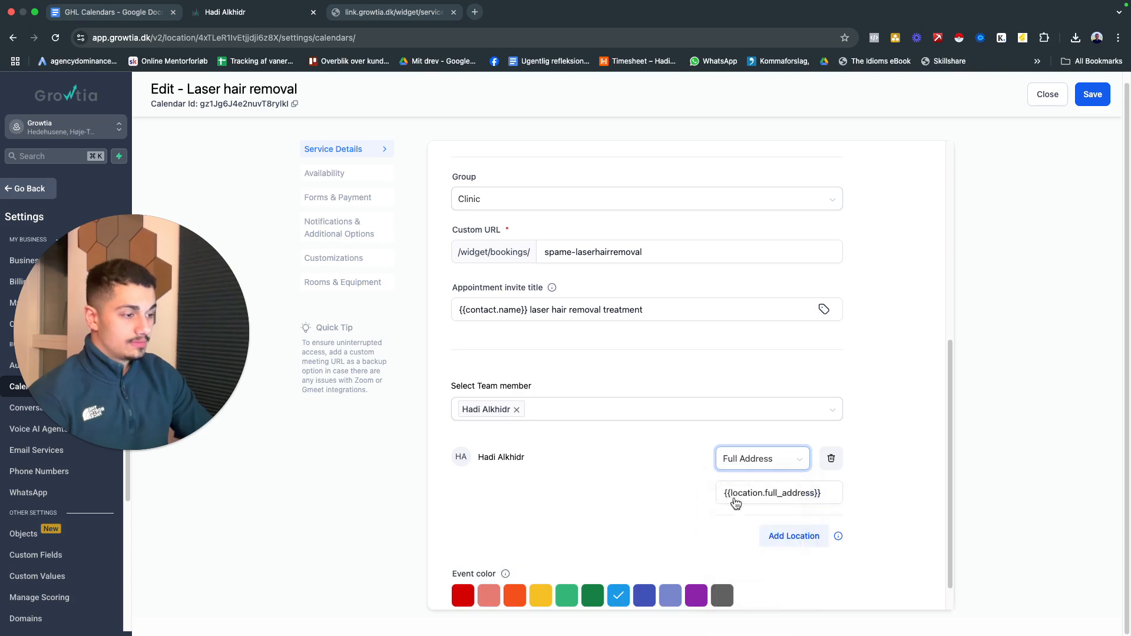
click(737, 502)
click(657, 494)
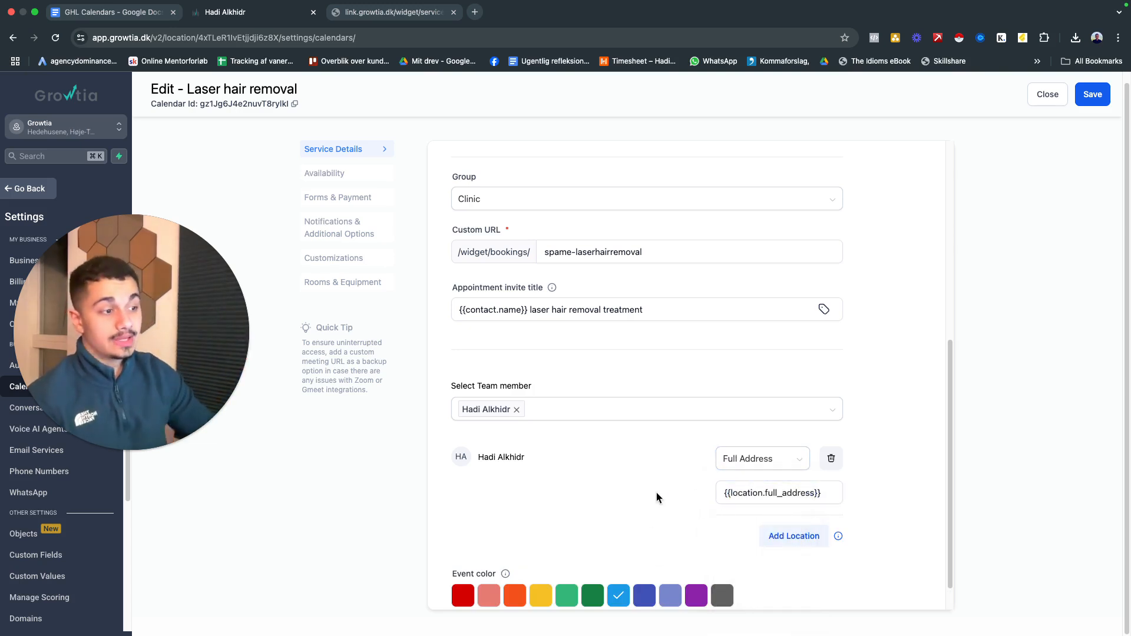
click(742, 466)
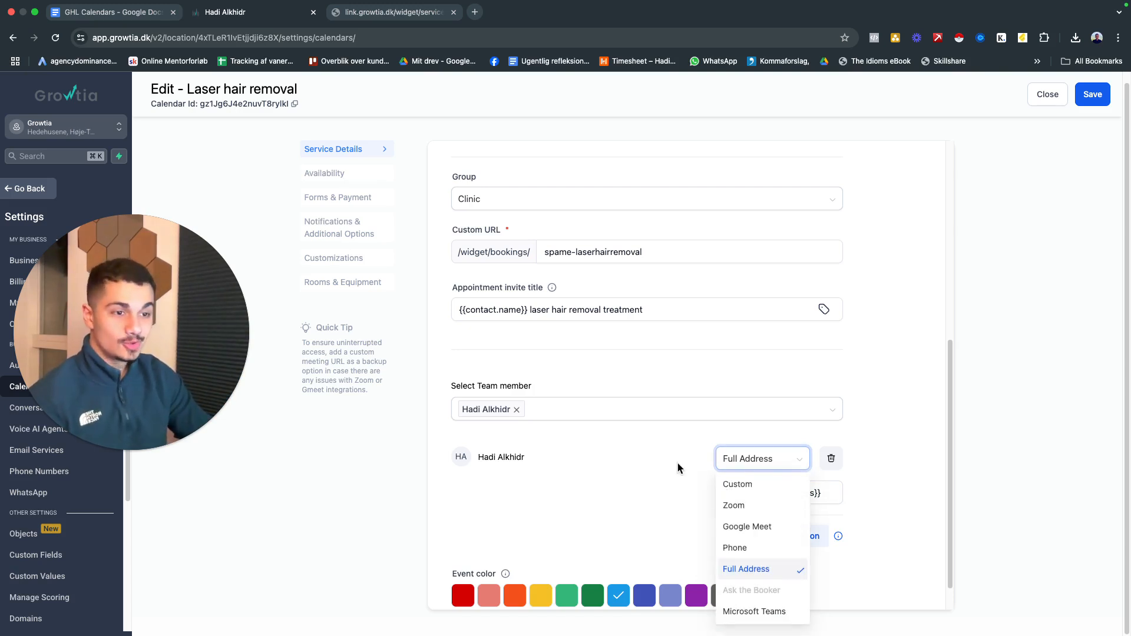
click(695, 480)
click(768, 494)
click(710, 507)
scroll(775, 502, down, 1)
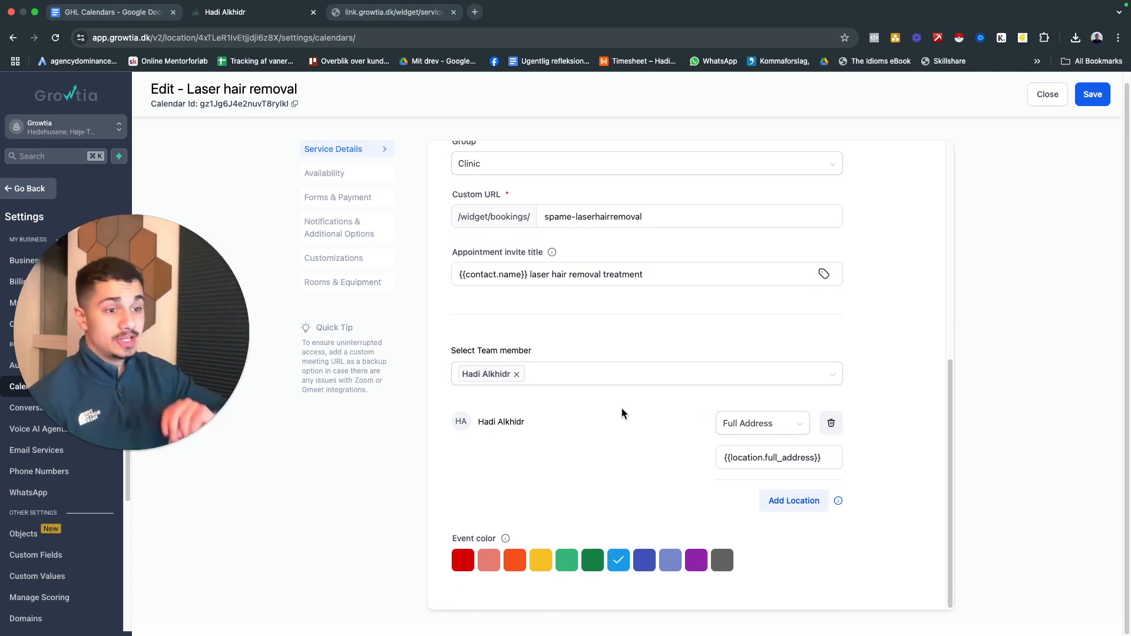
click(1093, 95)
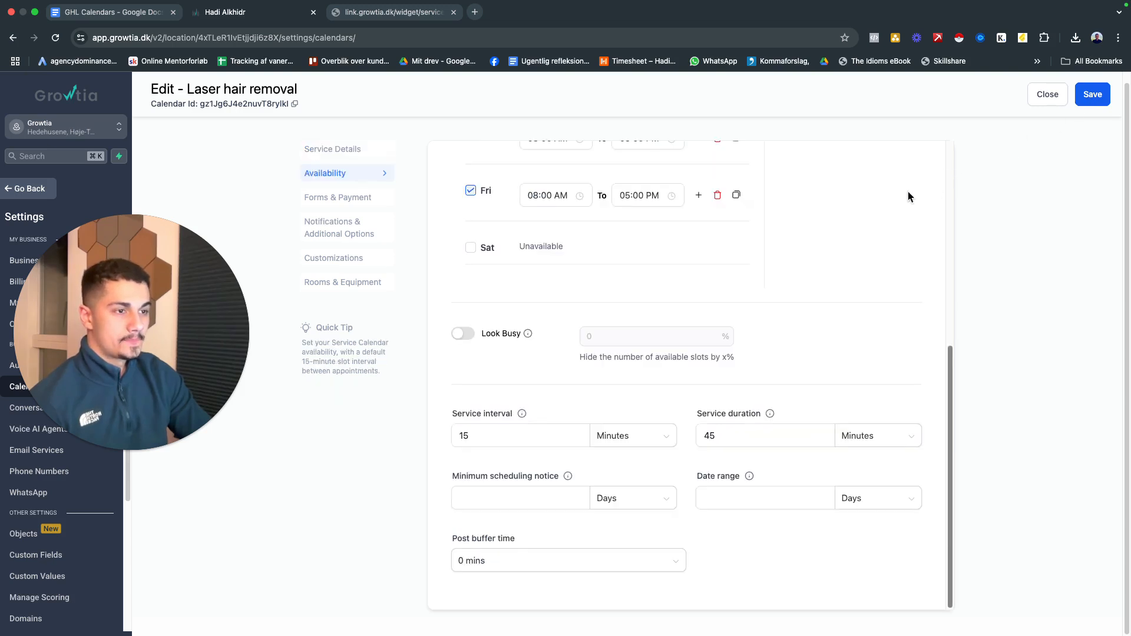
Enable Look Busy in the availability settings and set it to hide 40% of the available slots
scroll(649, 263, up, 5)
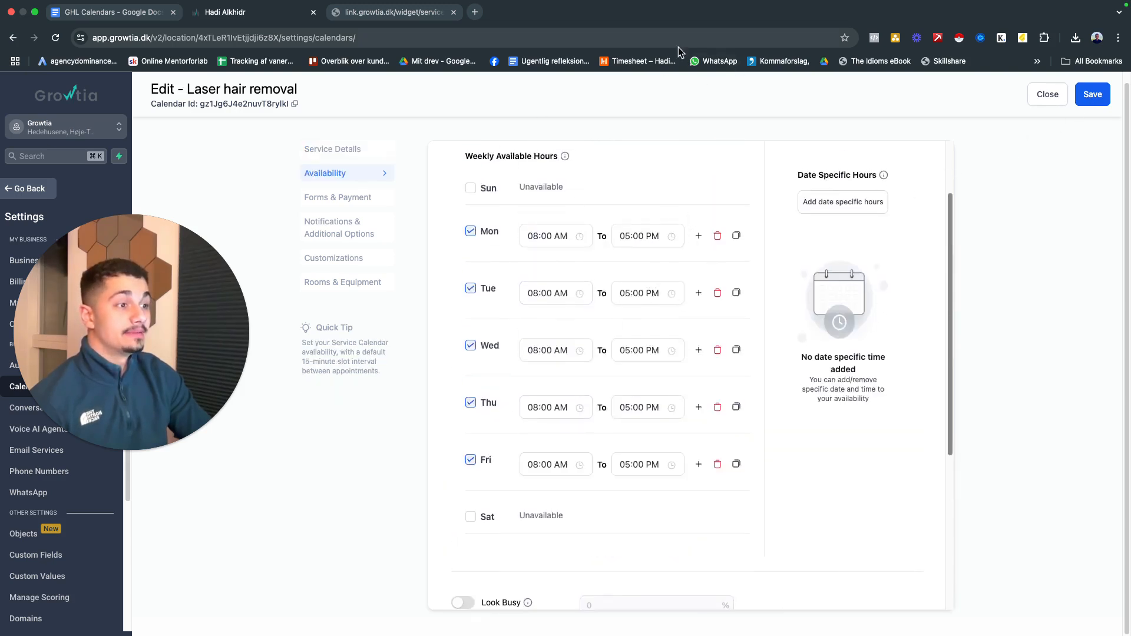
scroll(782, 356, down, 4)
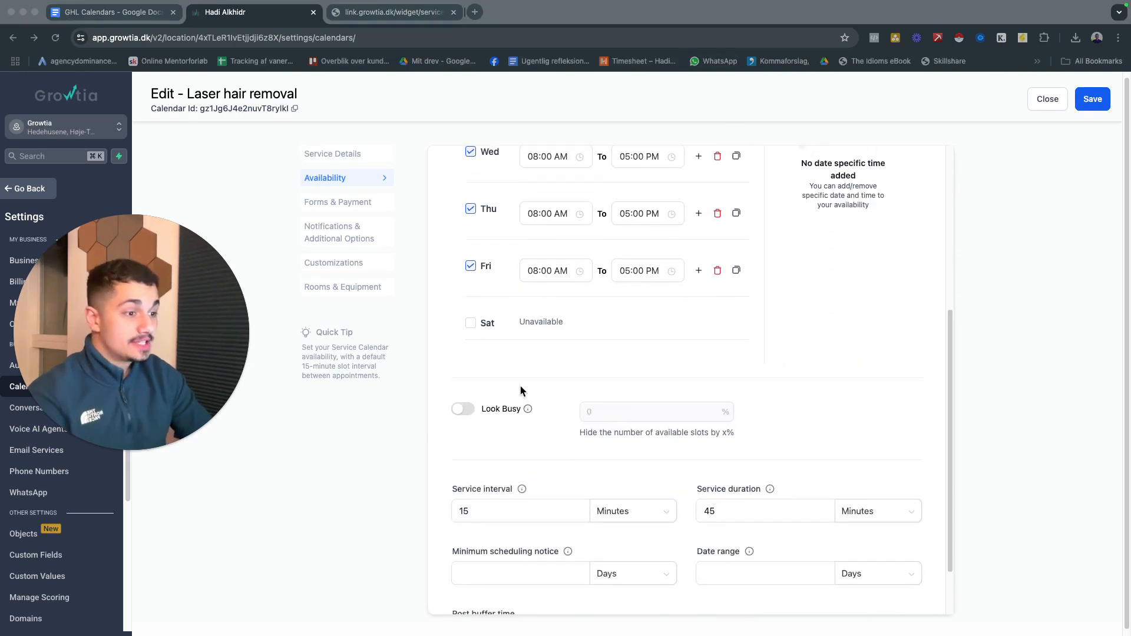
click(458, 411)
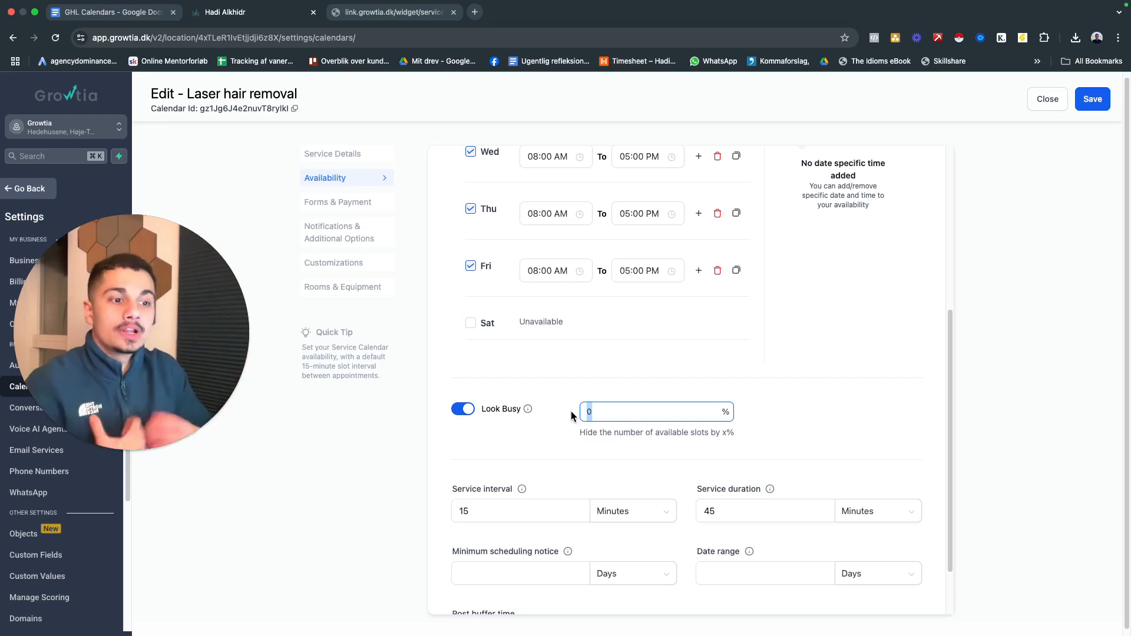
click(463, 415)
click(463, 414)
double_click(606, 403)
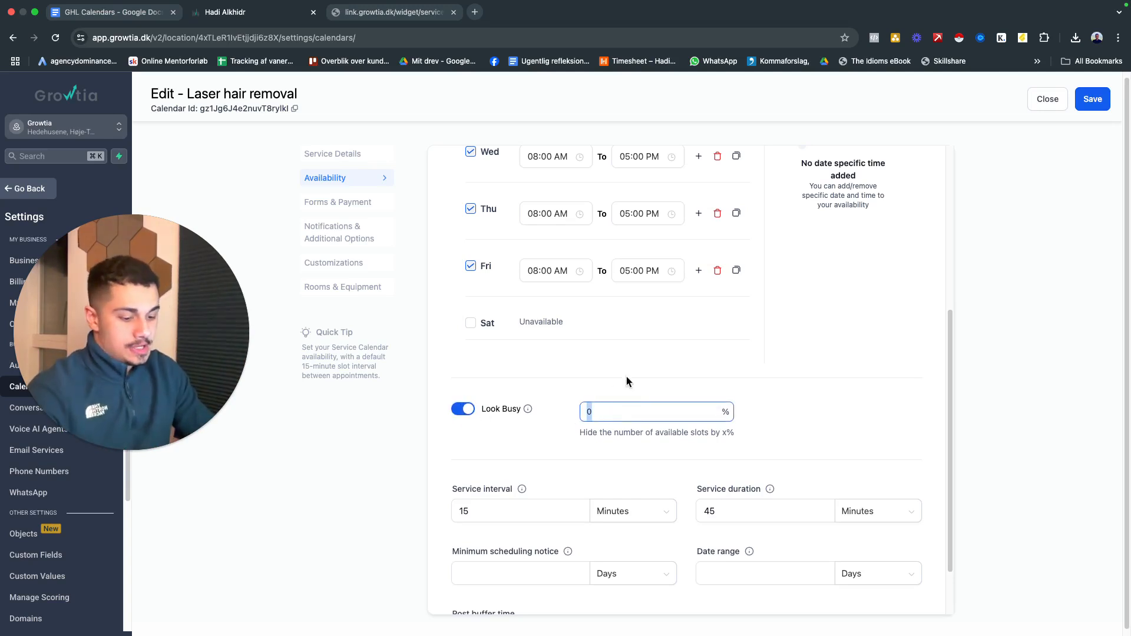
text(40)
click(567, 417)
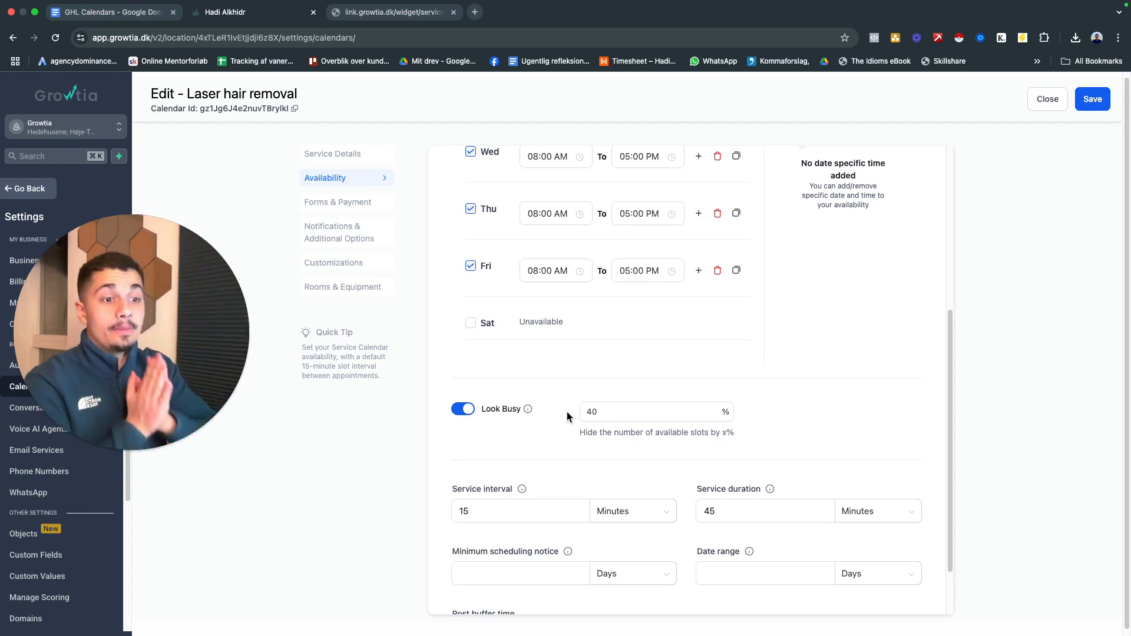
Set the minimum scheduling notice to 6 hours and enter a date range in days
scroll(404, 427, down, 3)
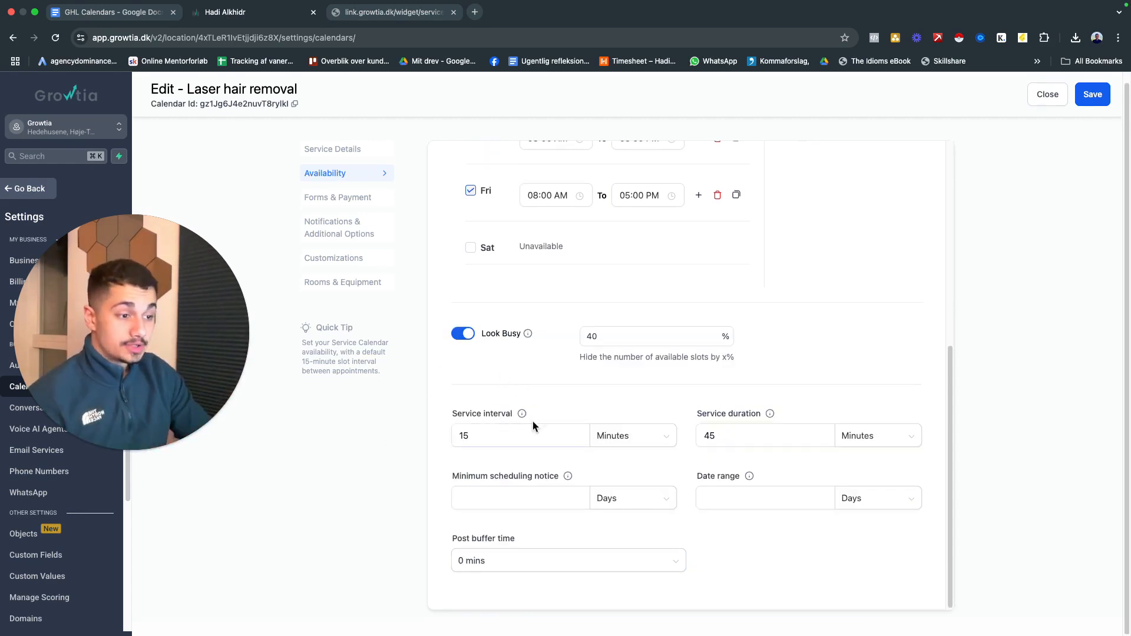
click(501, 436)
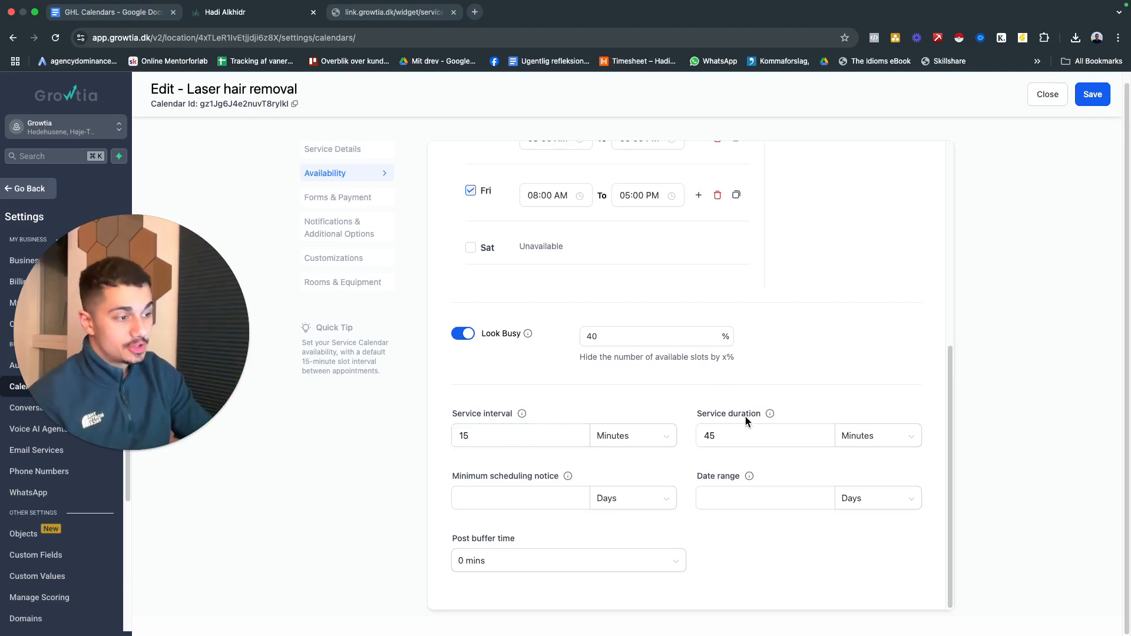
click(728, 434)
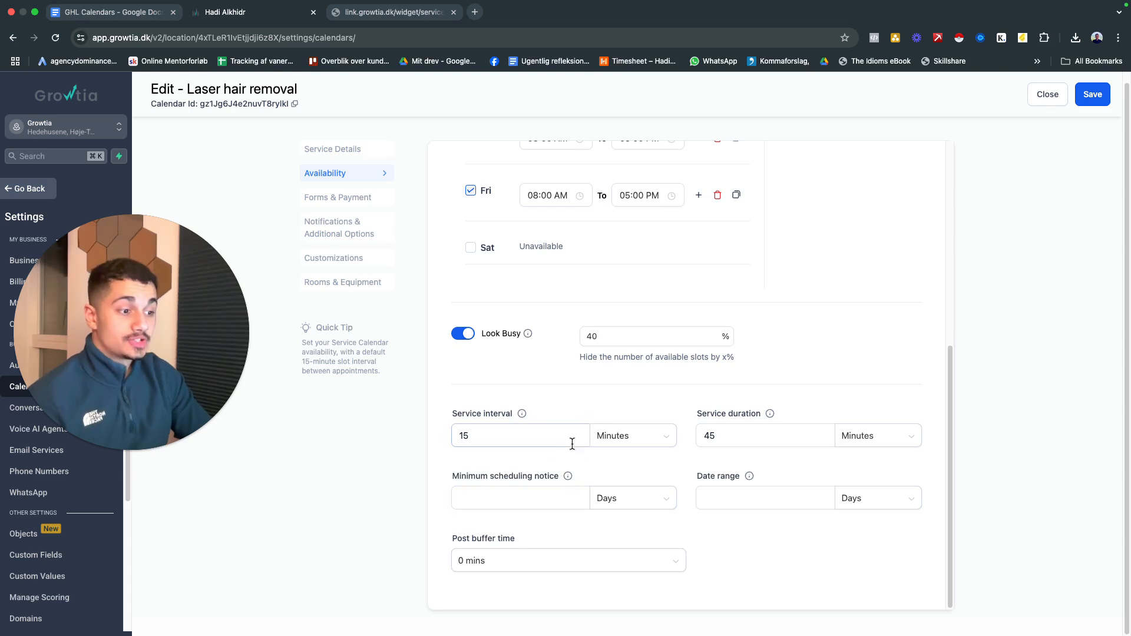
click(631, 498)
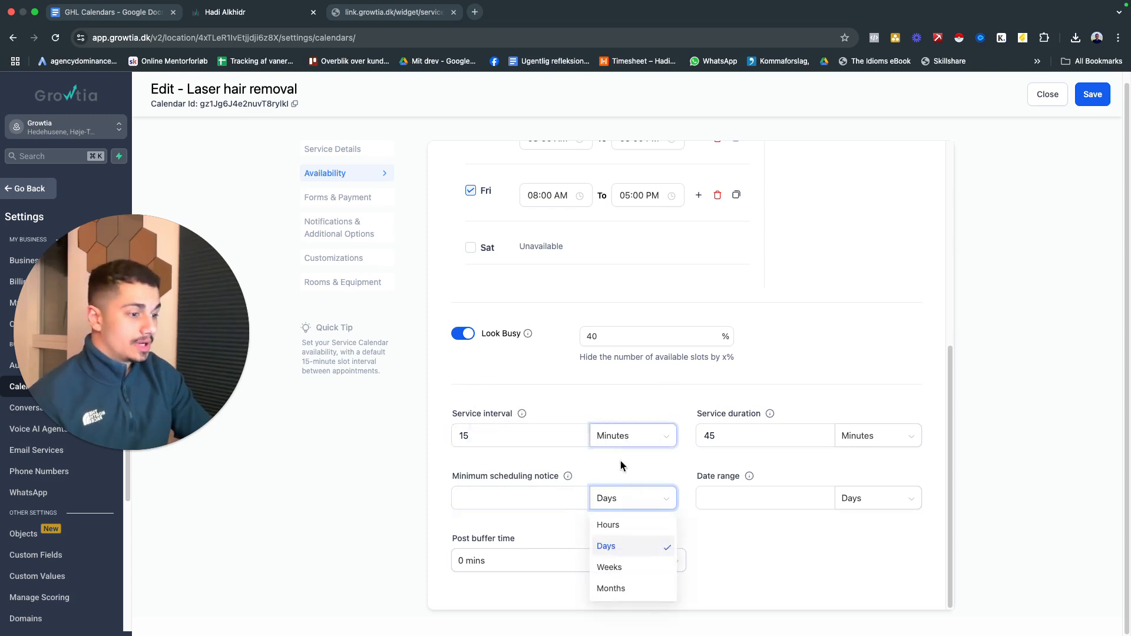
click(612, 524)
click(516, 496)
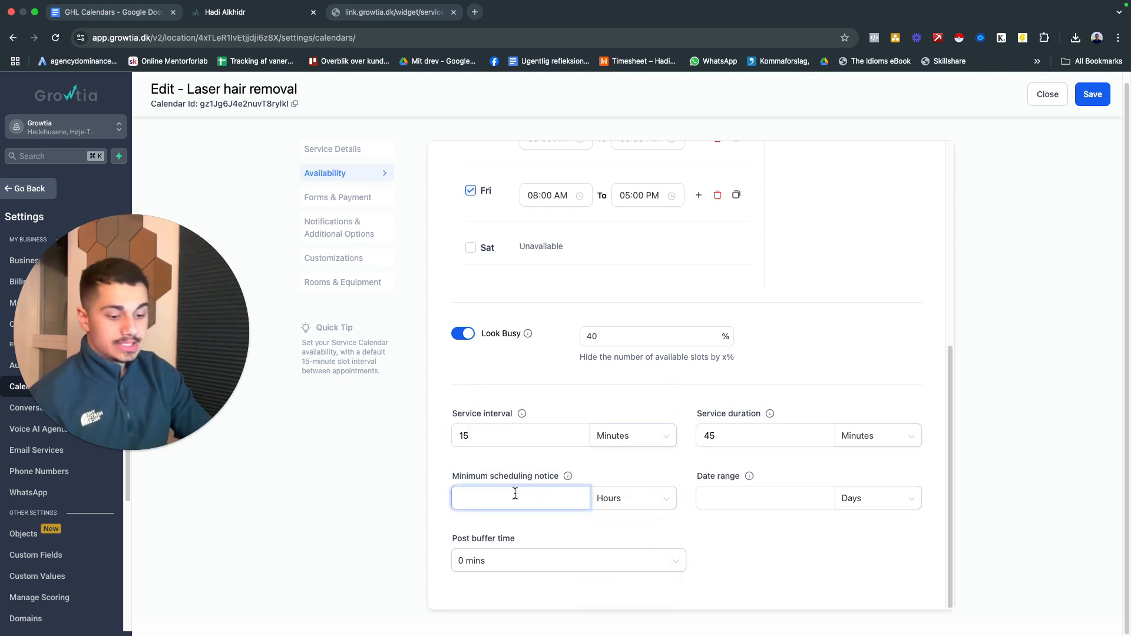
click(699, 543)
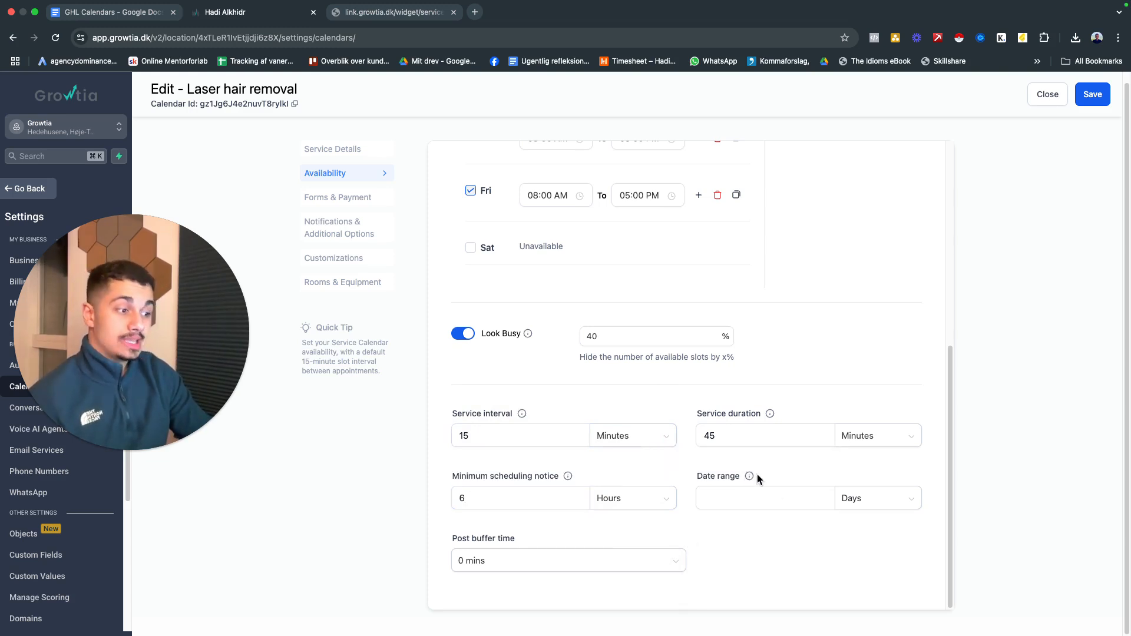
click(742, 499)
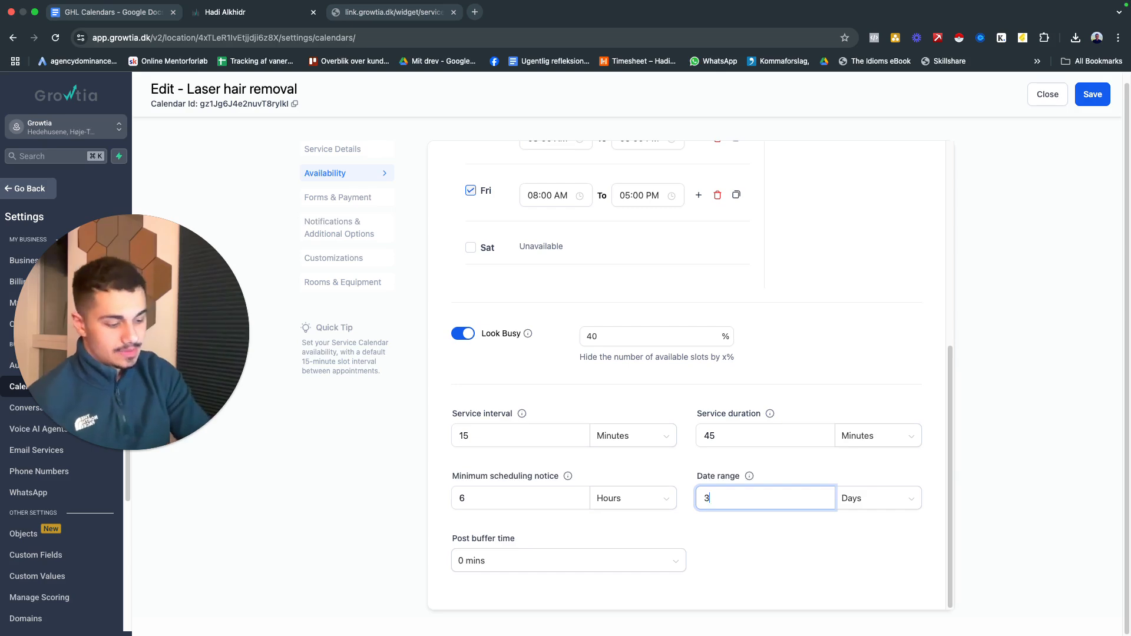
Open the Forms & Payment settings, review the available booking forms and select the Default form
click(380, 200)
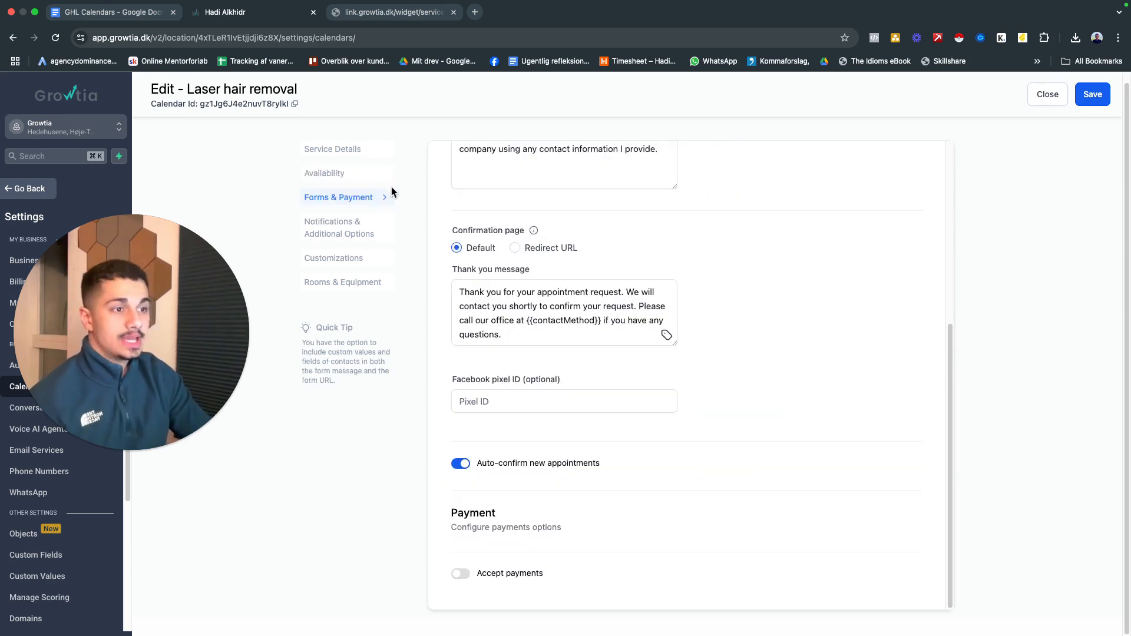
scroll(566, 247, up, 5)
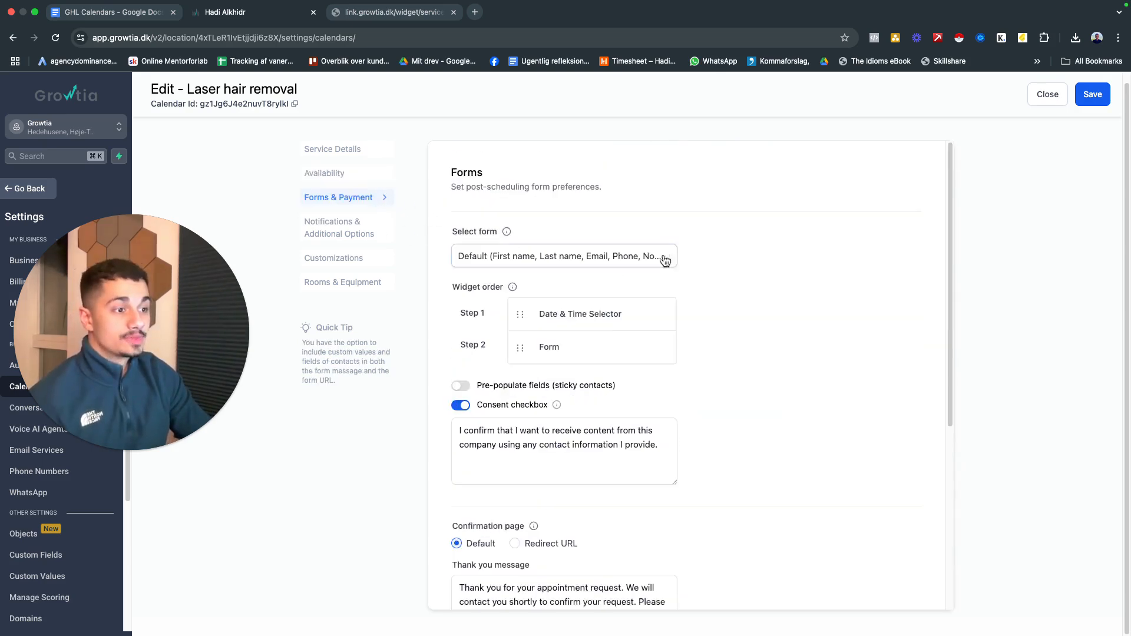
click(596, 258)
click(552, 289)
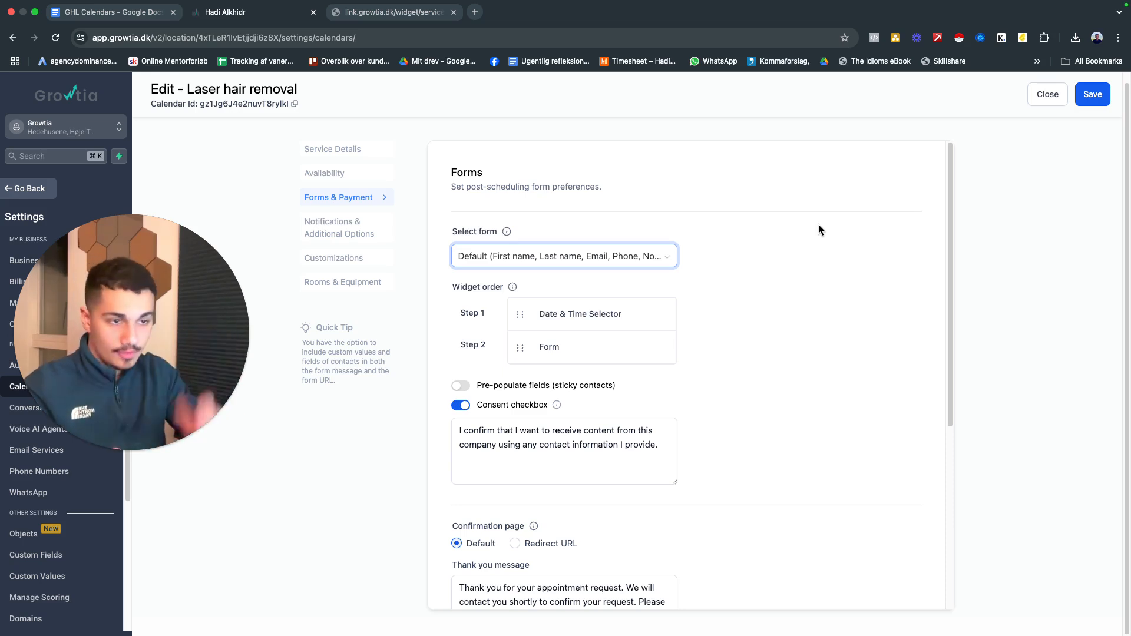
click(664, 255)
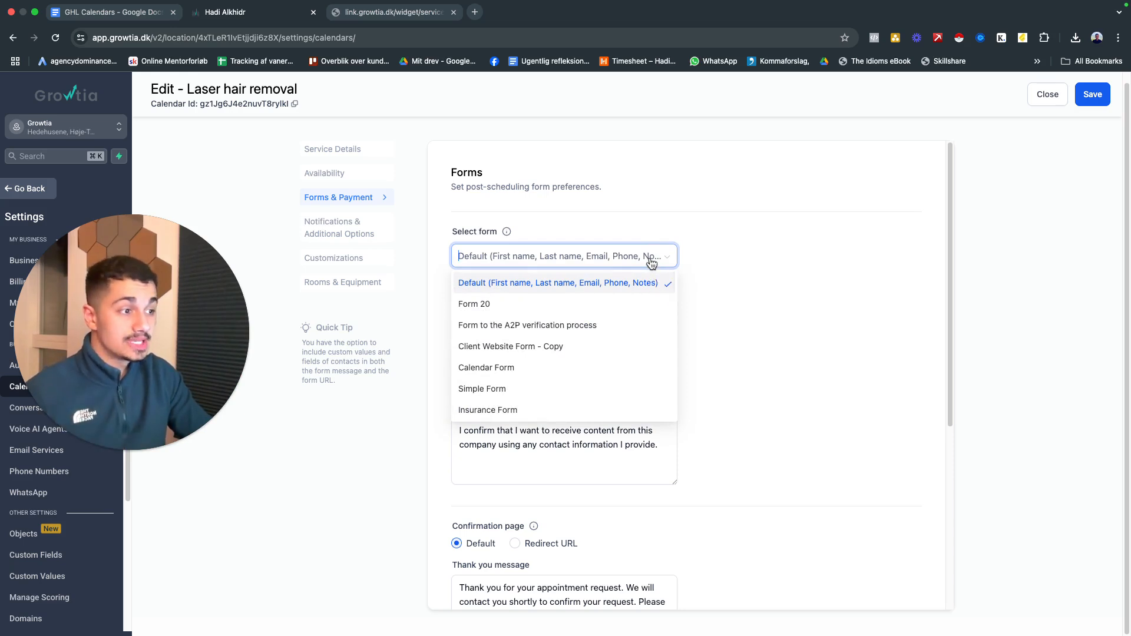
click(568, 286)
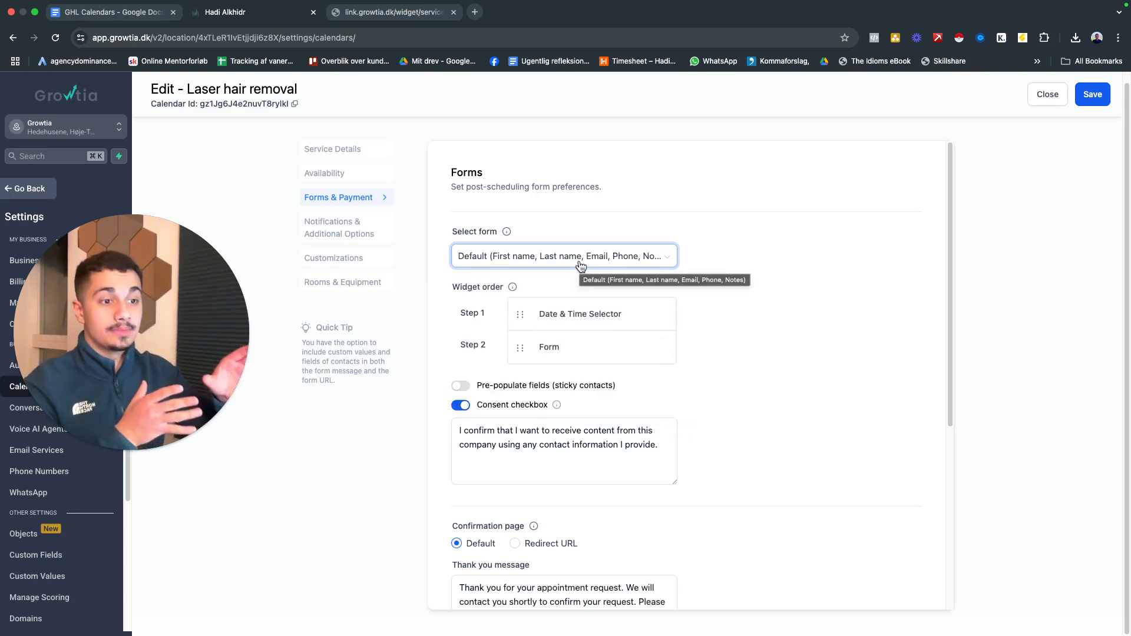
click(580, 262)
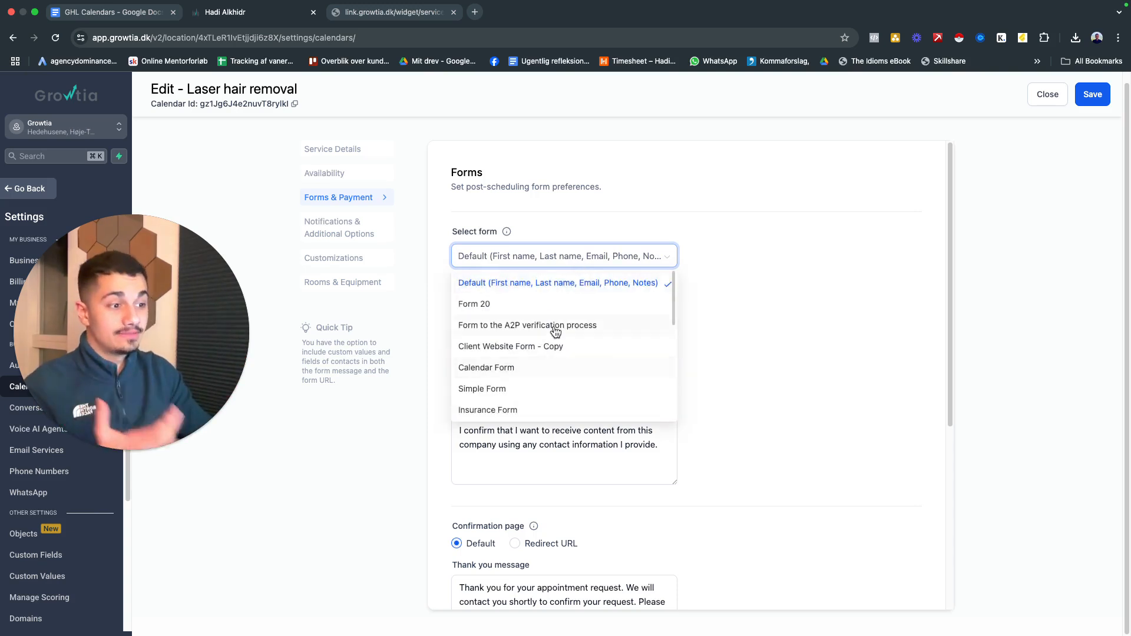
click(580, 284)
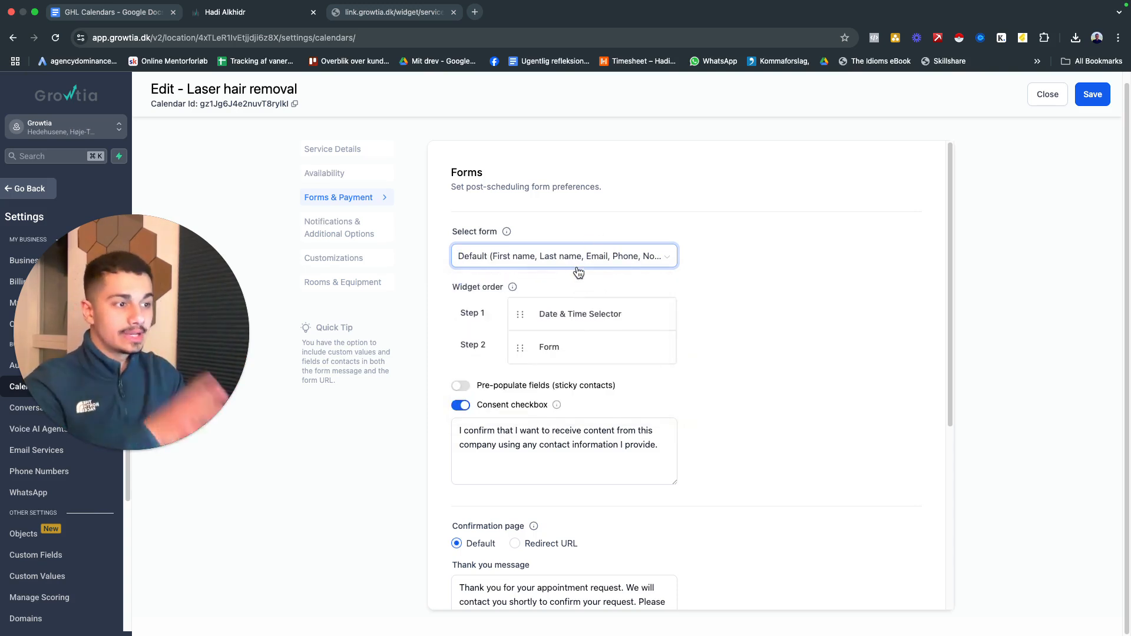
click(561, 258)
click(556, 284)
Turn on Pre-populate fields (sticky contacts) for the booking form
scroll(701, 282, down, 2)
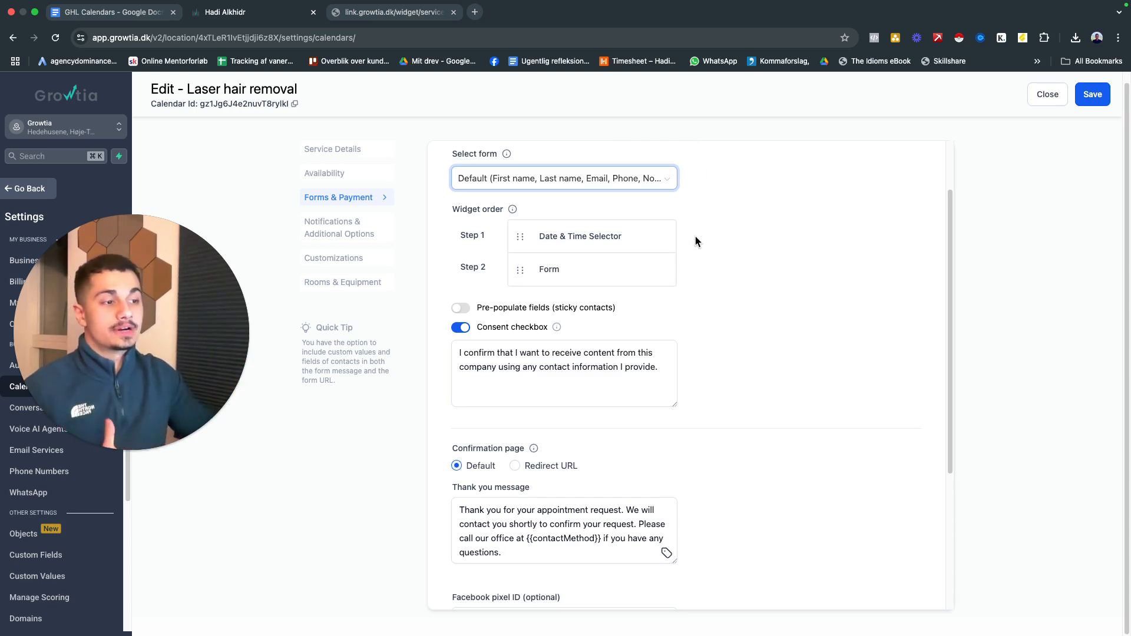
scroll(714, 259, down, 3)
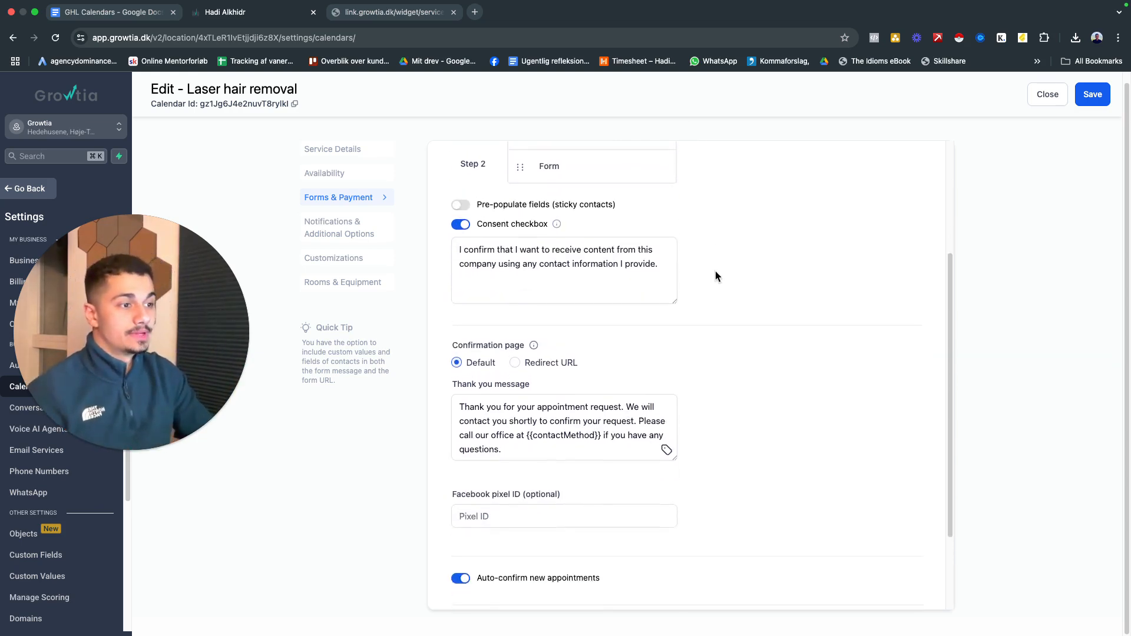
scroll(715, 276, up, 2)
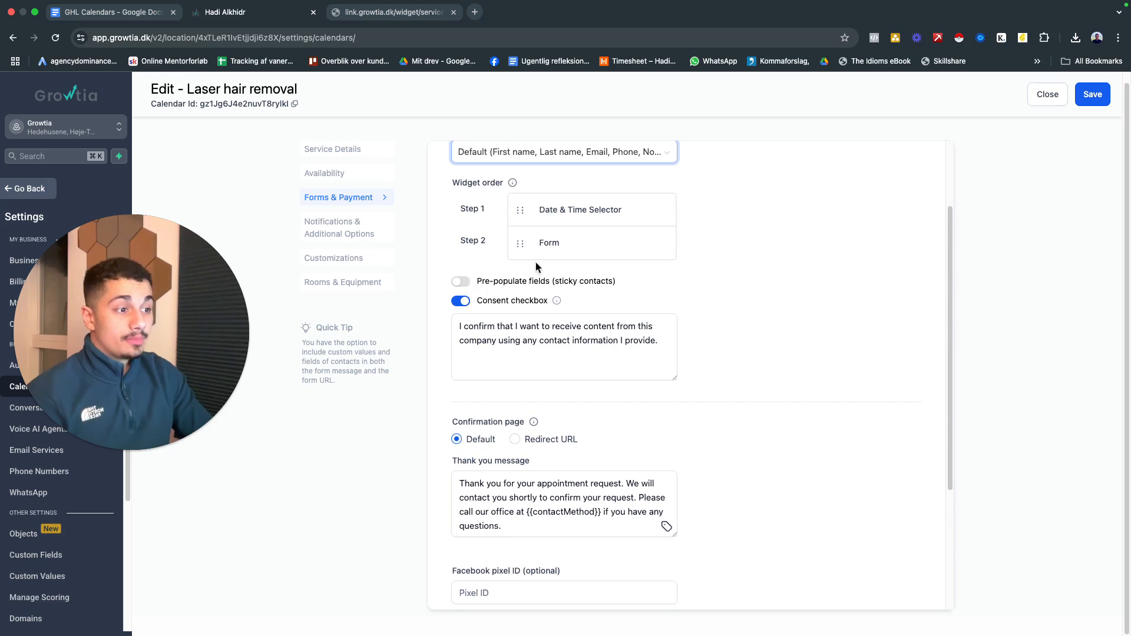
click(463, 283)
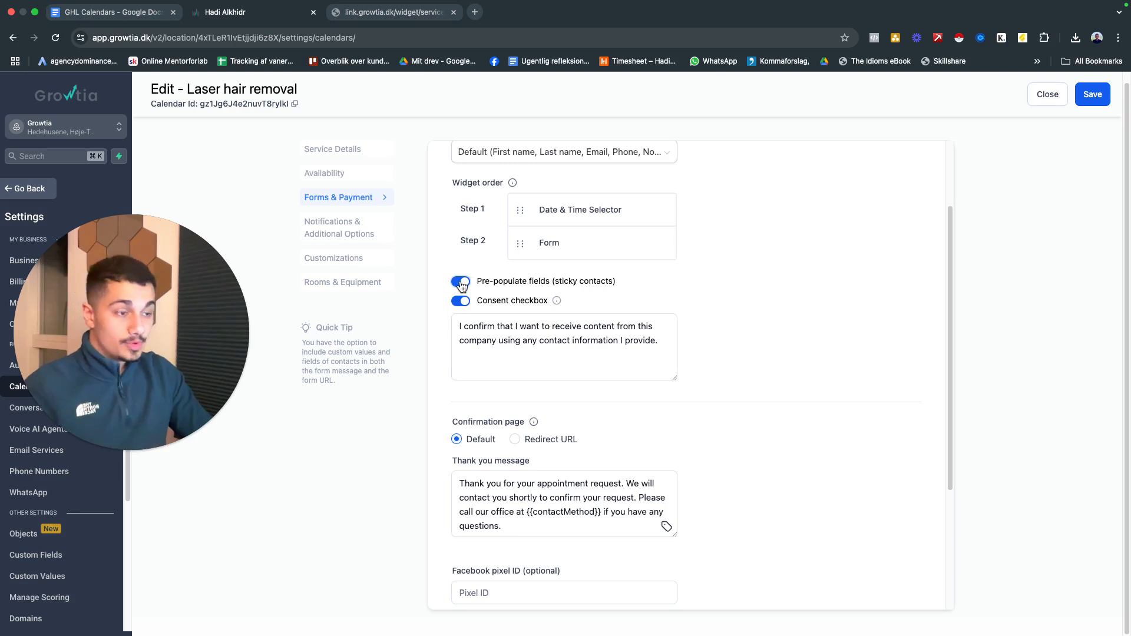
click(460, 282)
click(460, 281)
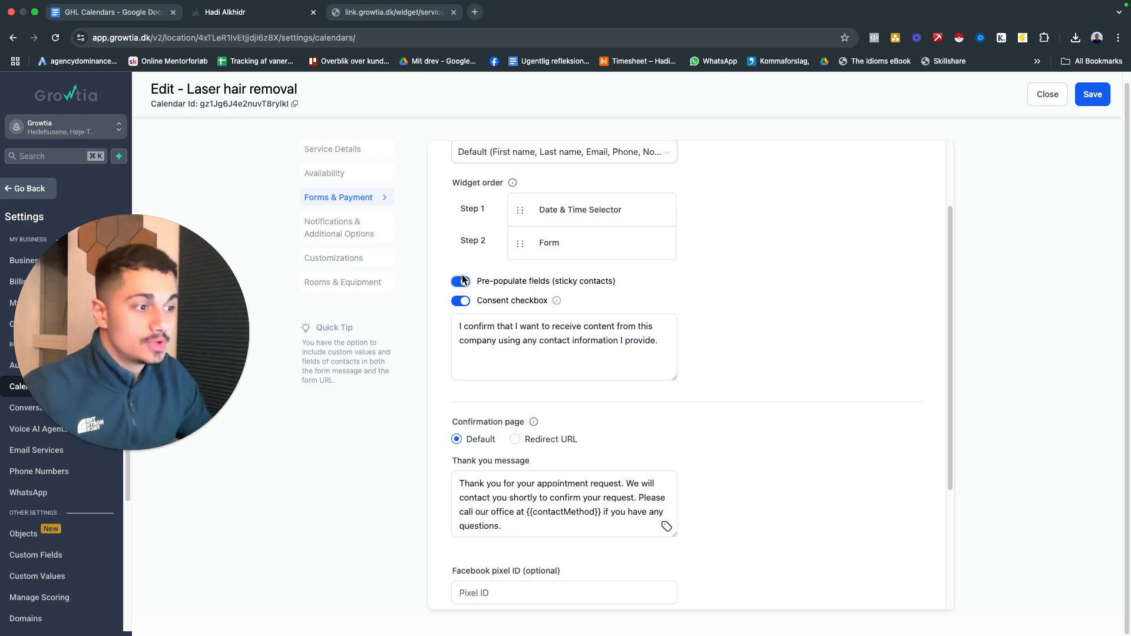
Examine the consent checkbox's explanation and its consent text
scroll(459, 289, down, 2)
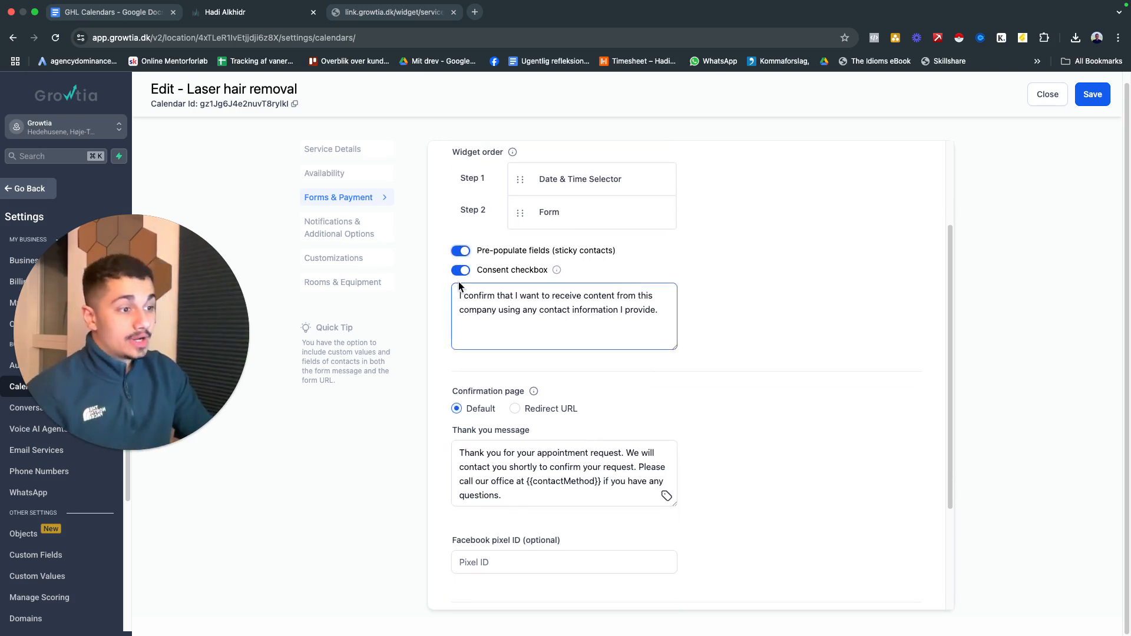
mouse_move(558, 272)
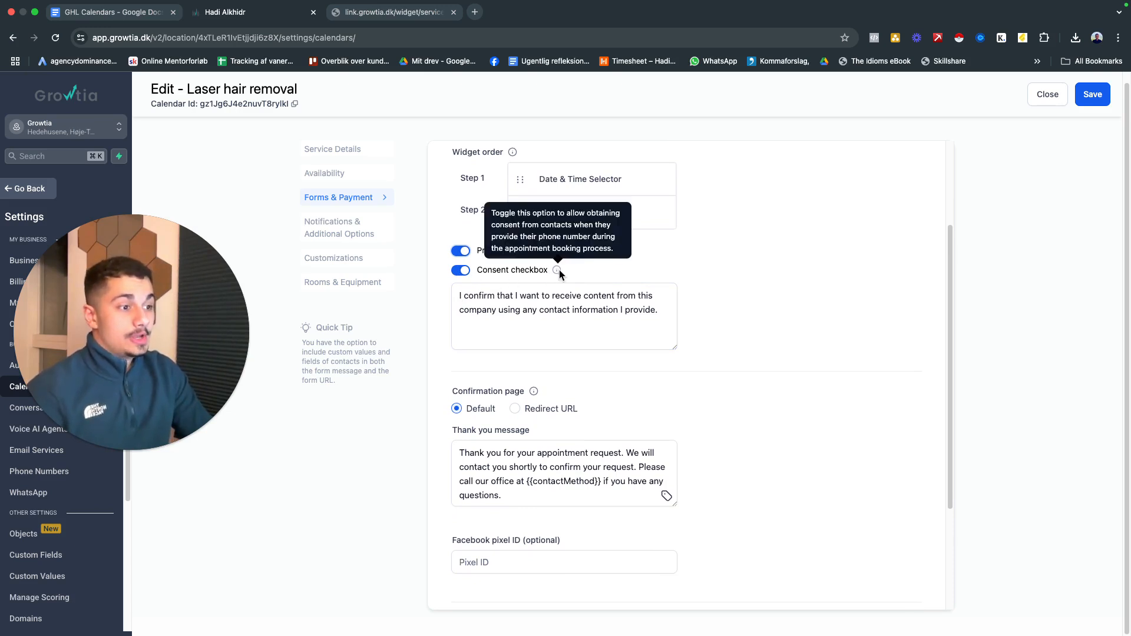
click(549, 321)
scroll(545, 312, down, 1)
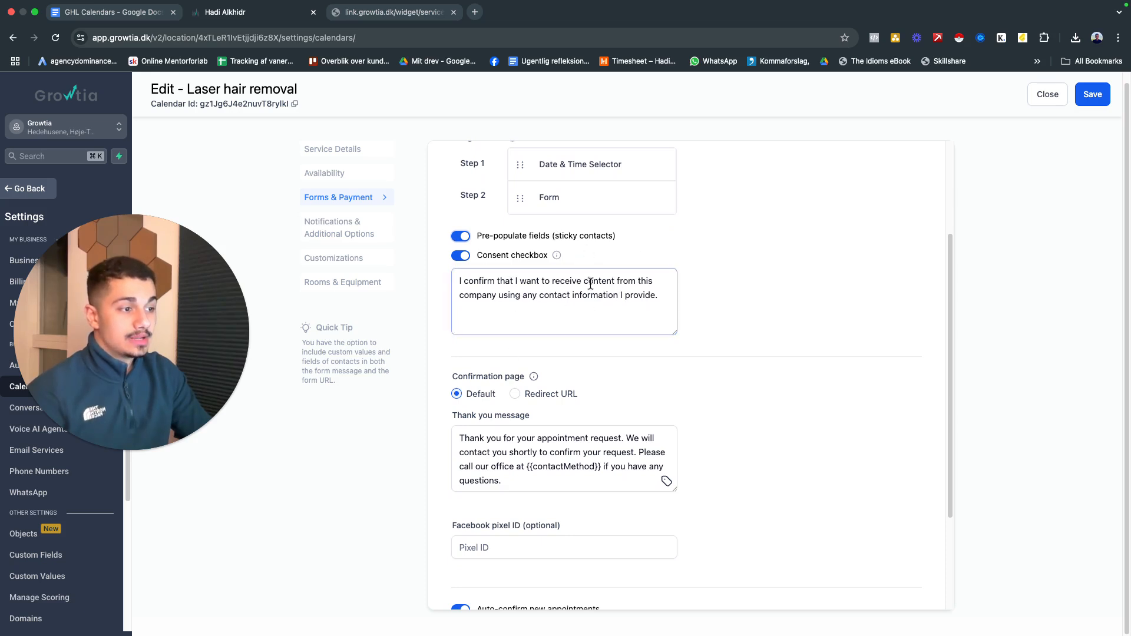
scroll(589, 294, down, 1)
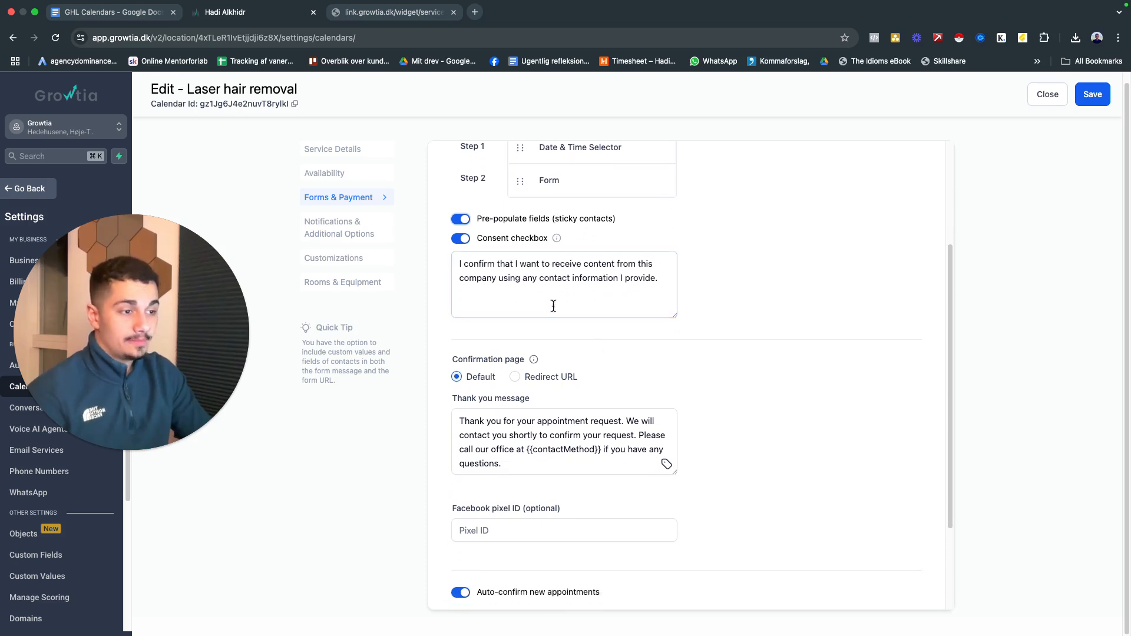
scroll(592, 271, down, 5)
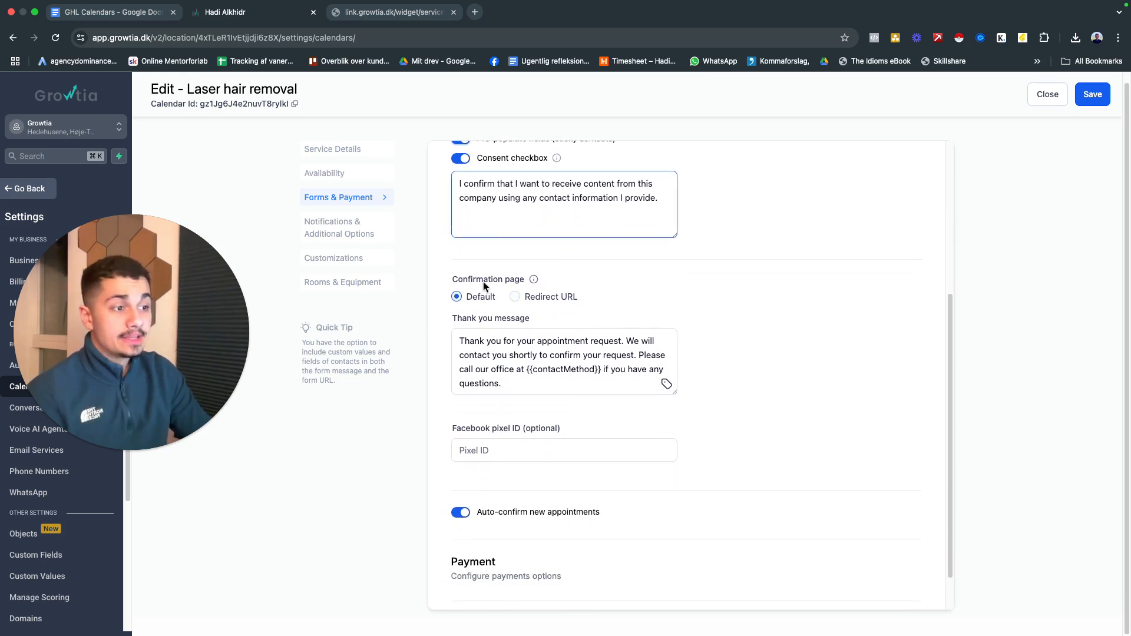
Shorten the confirmation page's thank you message to "Thank you for your appointment request."
scroll(535, 280, down, 2)
click(551, 334)
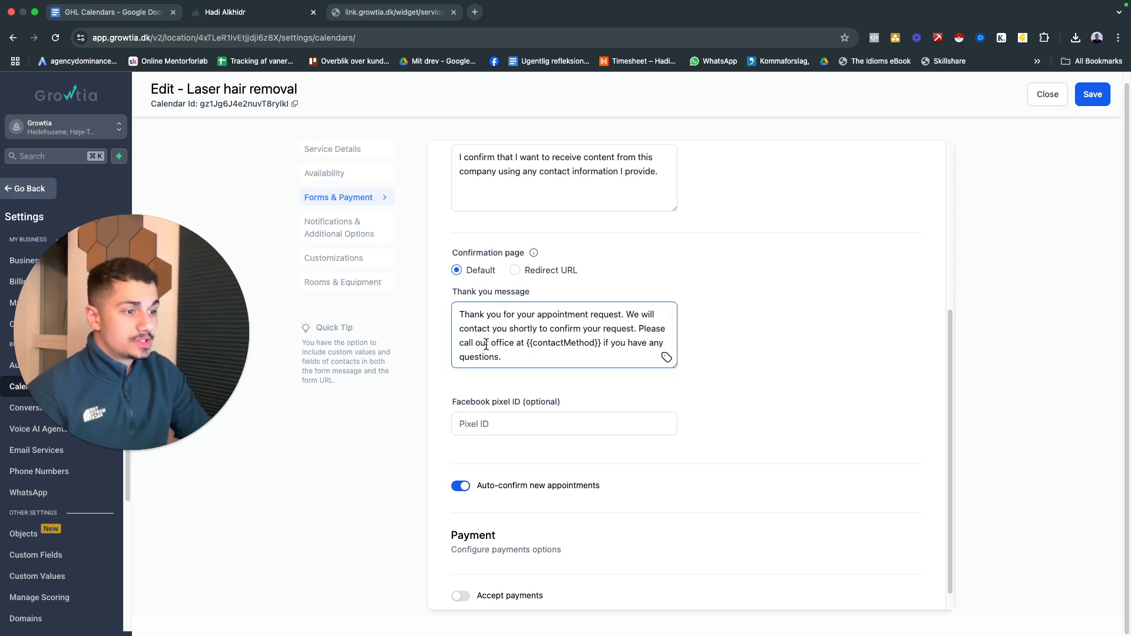
drag(522, 357, 628, 315)
key(BackSpace)
scroll(694, 237, down, 1)
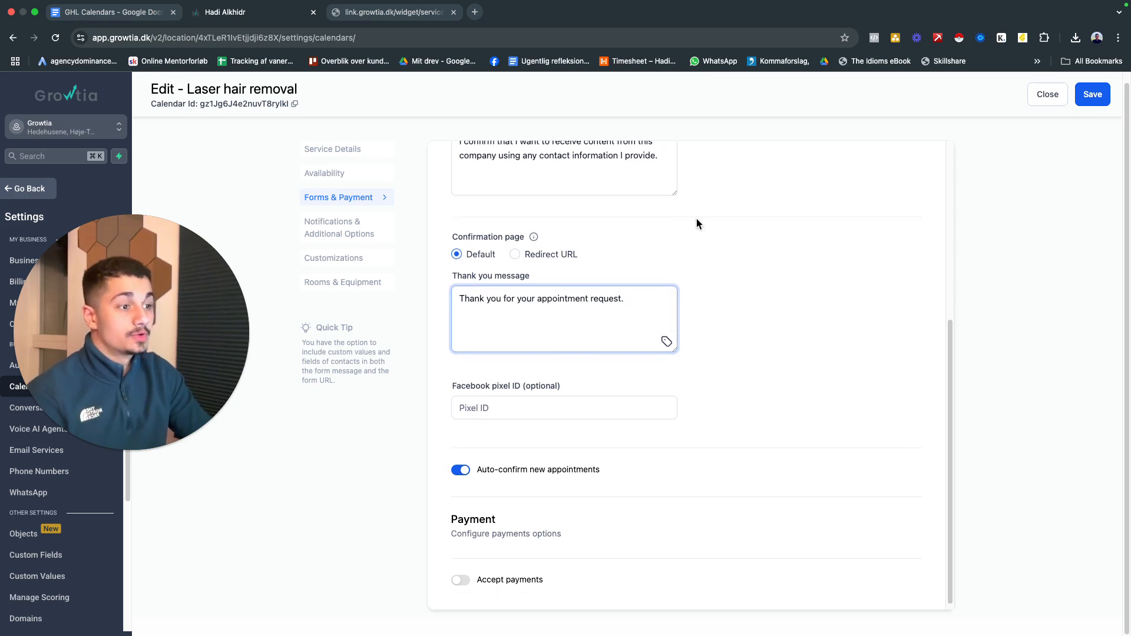
View the public service menu page with the bookable clinic services and return to the calendar settings
scroll(621, 305, down, 1)
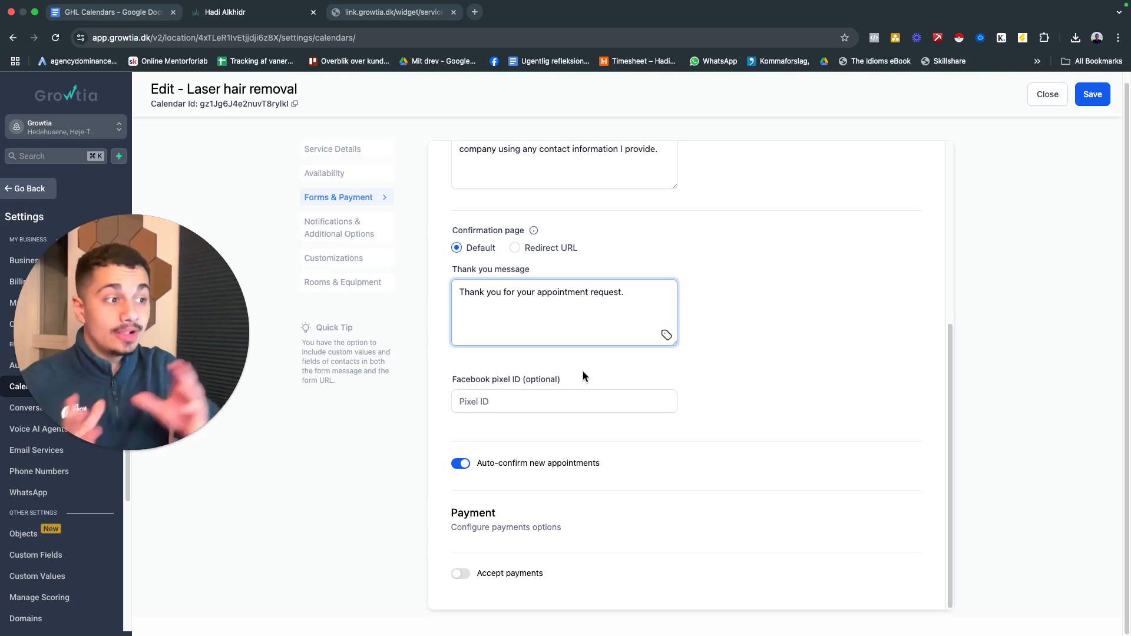
click(412, 11)
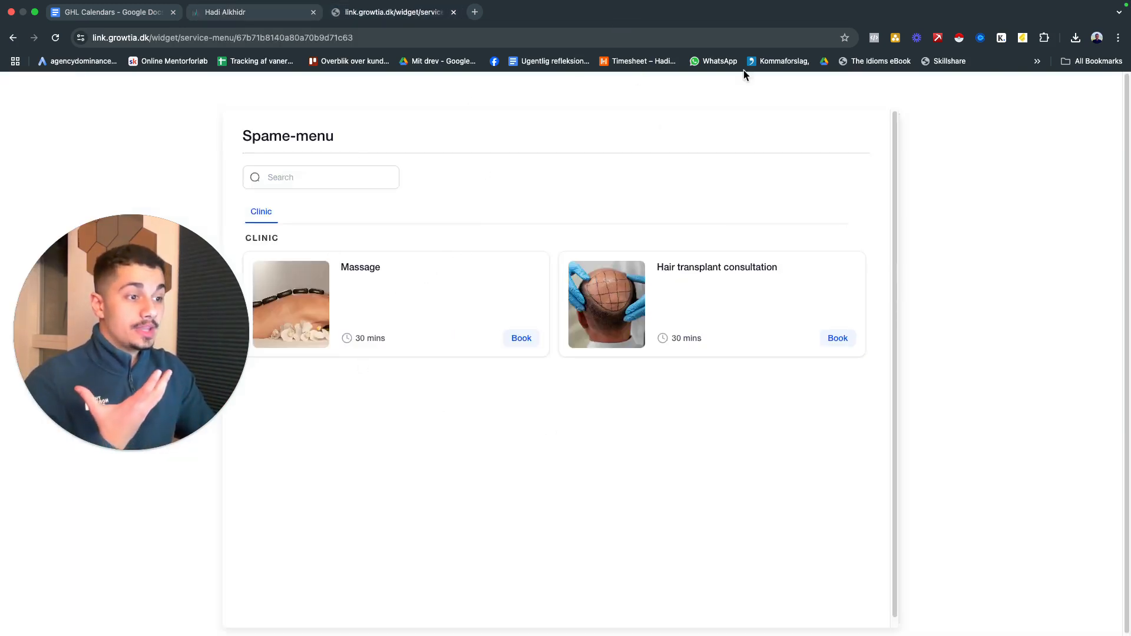
click(288, 19)
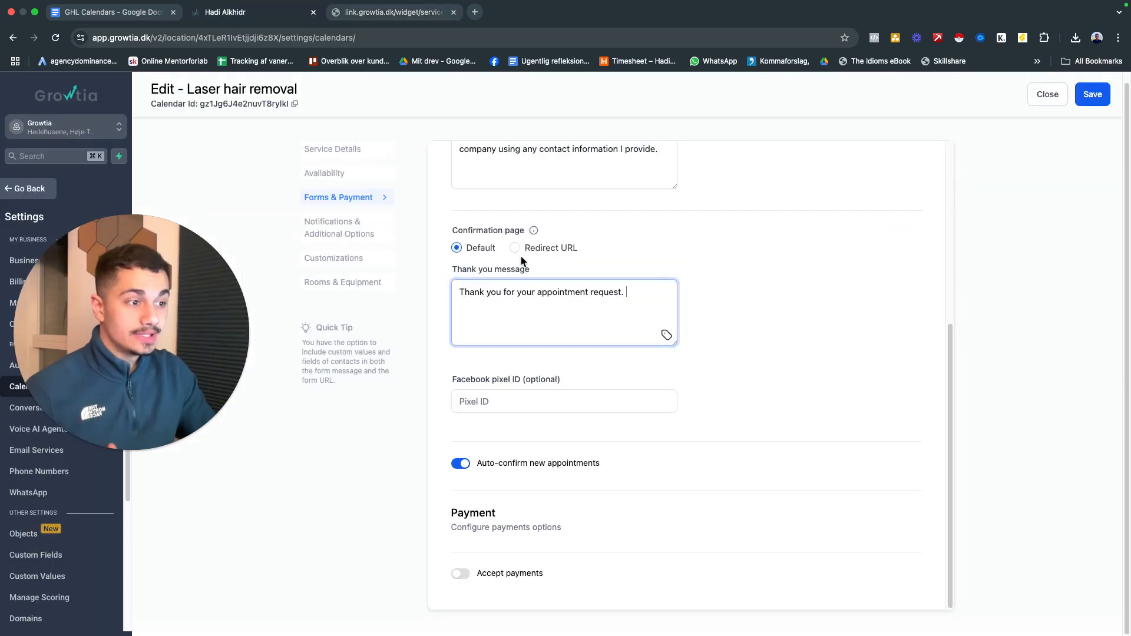
Save the Forms & Payment settings with the Facebook pixel ID empty and auto-confirmation of new appointments on
click(518, 406)
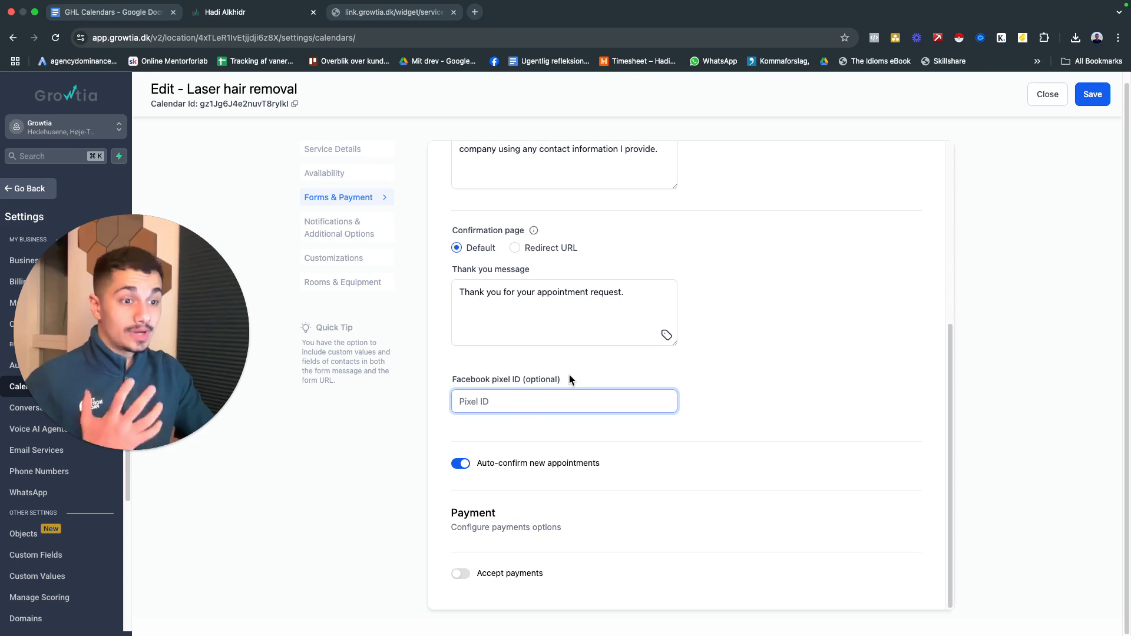
click(480, 480)
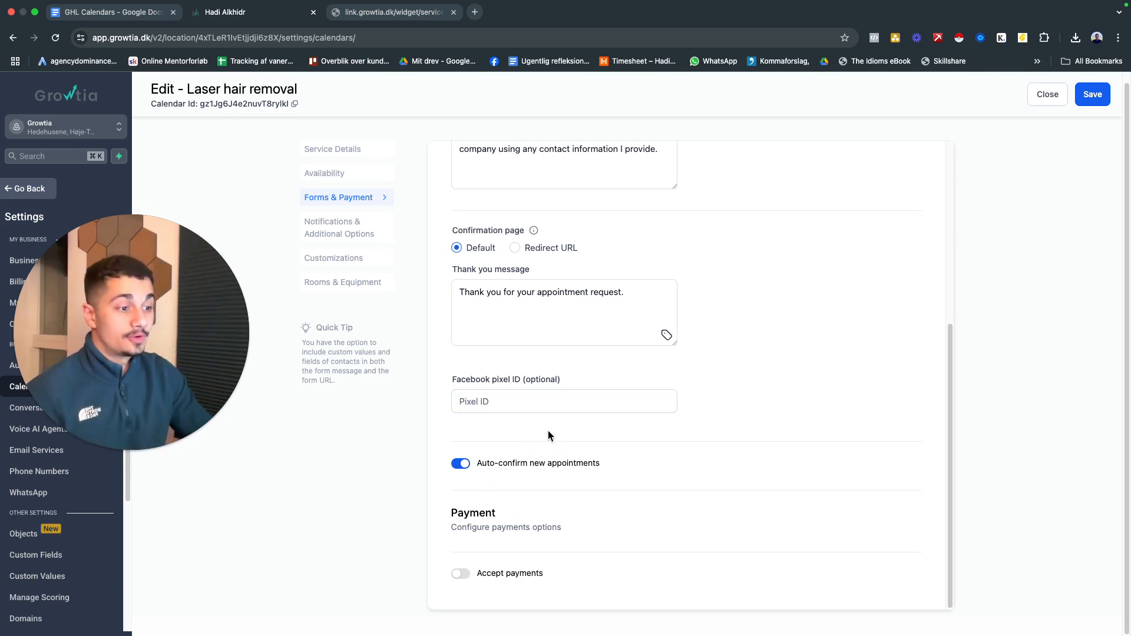
click(471, 466)
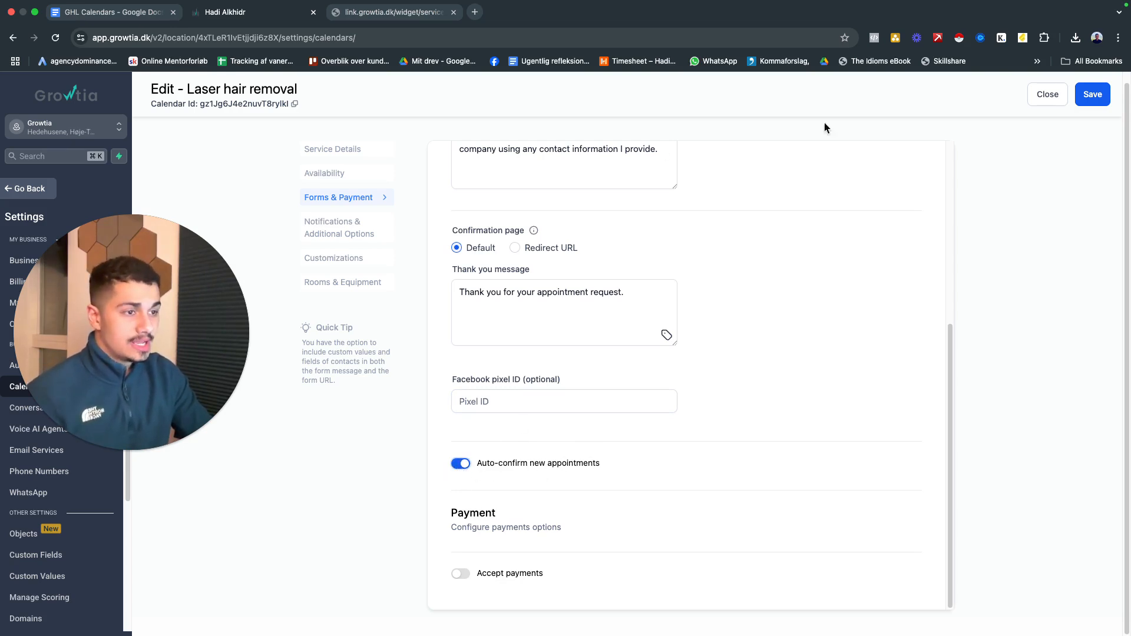
click(1092, 96)
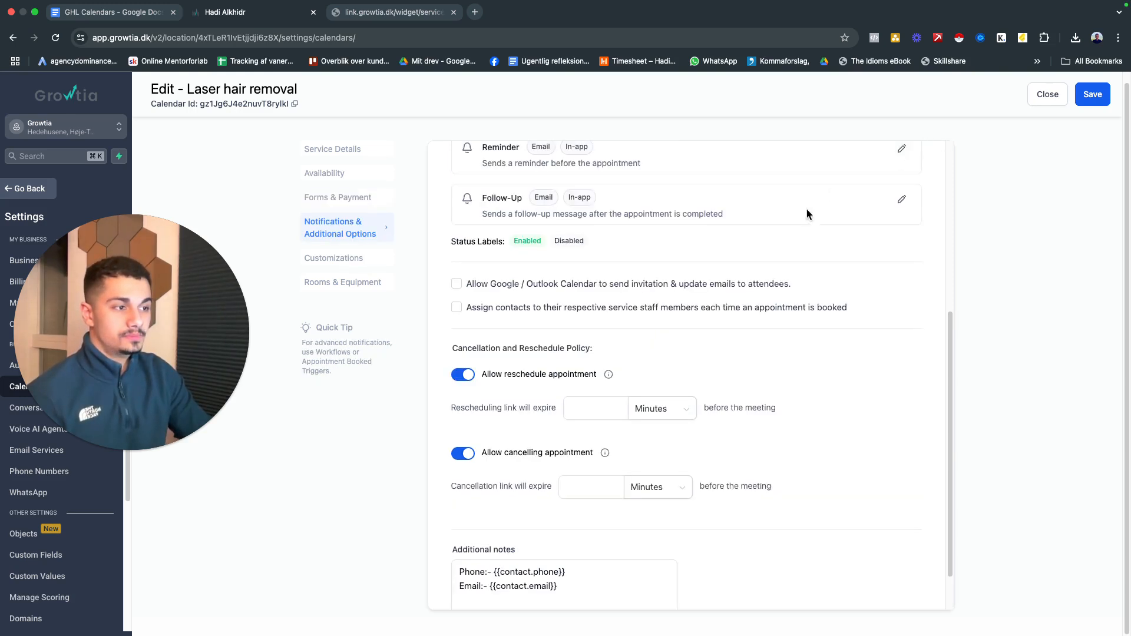
Open the Appointment Booked (Status: Unconfirmed) notification and enable its email
scroll(710, 269, up, 2)
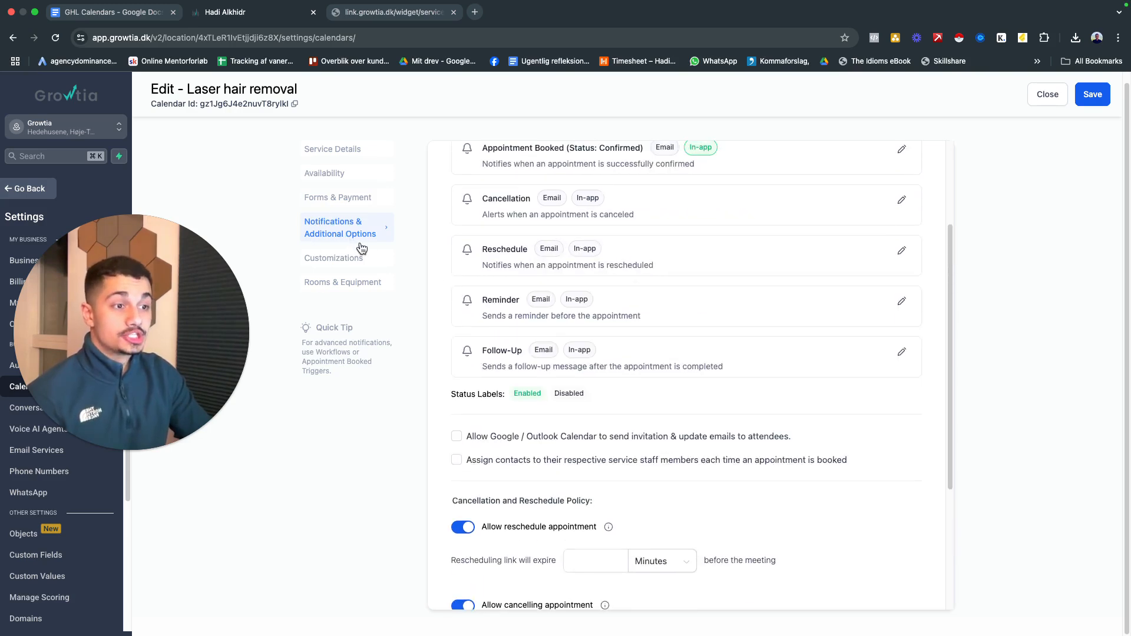
scroll(507, 295, up, 3)
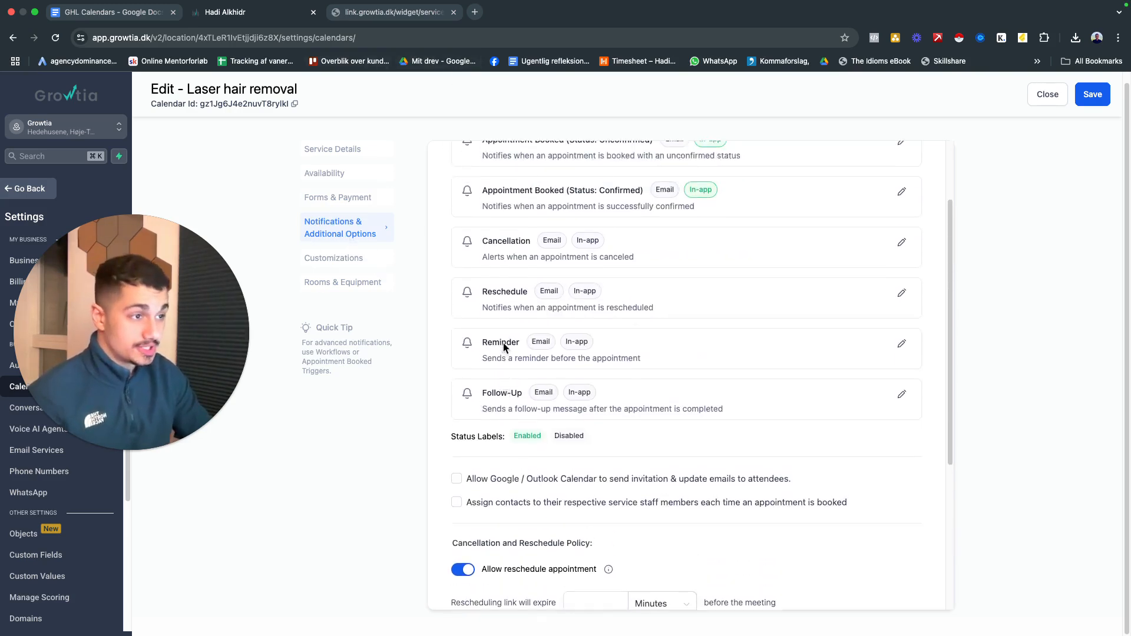
click(508, 312)
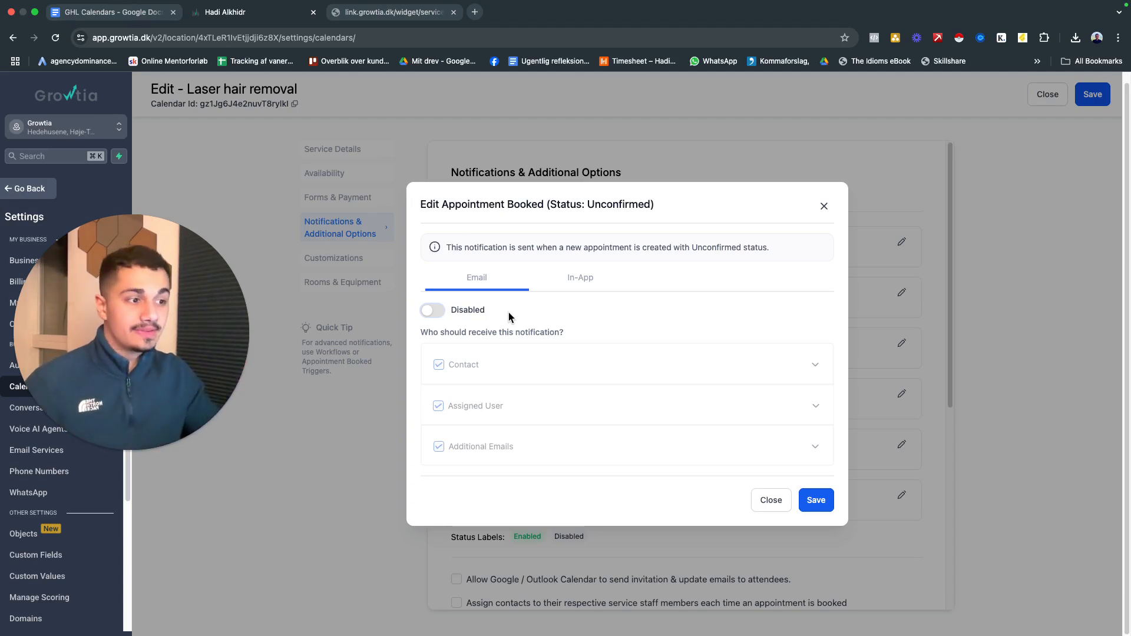
click(433, 311)
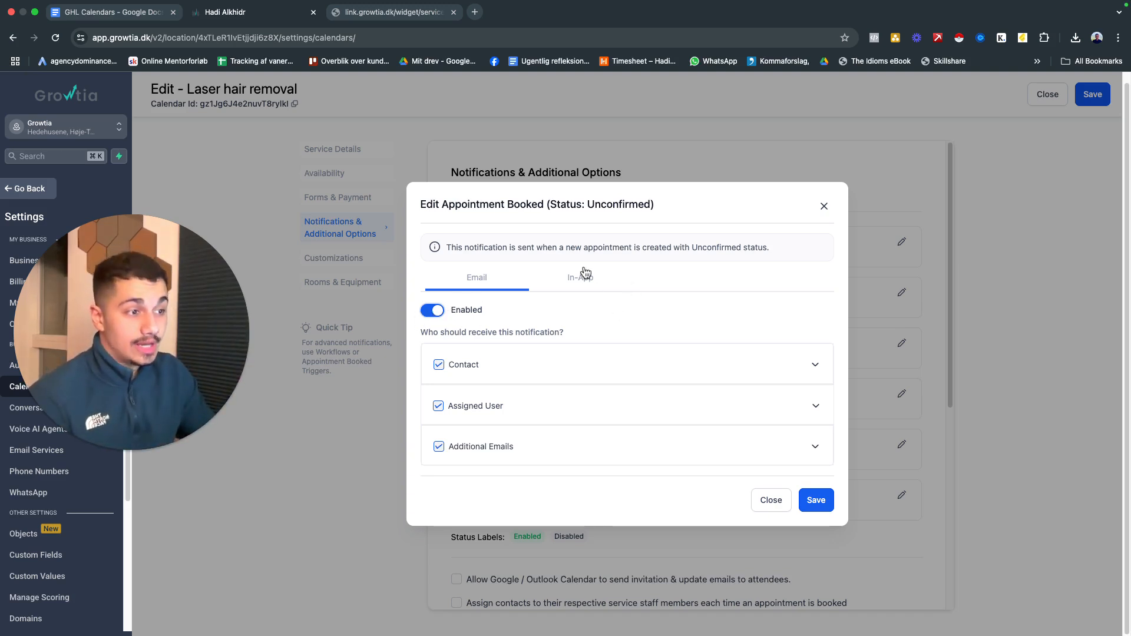
Examine the contact's email notification, including its subject, body, from name and from address fields
click(664, 369)
scroll(631, 431, down, 3)
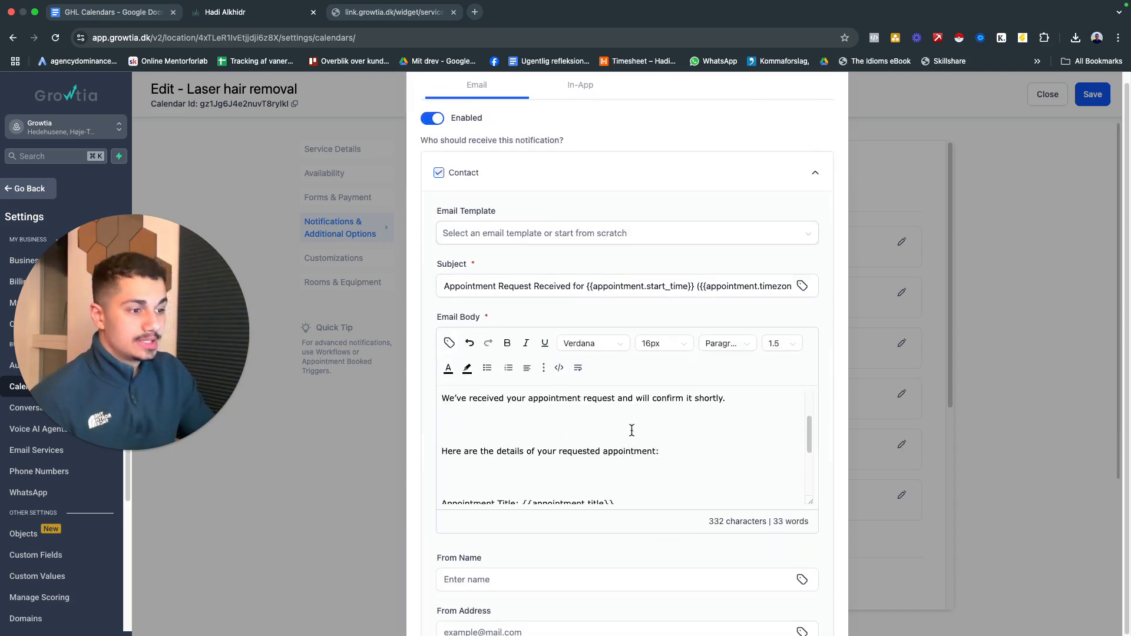
scroll(654, 407, up, 5)
scroll(660, 371, down, 4)
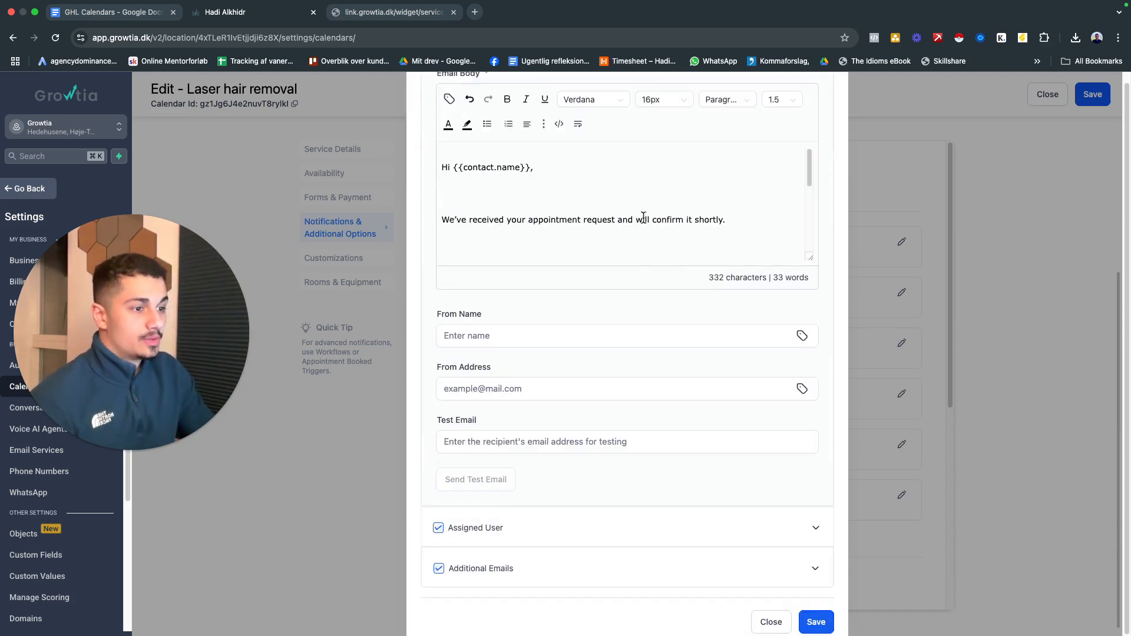
scroll(637, 298, down, 1)
click(523, 325)
click(525, 375)
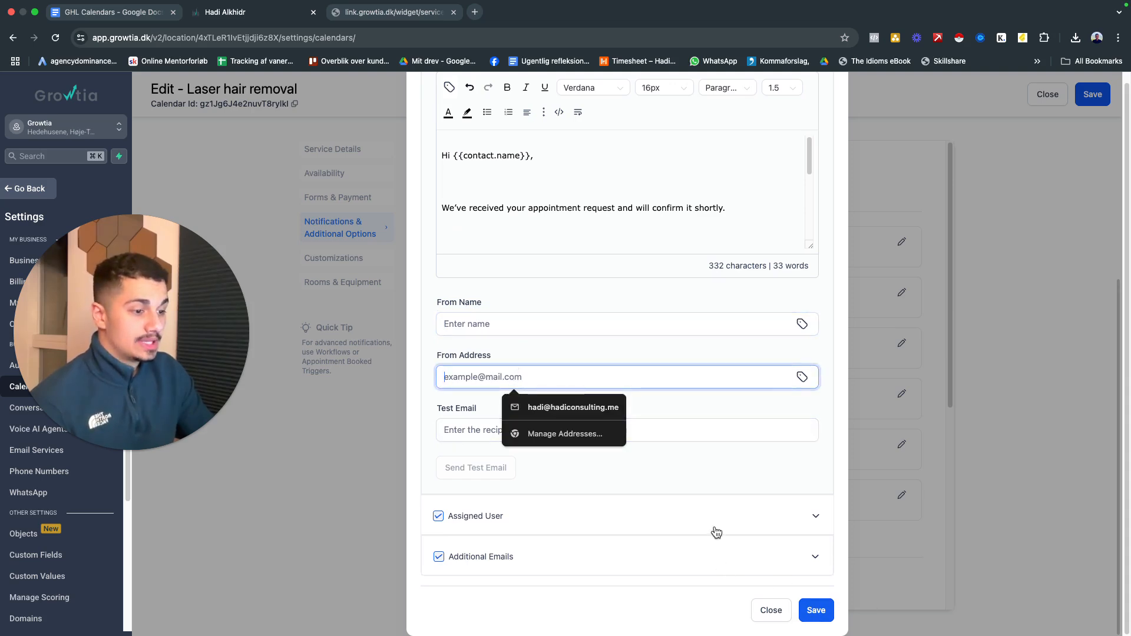
Expand the Assigned User email notification and examine its template, subject, body and test email options
click(788, 524)
scroll(690, 389, up, 5)
scroll(656, 292, down, 4)
scroll(523, 378, down, 3)
scroll(524, 375, up, 3)
scroll(526, 373, down, 1)
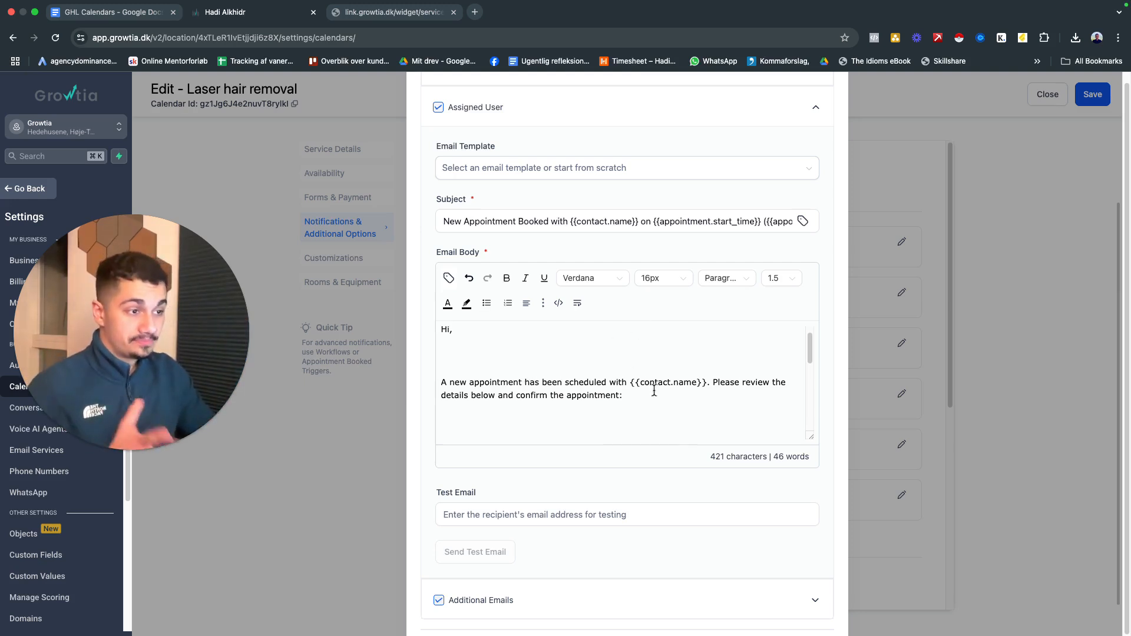
scroll(685, 186, down, 1)
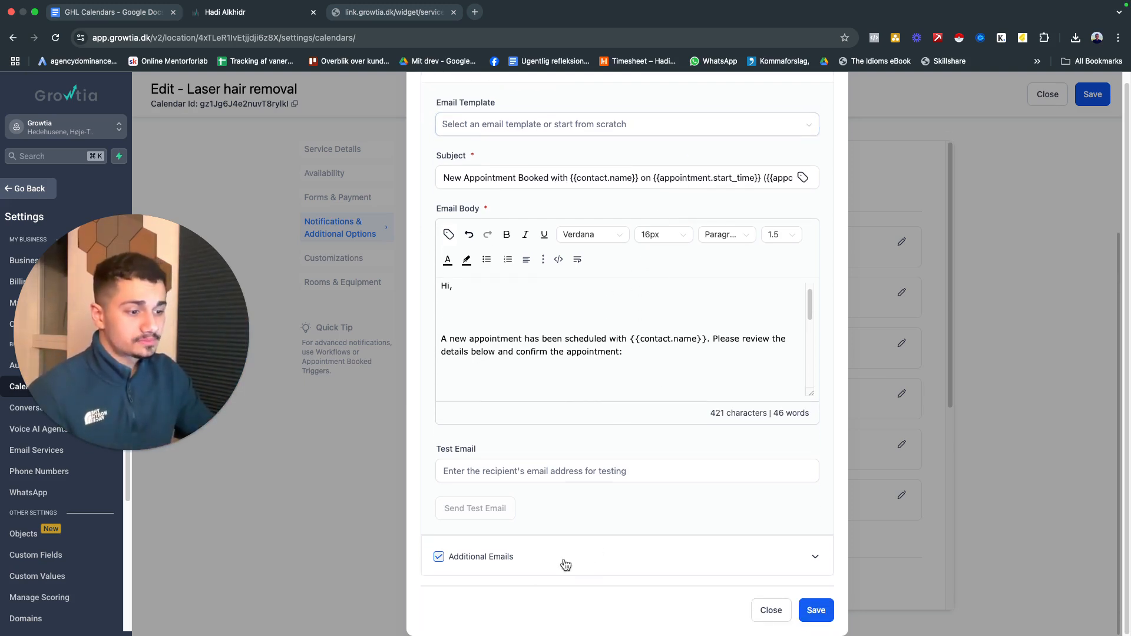
Toggle the Additional Emails recipient of the unconfirmed booking notification and collapse the Assigned User email settings
click(439, 556)
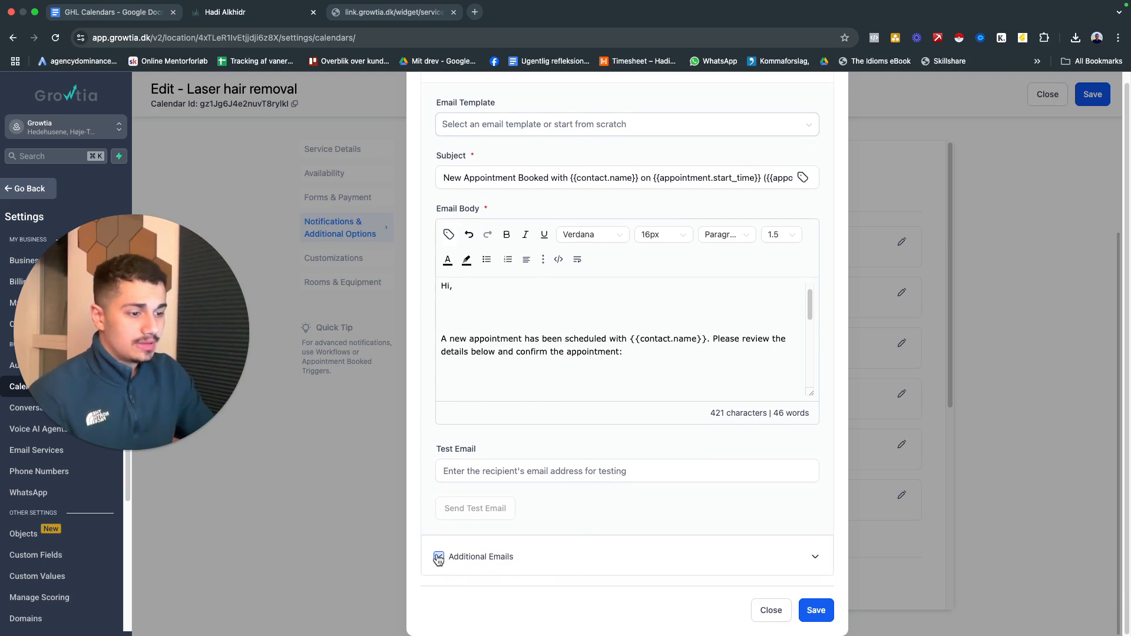
scroll(540, 542, up, 5)
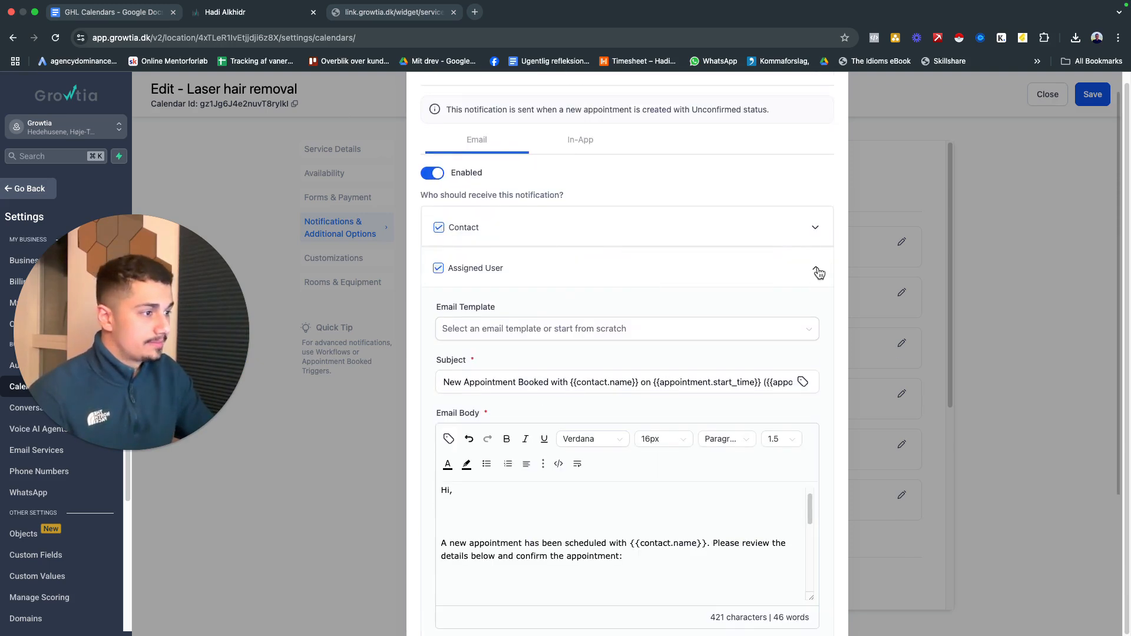
click(815, 266)
Enable the in-app notification for unconfirmed bookings, add a staff member alongside Assigned User as recipient, and save it
click(581, 296)
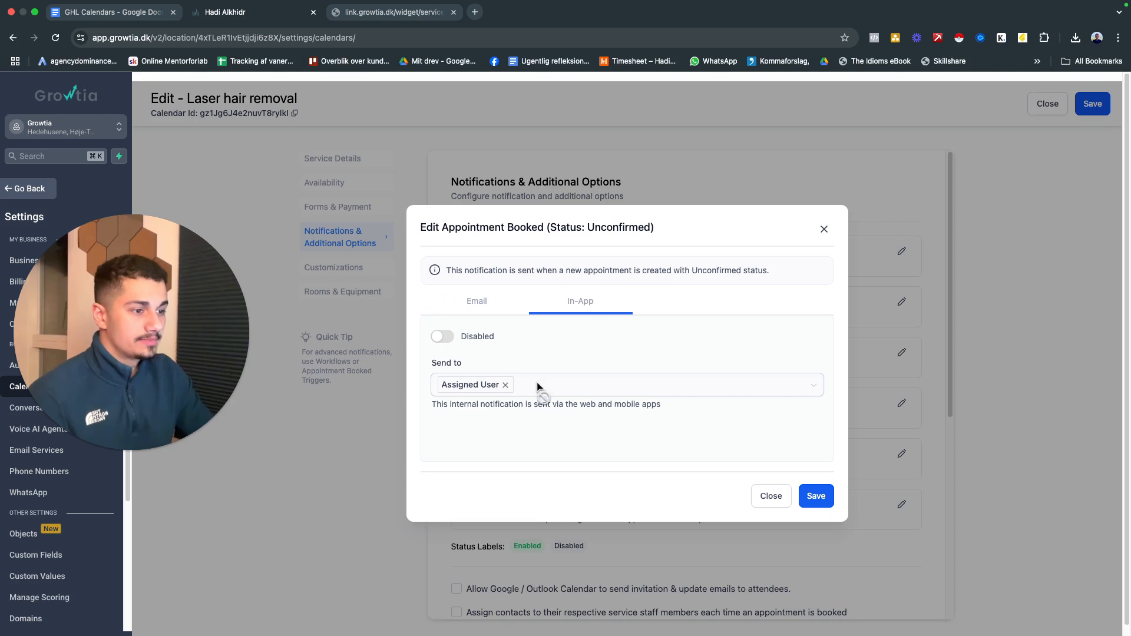
click(443, 336)
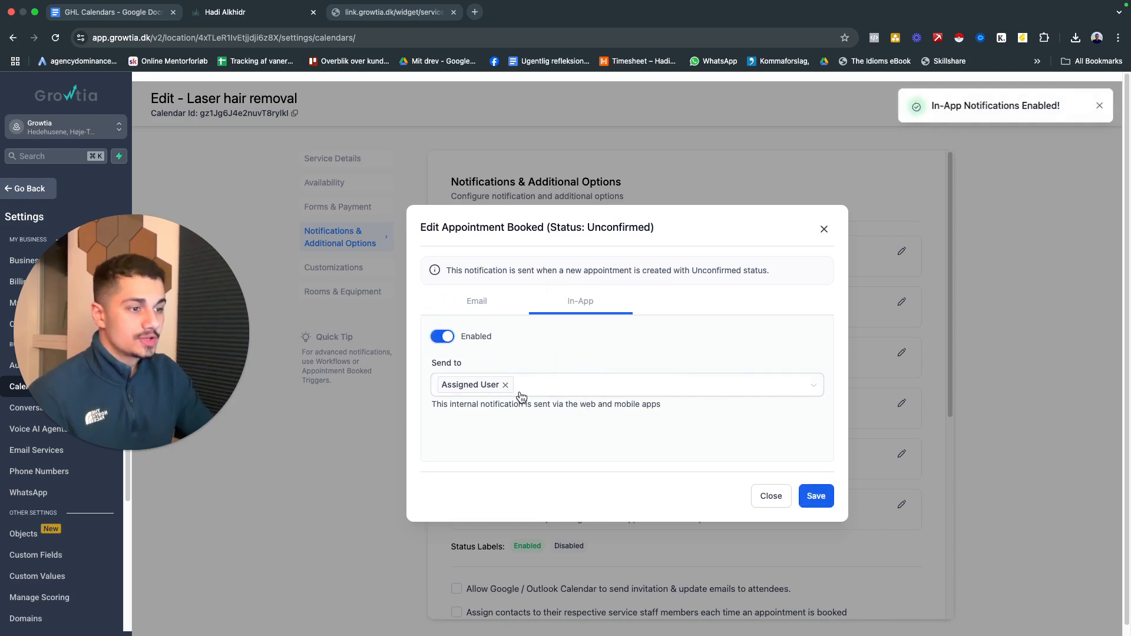
click(636, 387)
click(503, 433)
click(613, 330)
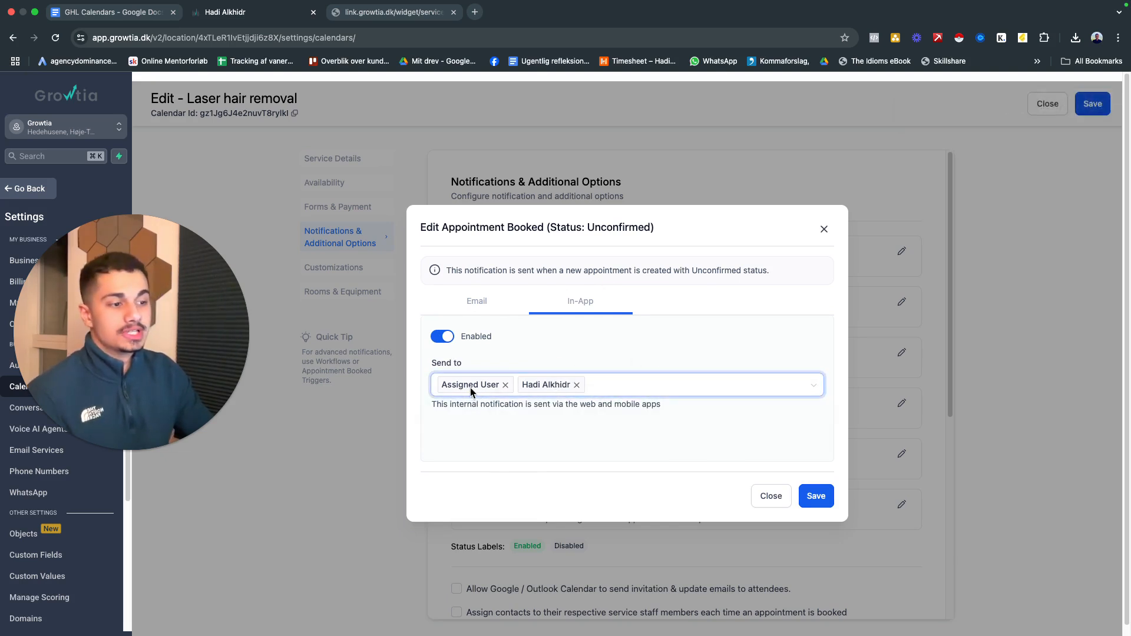
click(824, 496)
click(824, 230)
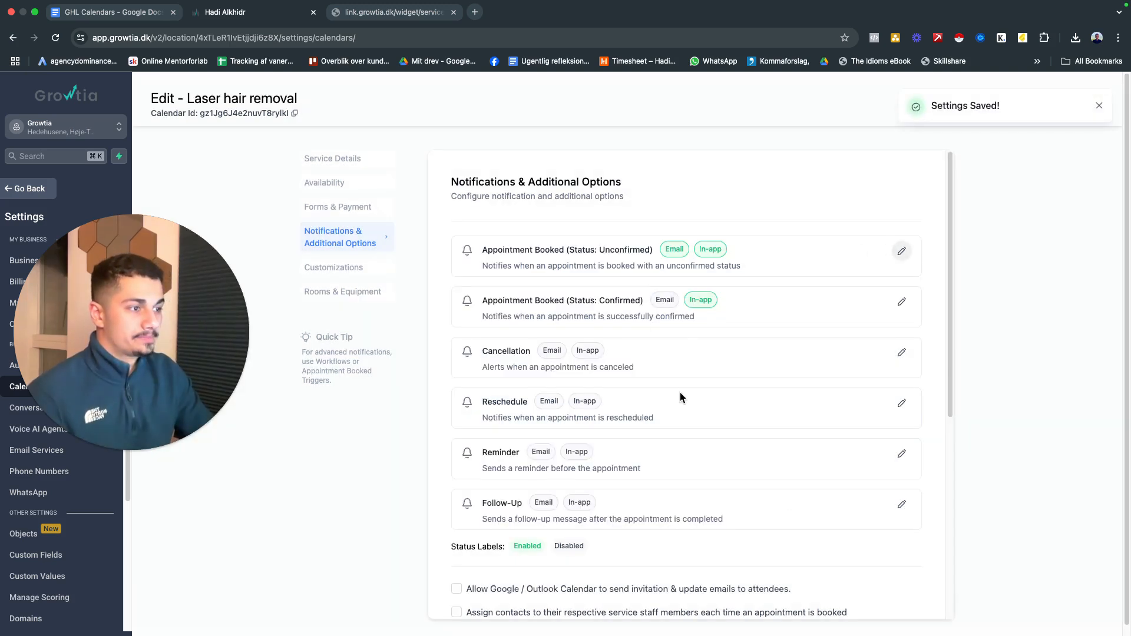
Allow Google / Outlook invitation emails and assign contacts to their service staff members, skipping contacts that already have an assigned user
scroll(678, 393, down, 2)
scroll(769, 312, up, 3)
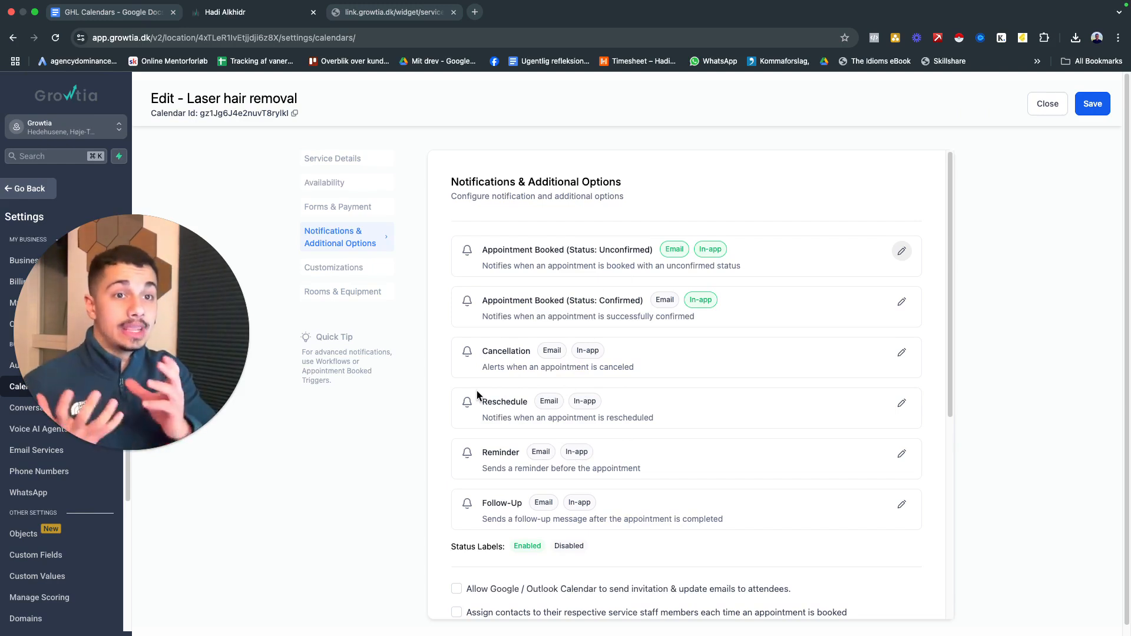
scroll(479, 321, down, 5)
scroll(737, 278, down, 1)
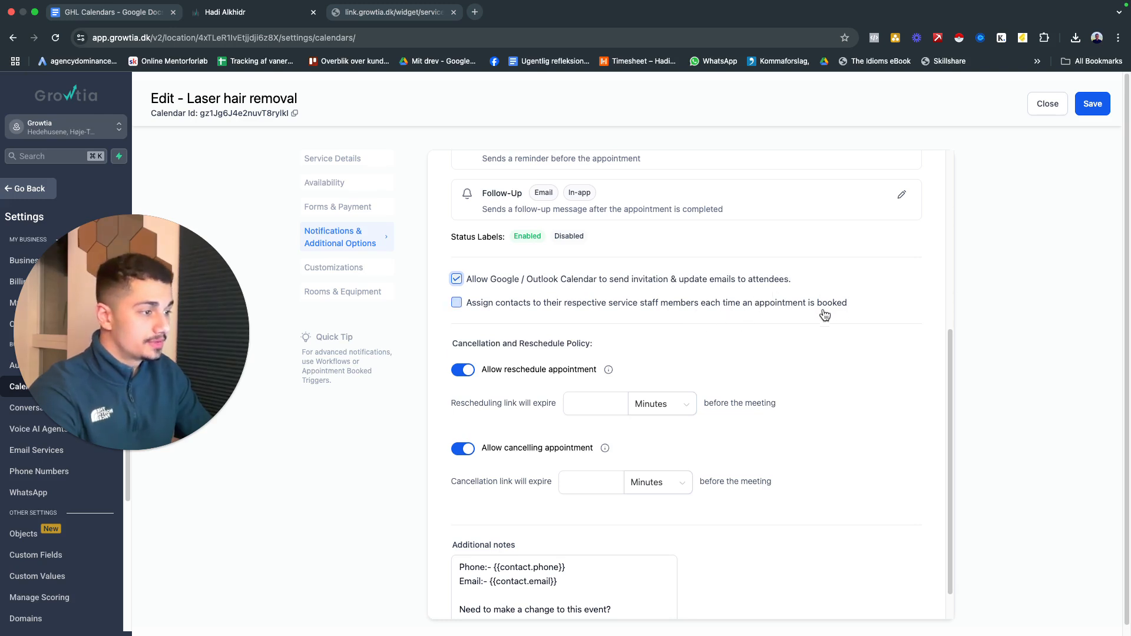
click(457, 303)
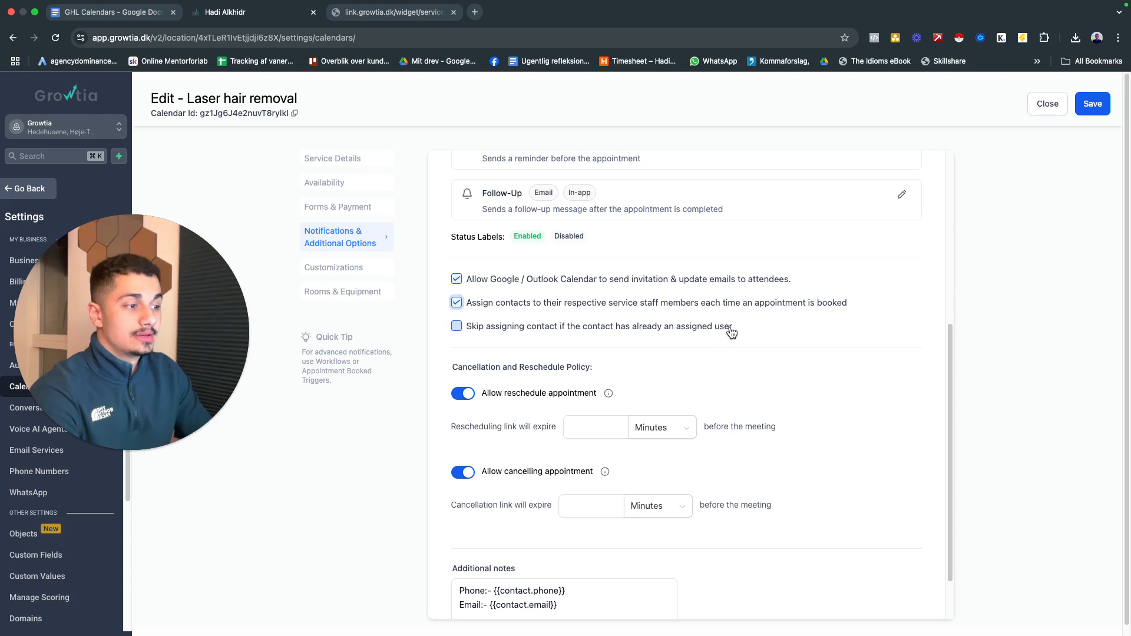
click(456, 325)
Check the cancellation and reschedule policy and additional notes, and save the Notifications & Additional Options settings
scroll(556, 370, down, 2)
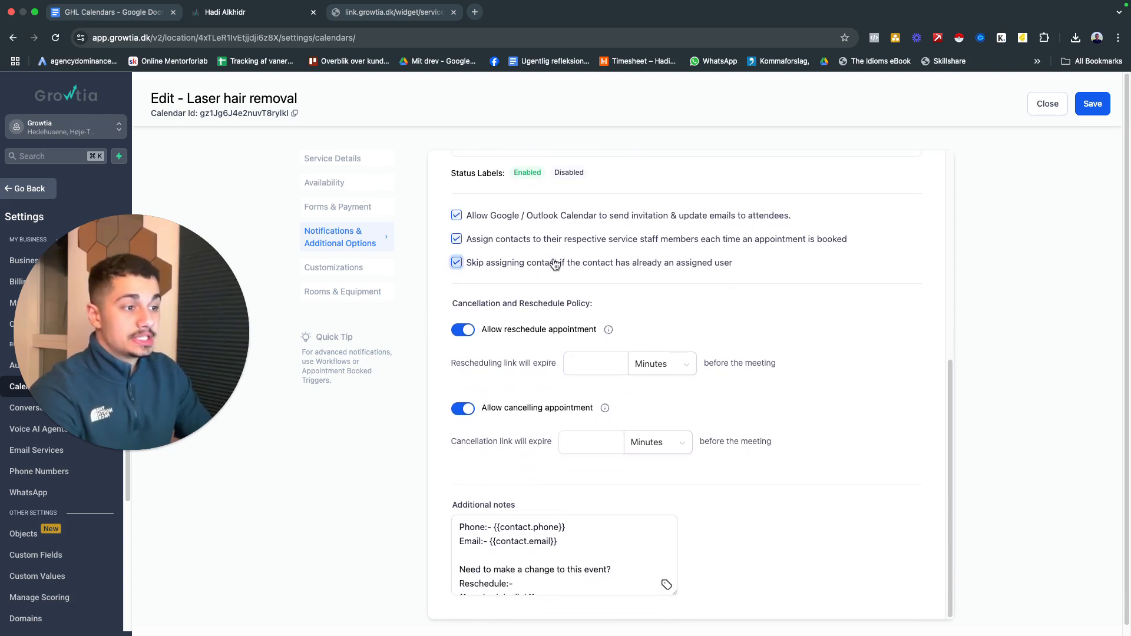
scroll(624, 300, down, 1)
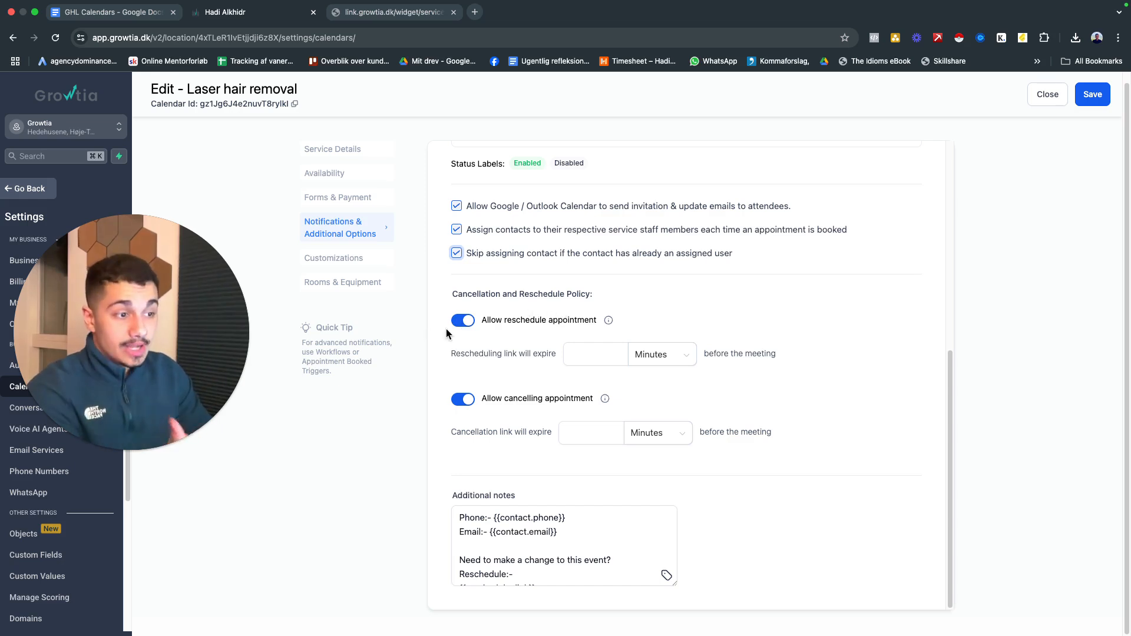
mouse_move(608, 323)
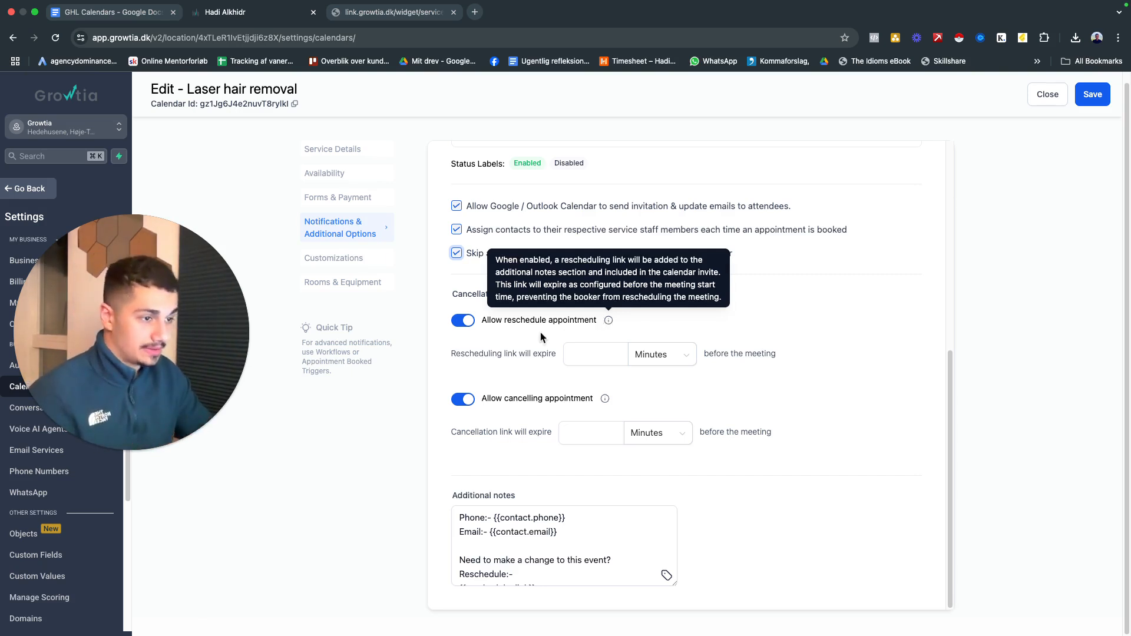
scroll(544, 331, down, 1)
click(1093, 94)
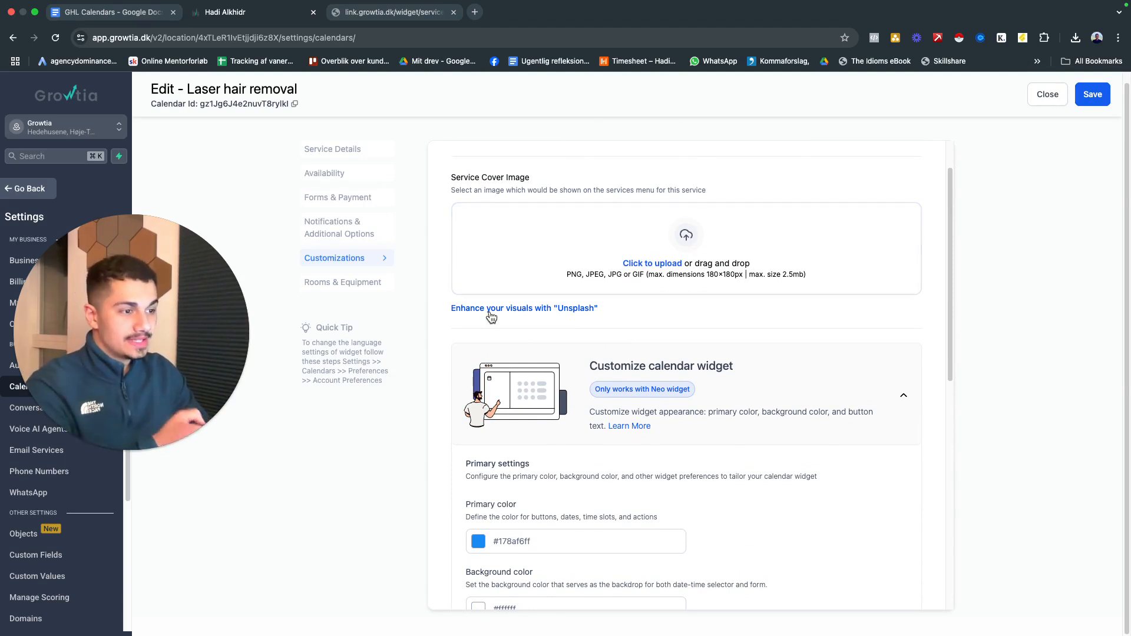
Open the media storage for the service cover image, show All media, and search for "laser hair removal"
click(540, 308)
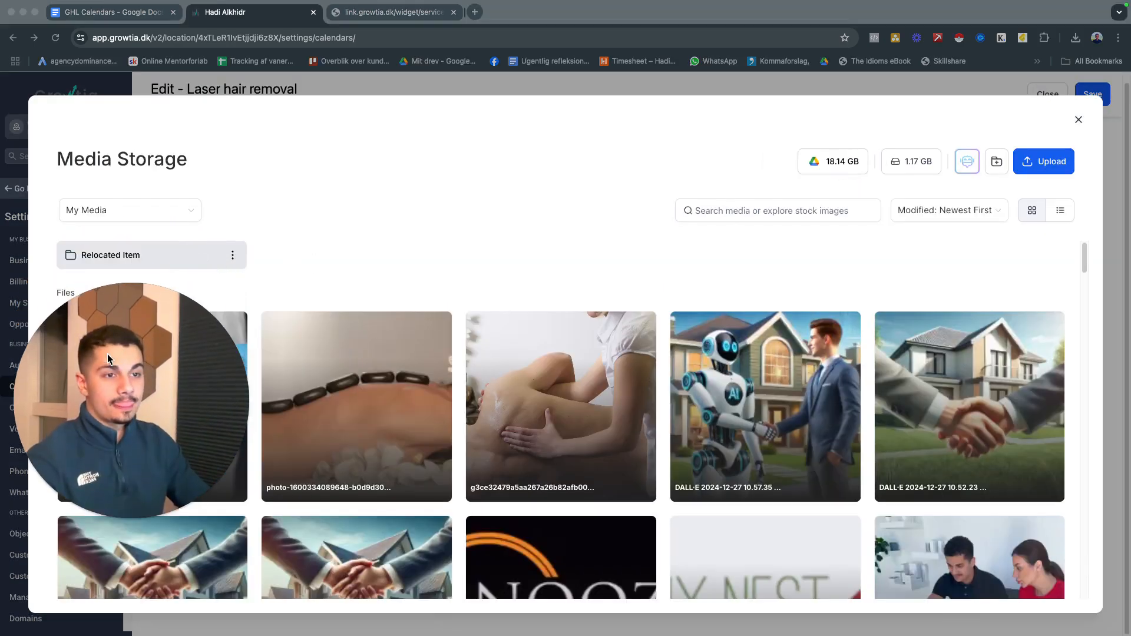
click(155, 210)
click(149, 239)
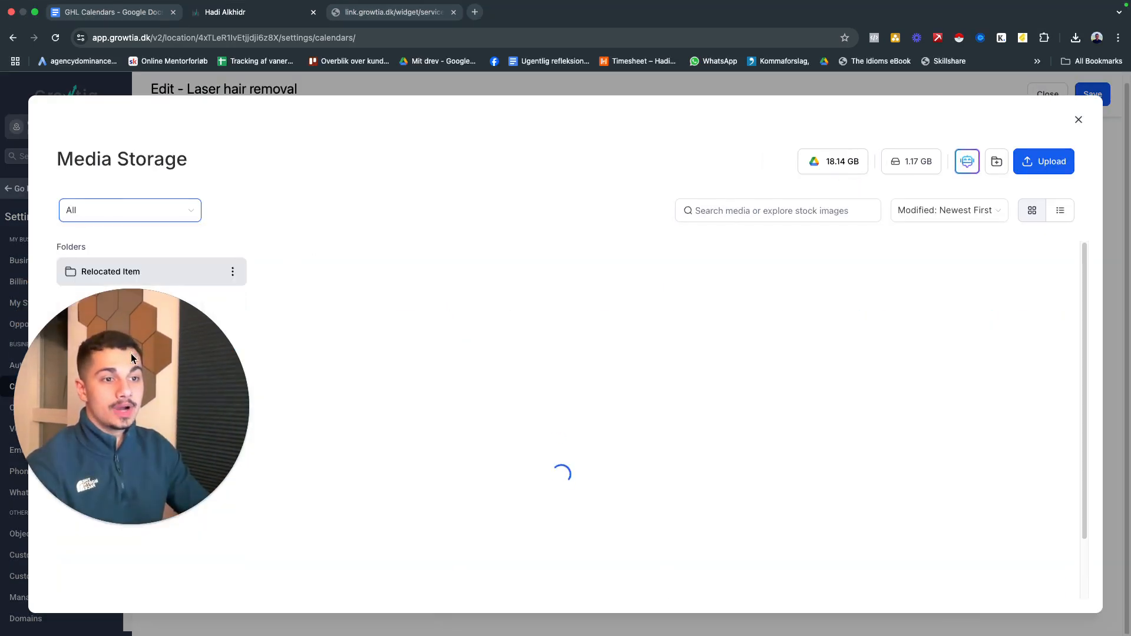
click(783, 211)
text(laser hair)
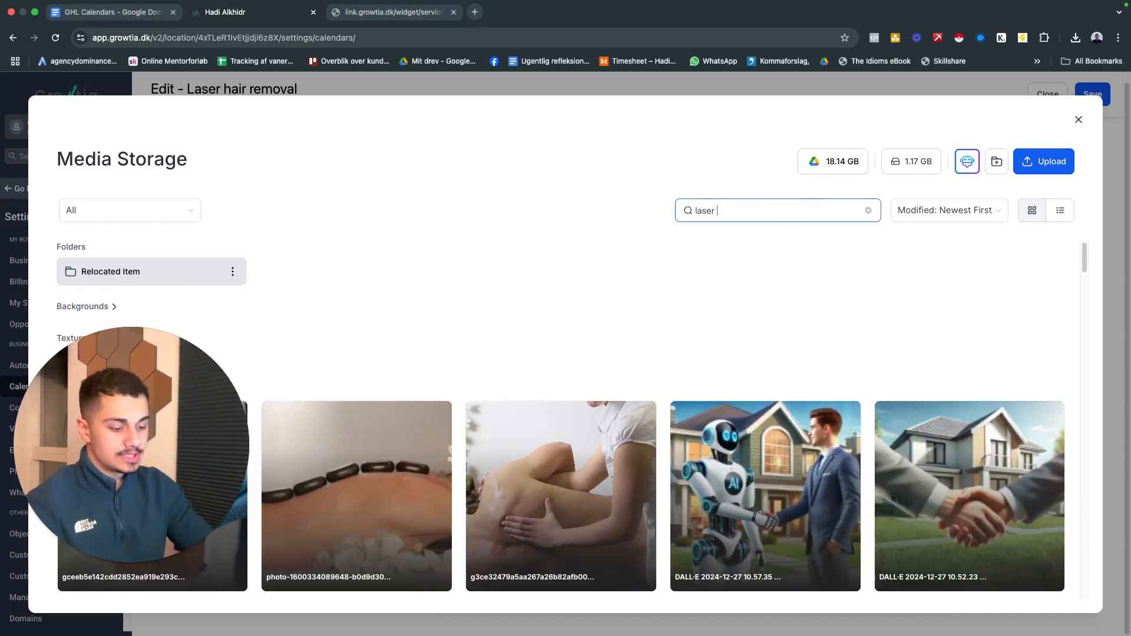
text( removal)
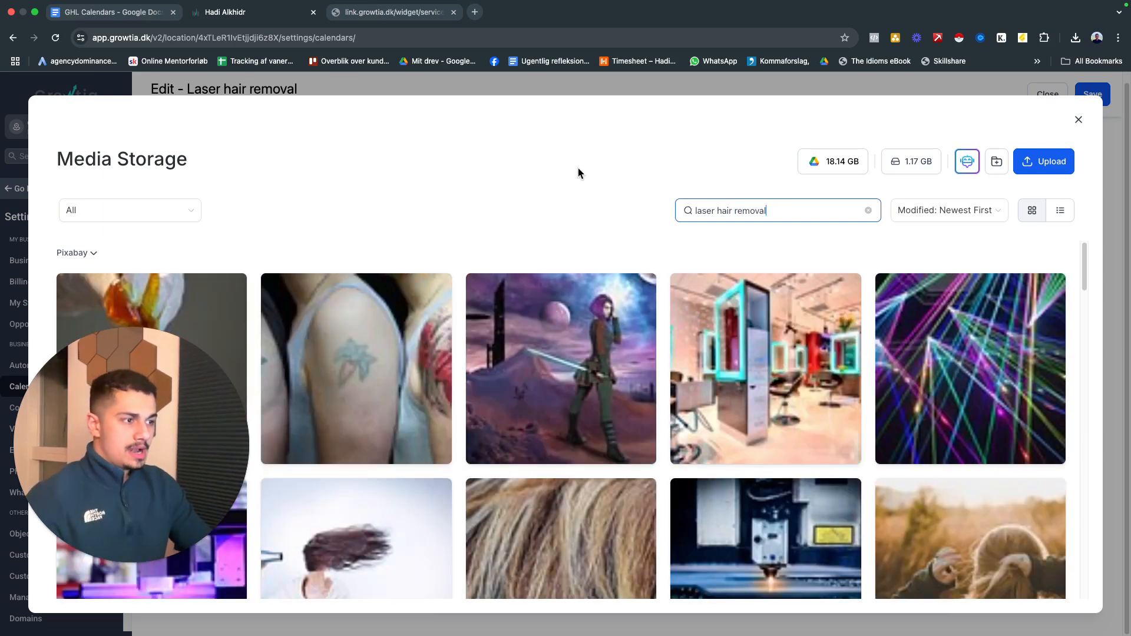
Search the media storage for "laser treatment" images
double_click(747, 210)
key(BackSpace)
key(BackSpace)
key(BackSpace)
key(BackSpace)
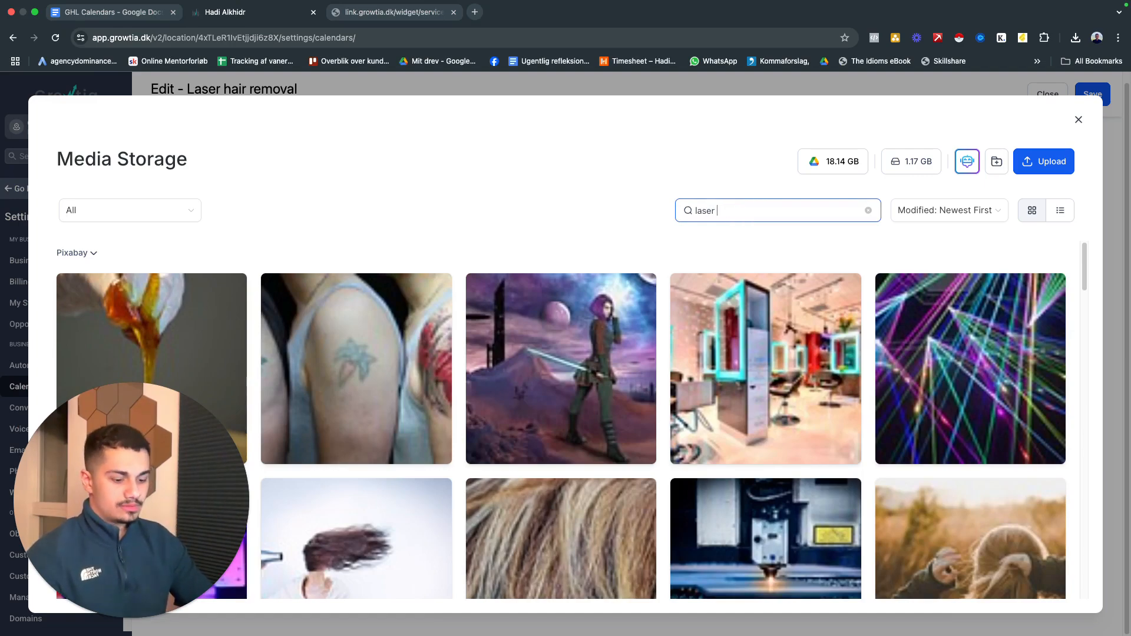
text(treatment)
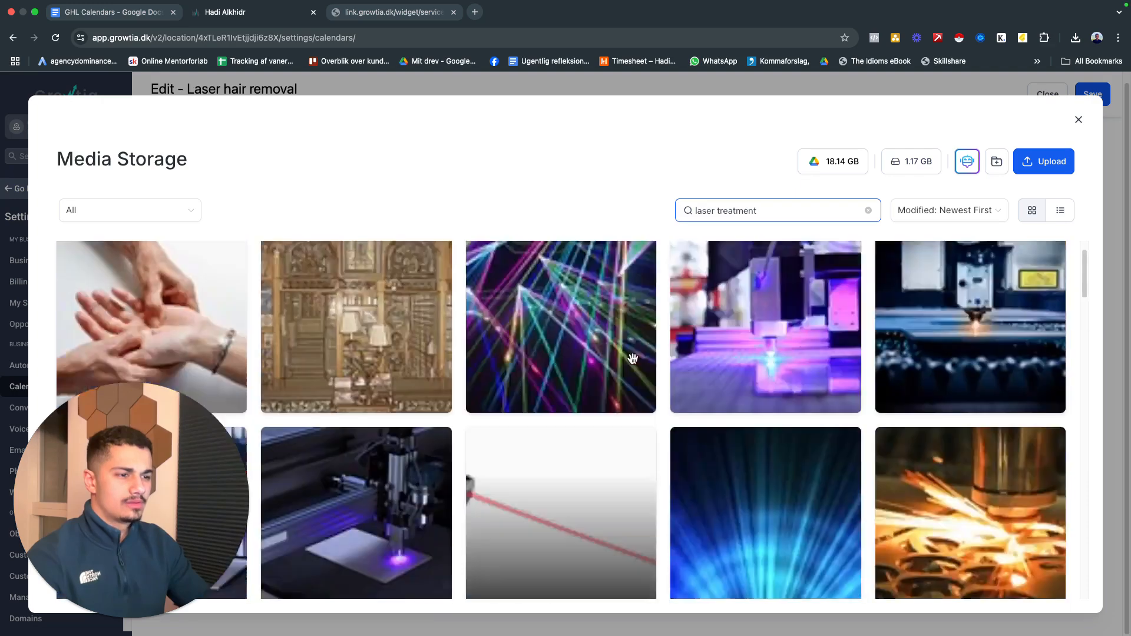
Search the media storage for "hair removal" and look through the images for a suitable cover
key(super+a)
text(hair )
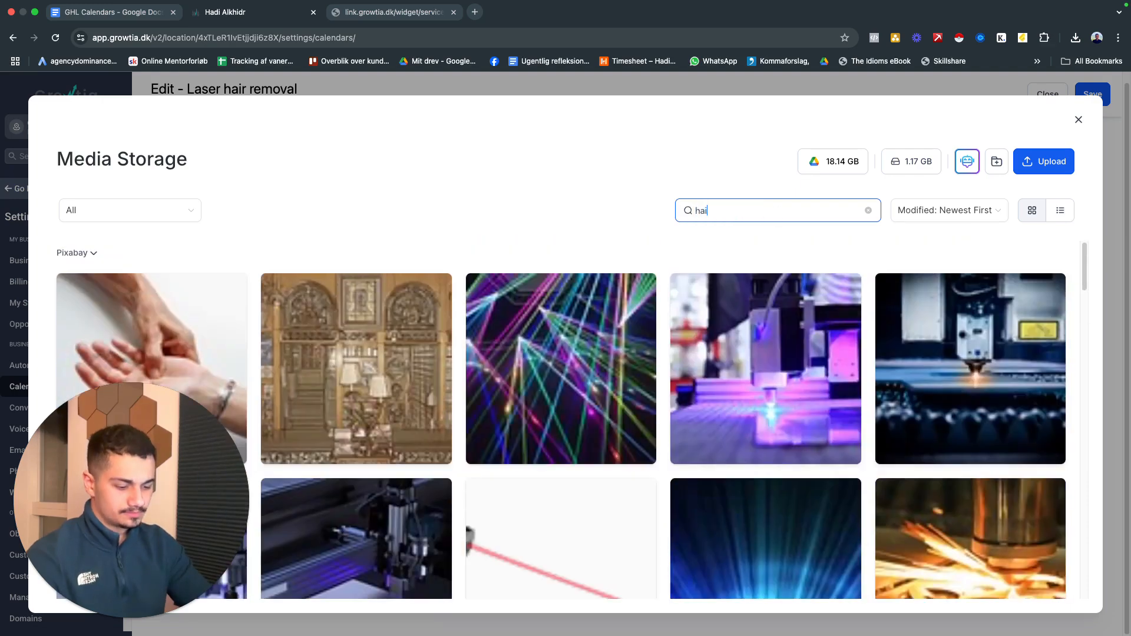
text(removal)
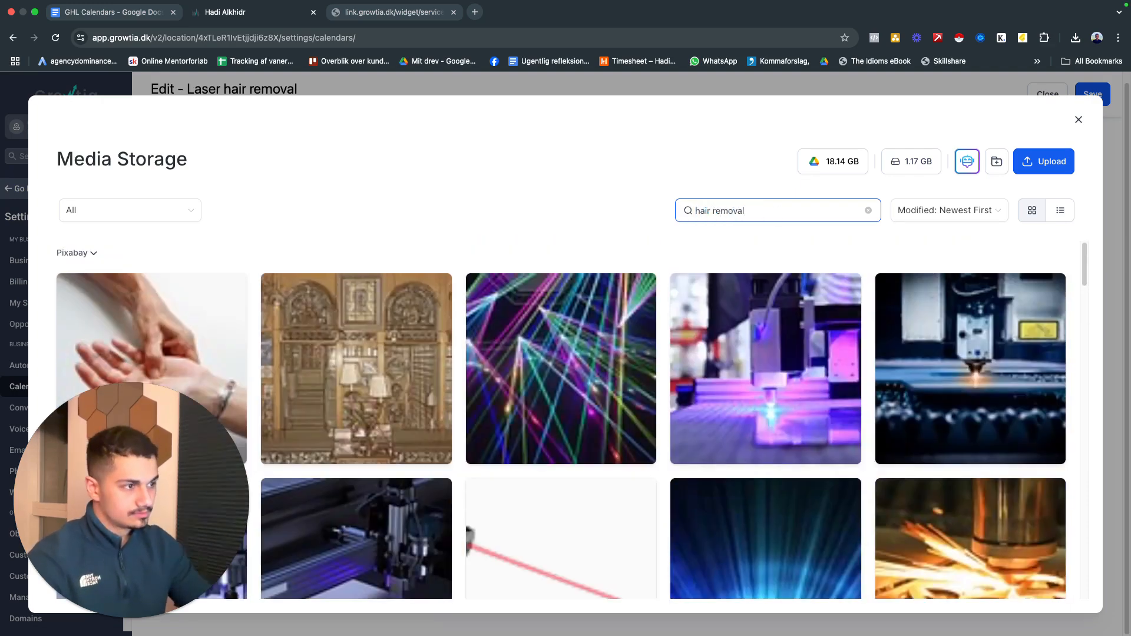
scroll(244, 409, down, 20)
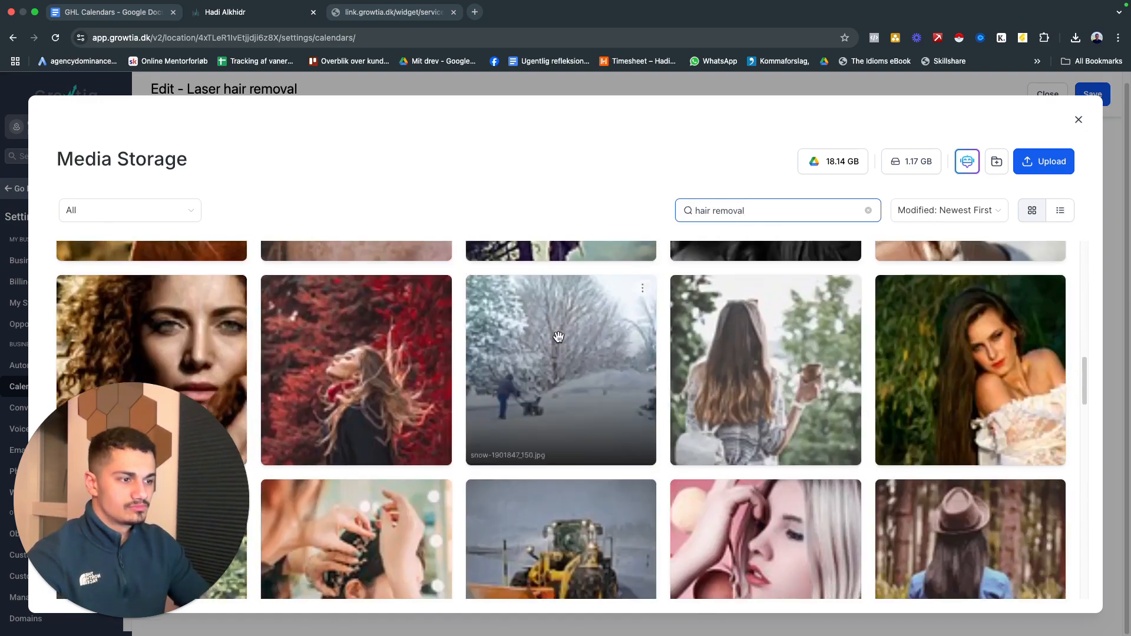
scroll(570, 337, down, 10)
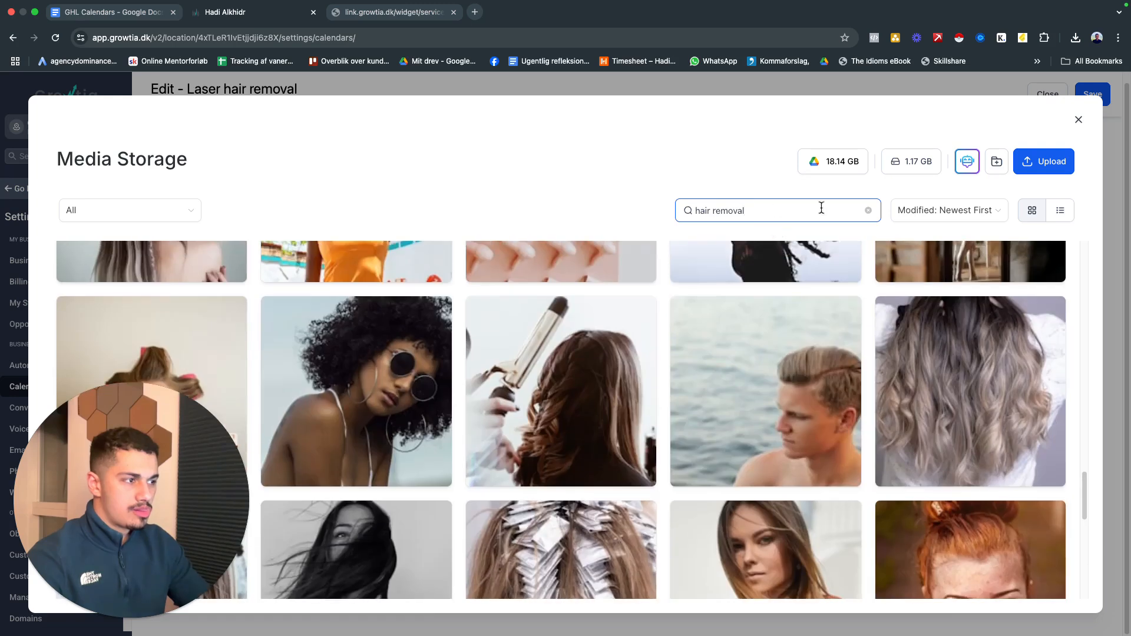
Search the media storage for "laser", refine the search, and set the white clinic treatment chair photo as the service cover image
click(825, 211)
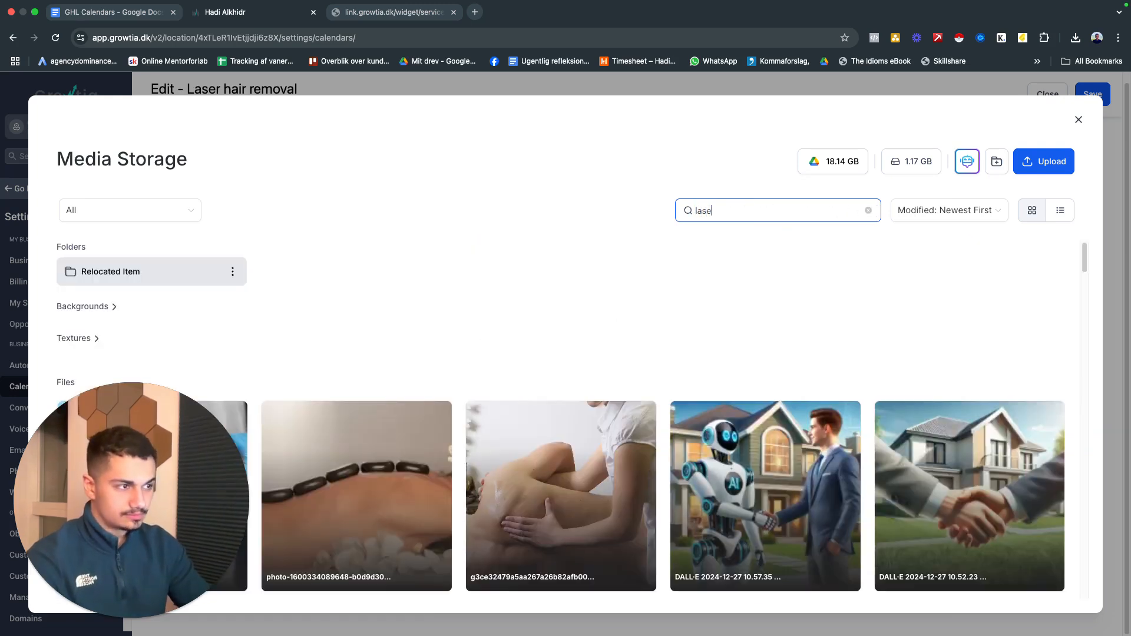
scroll(537, 406, down, 15)
scroll(536, 382, down, 5)
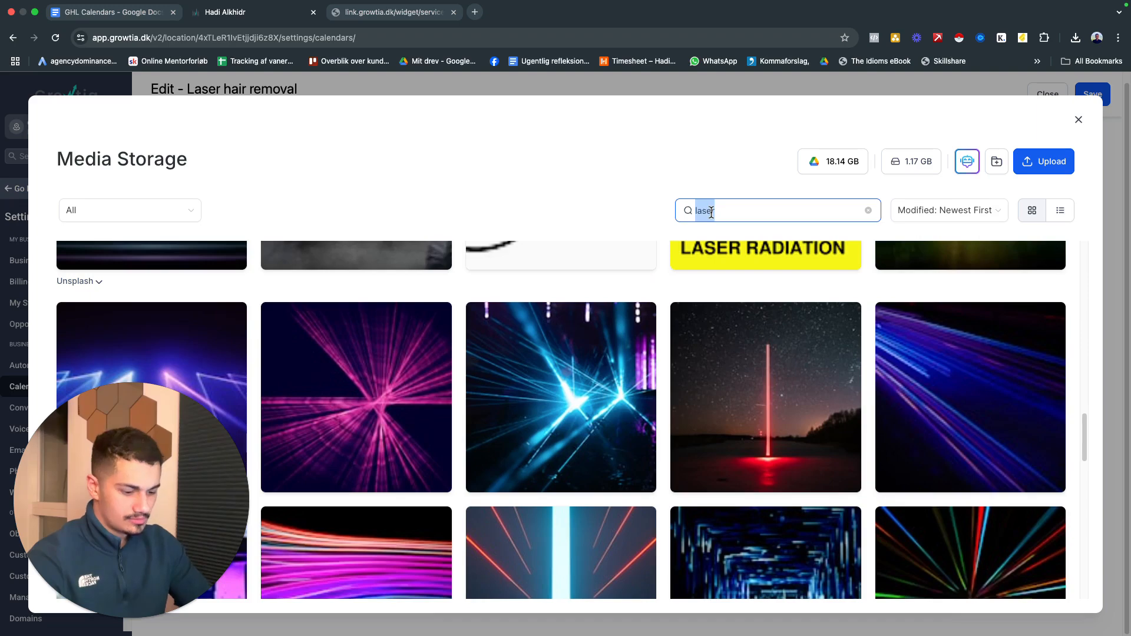
text(r removal)
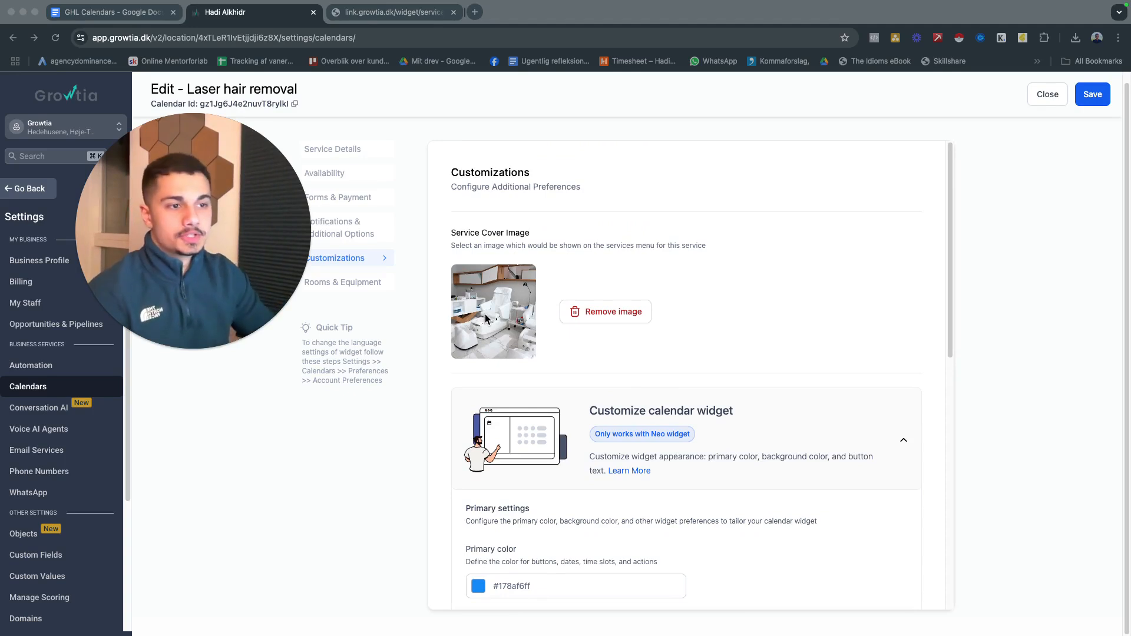
Examine the calendar widget customization options, including colors, button text and displayed calendar details, and open the primary color picker
scroll(510, 277, down, 1)
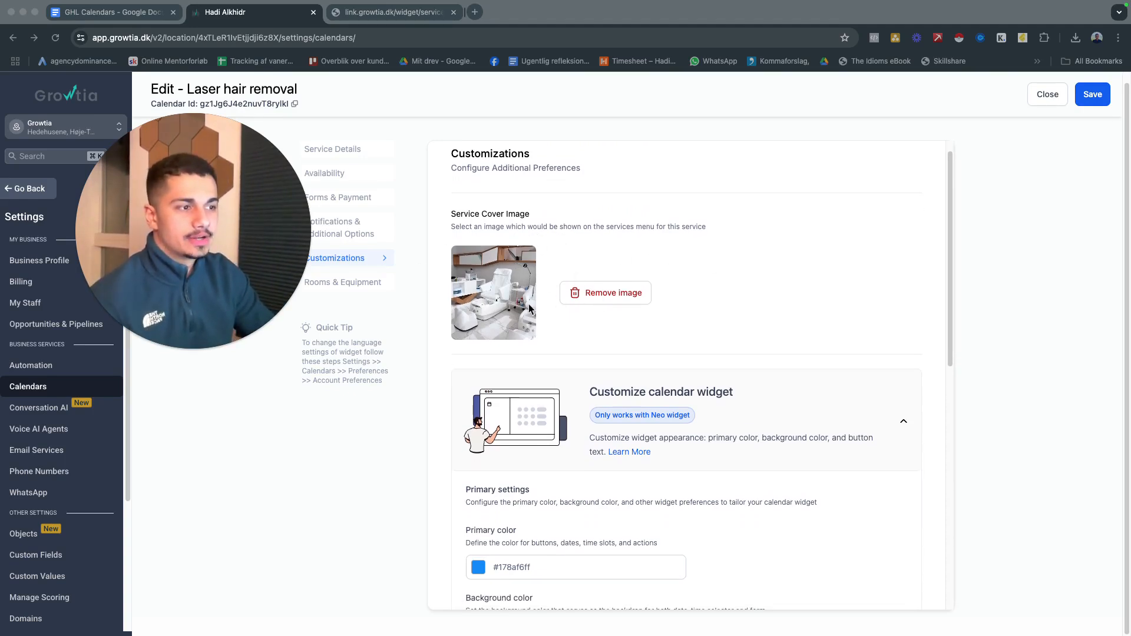
scroll(551, 295, down, 3)
scroll(607, 268, up, 3)
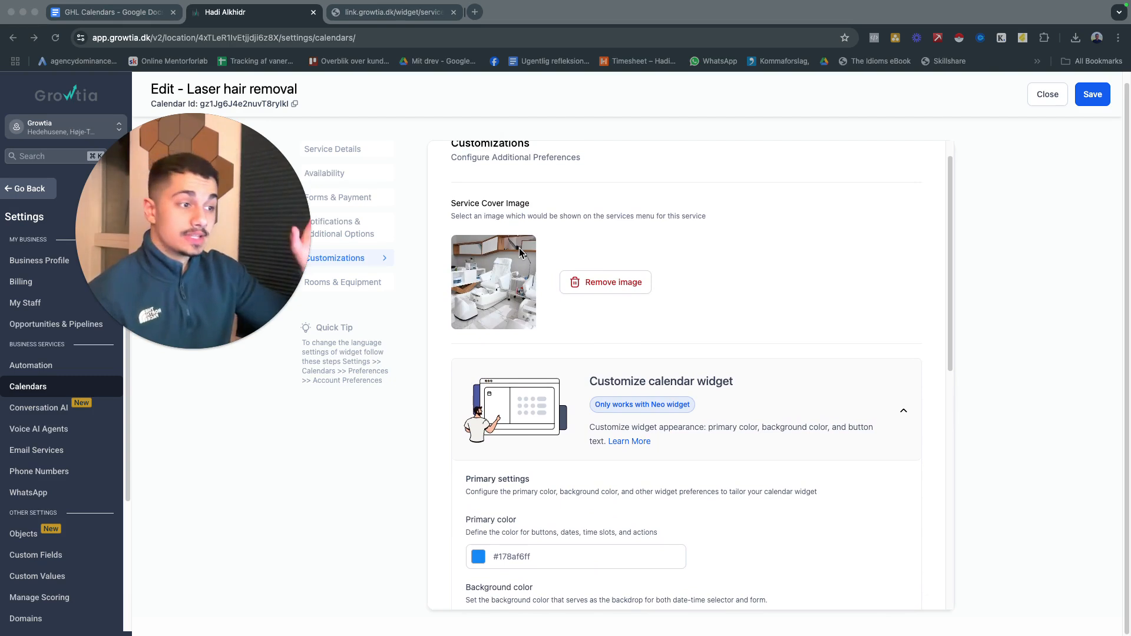
scroll(530, 259, down, 3)
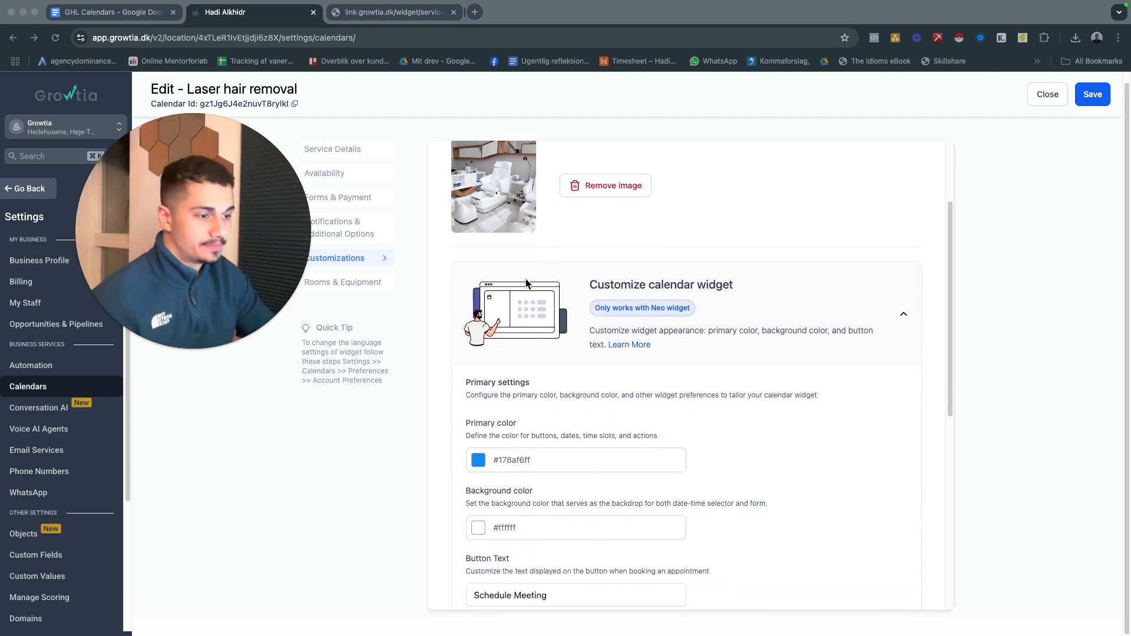
scroll(566, 288, down, 6)
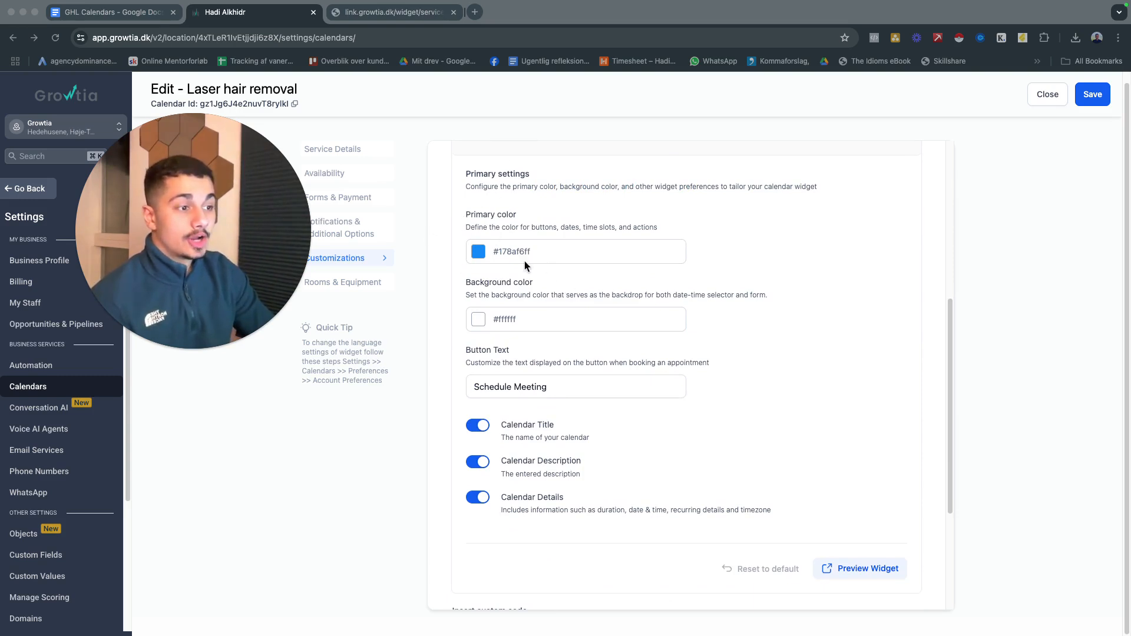
scroll(516, 262, up, 1)
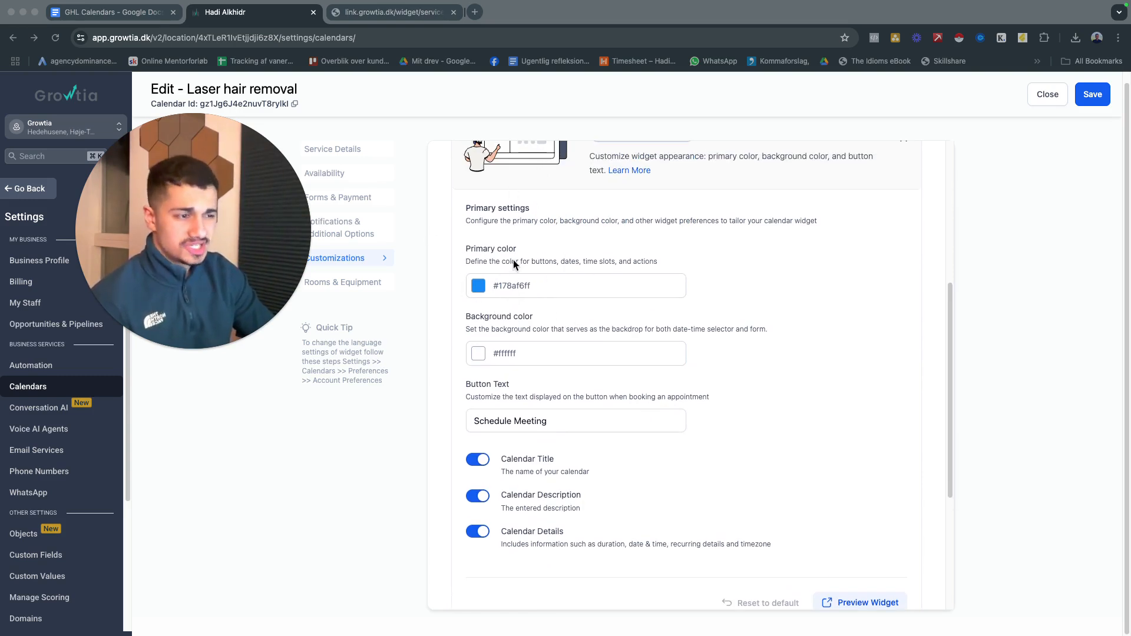
scroll(471, 282, down, 3)
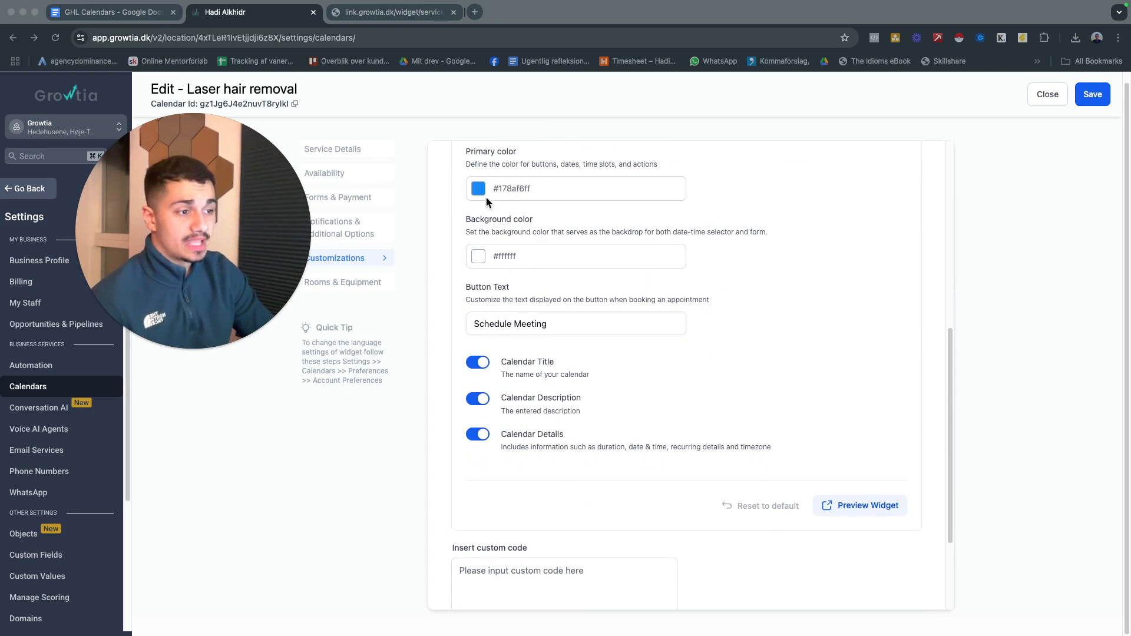
click(479, 188)
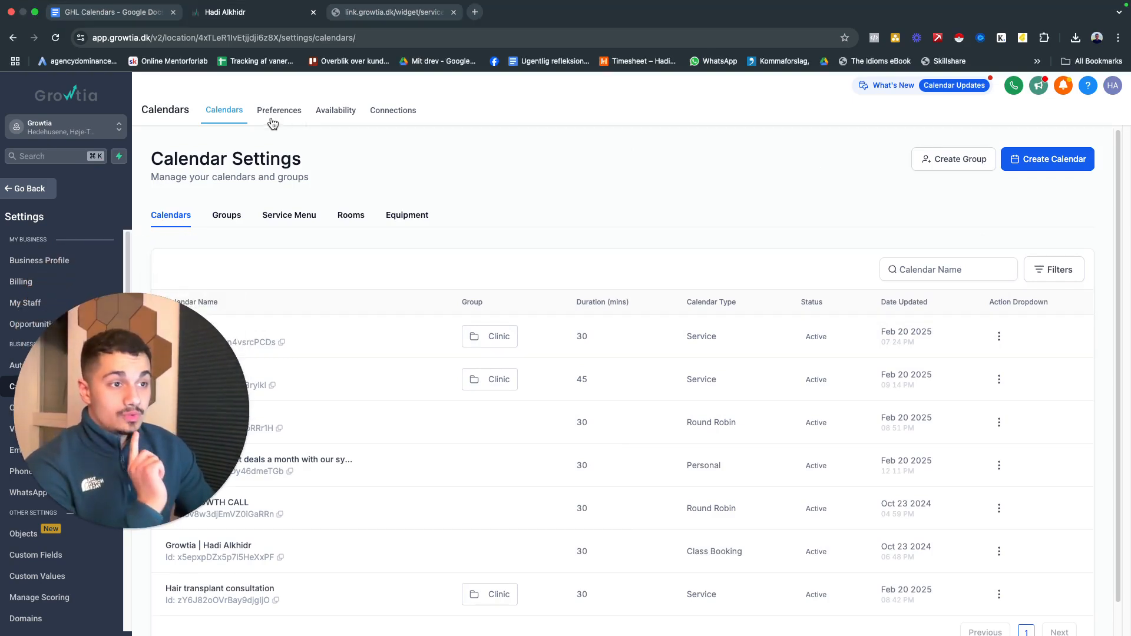
Open the calendar preferences and review the services options and the widget's language, time format and week start settings
click(280, 111)
drag(150, 445, 110, 158)
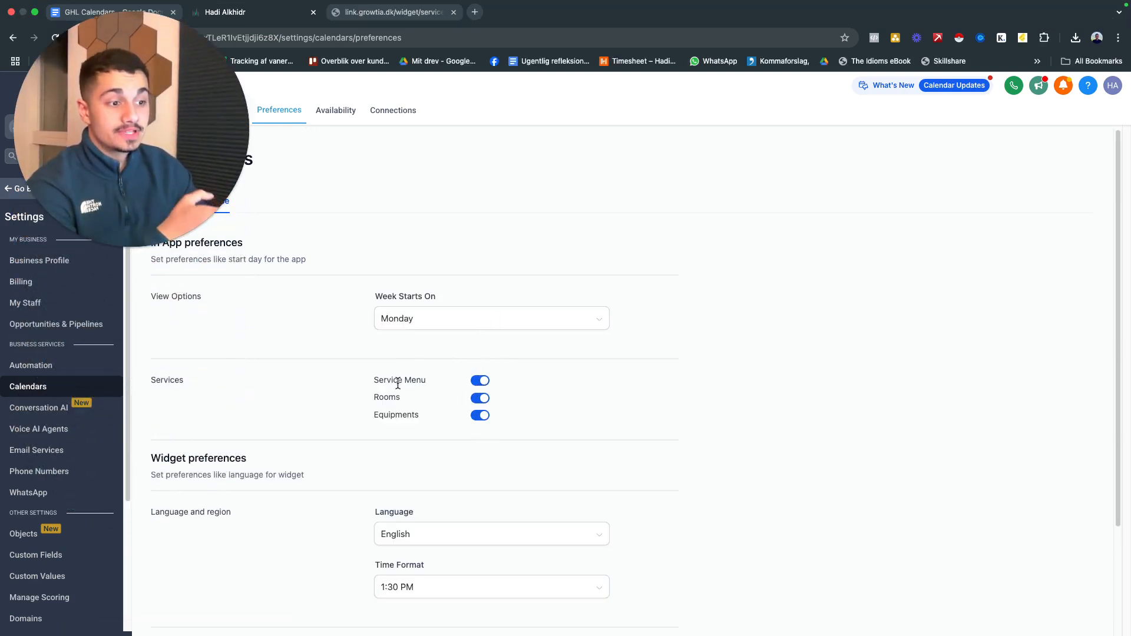
scroll(474, 418, down, 3)
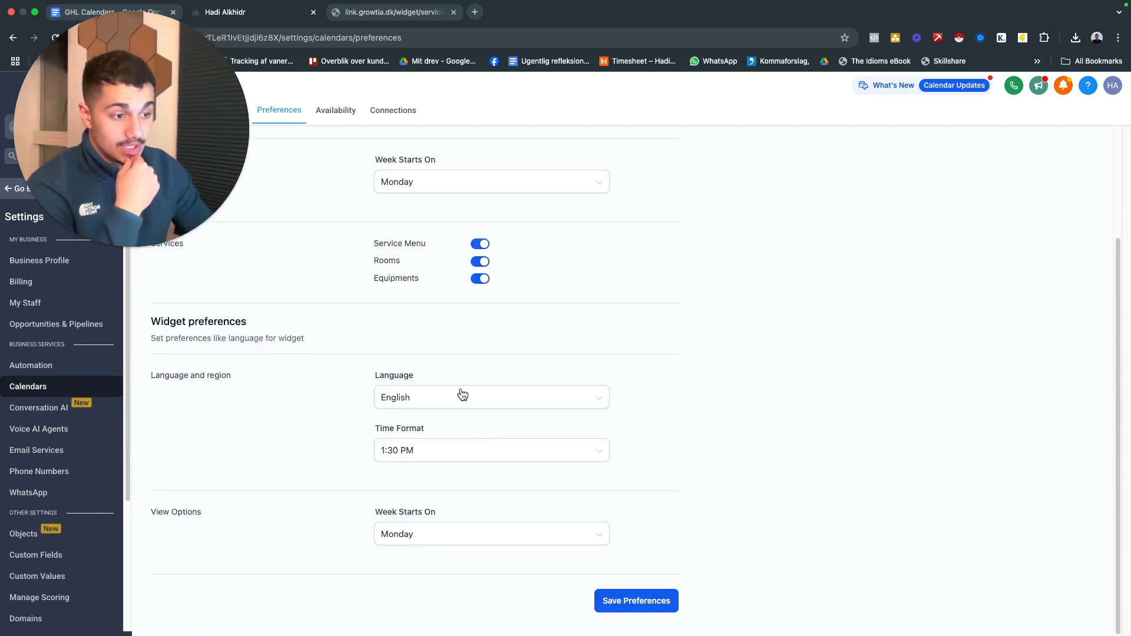
Open the Labs settings and look through the feature toggles, including the timezone update for calendar appointments
scroll(423, 306, up, 3)
drag(130, 103, 130, 245)
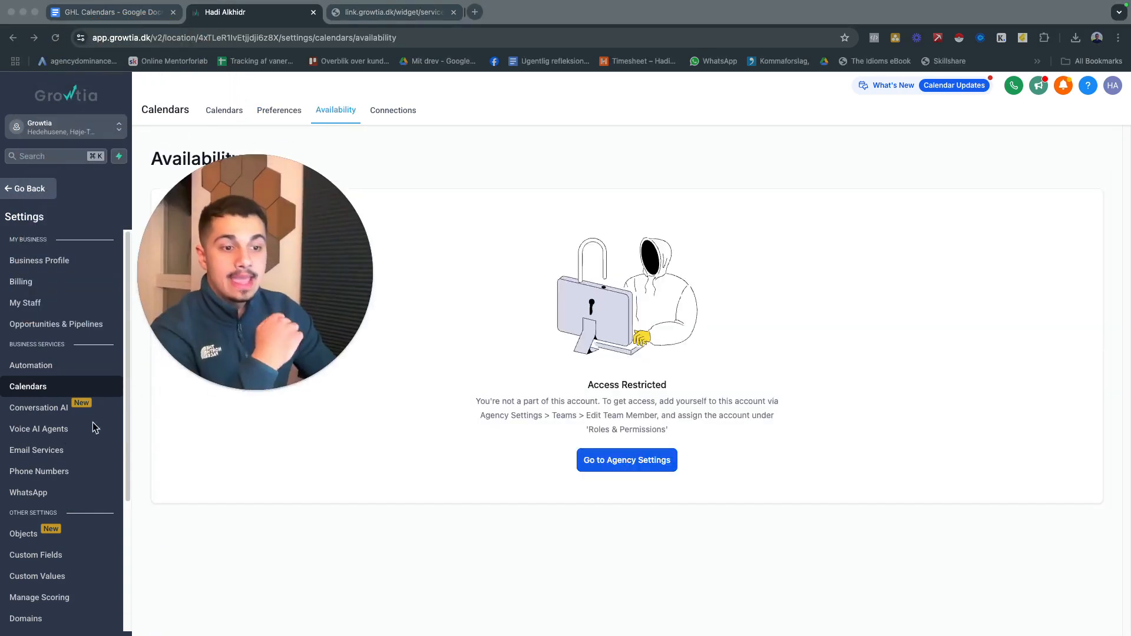
scroll(52, 504, down, 5)
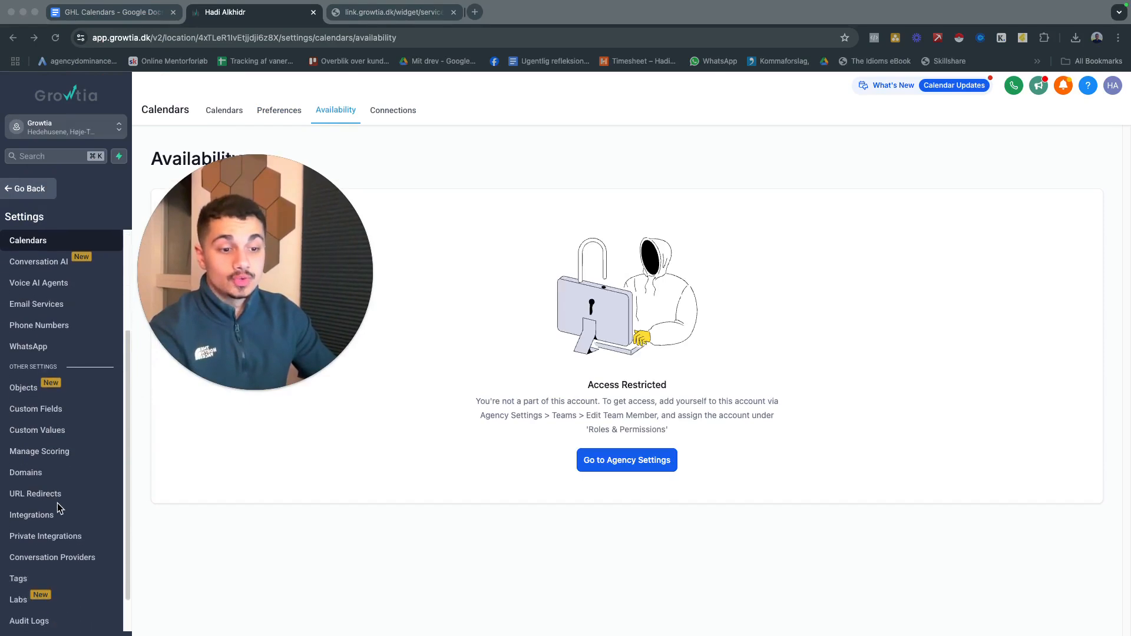
click(18, 557)
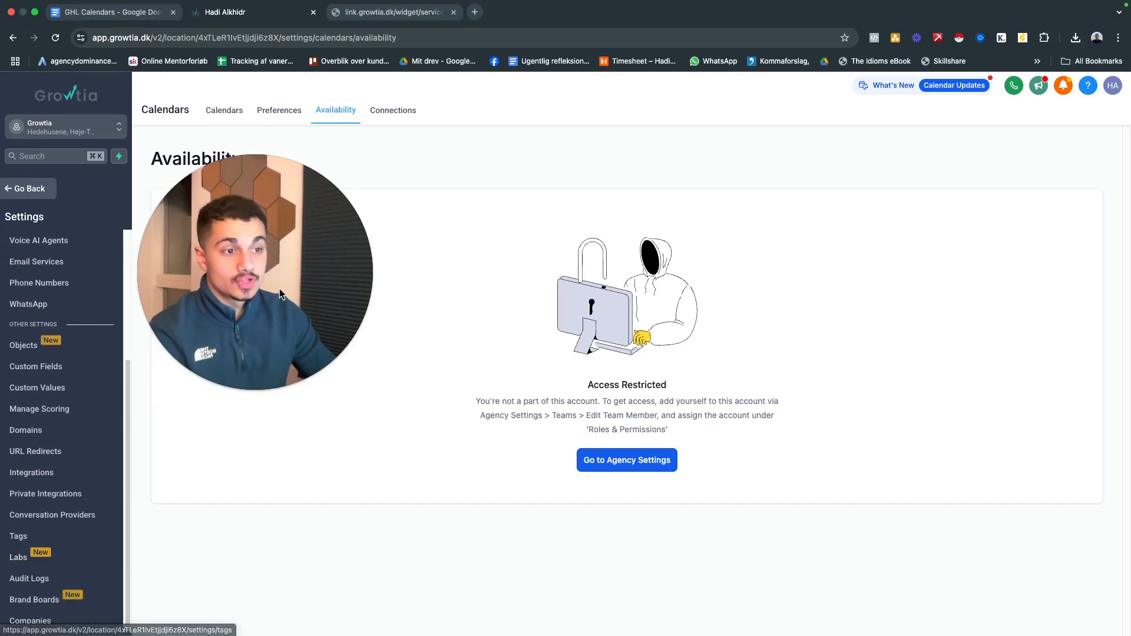
drag(331, 253, 224, 283)
scroll(711, 354, down, 2)
scroll(712, 353, down, 5)
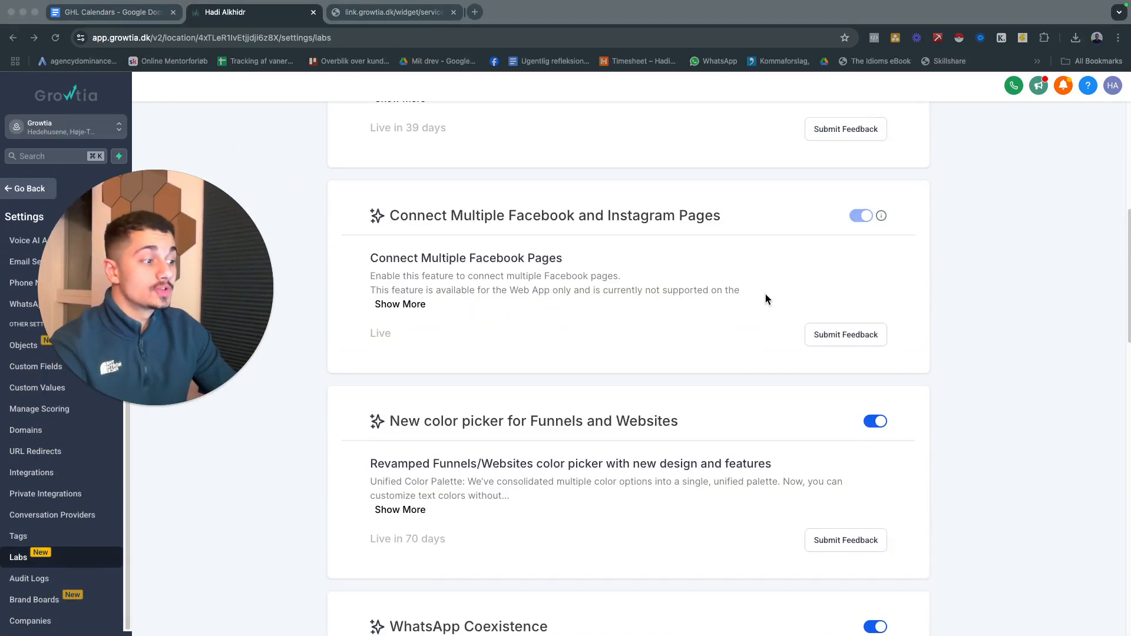
scroll(830, 229, up, 3)
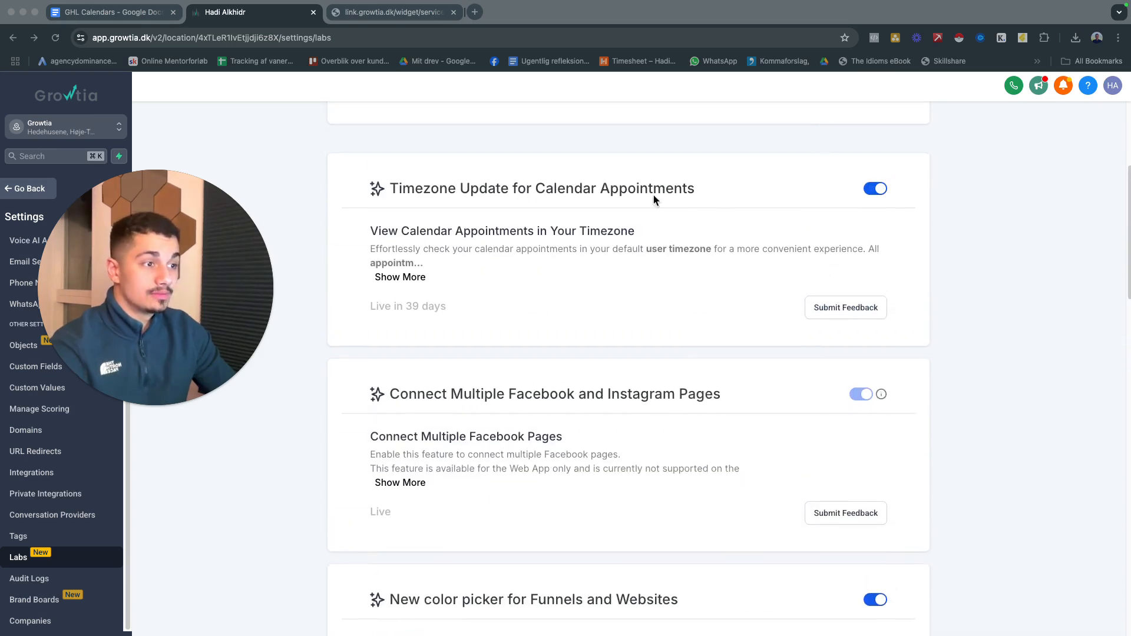
scroll(678, 231, down, 1)
scroll(729, 238, up, 4)
scroll(762, 326, down, 8)
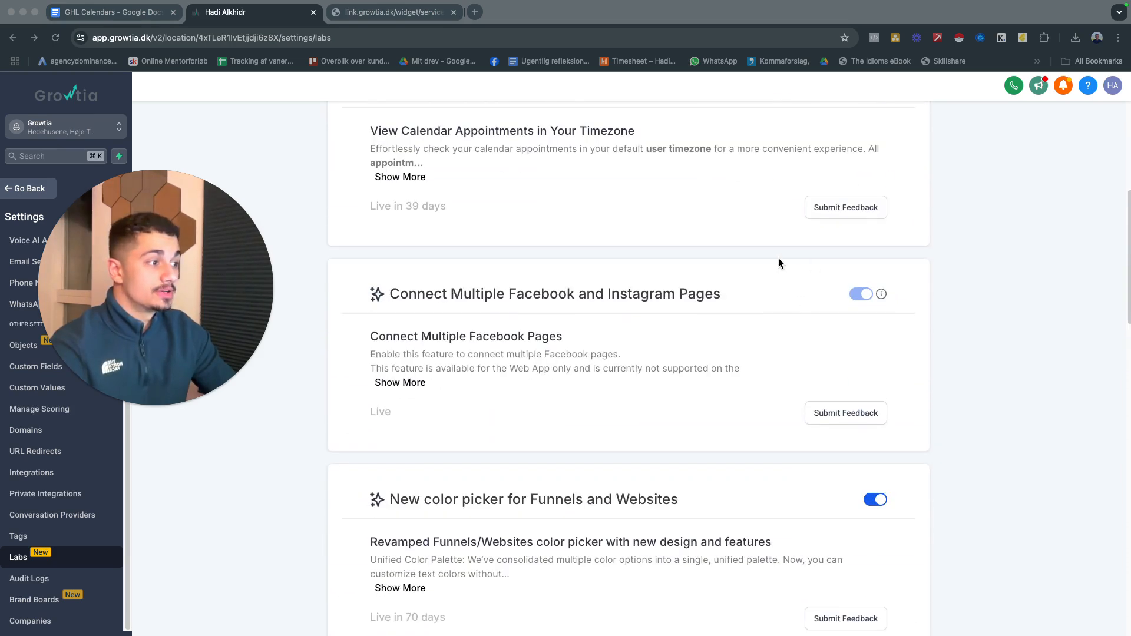
scroll(796, 292, down, 18)
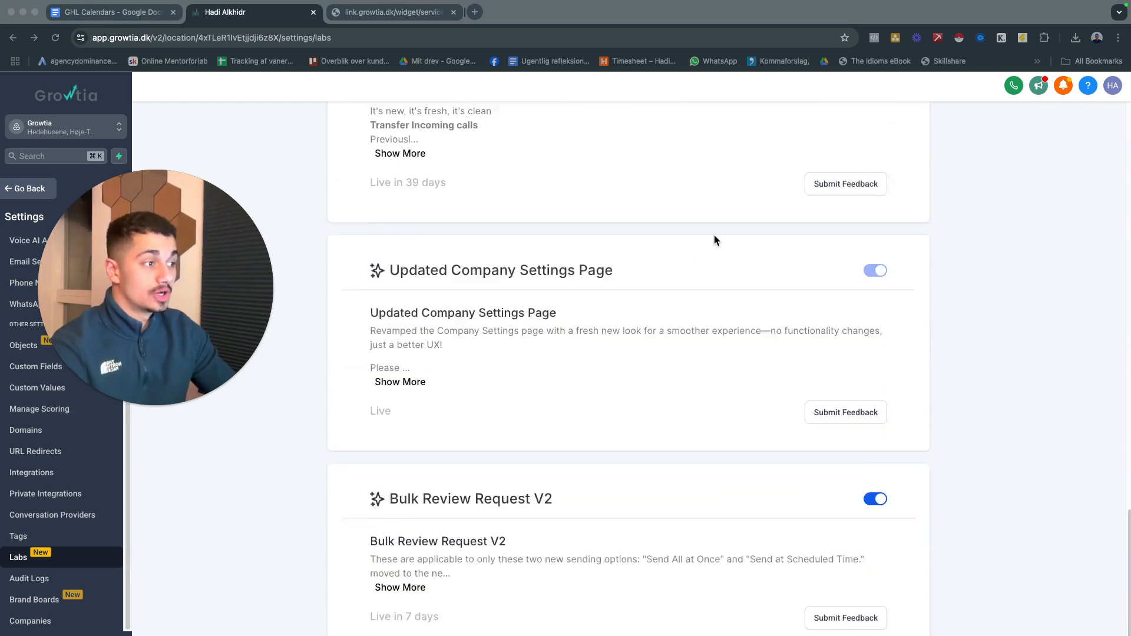
scroll(592, 342, up, 20)
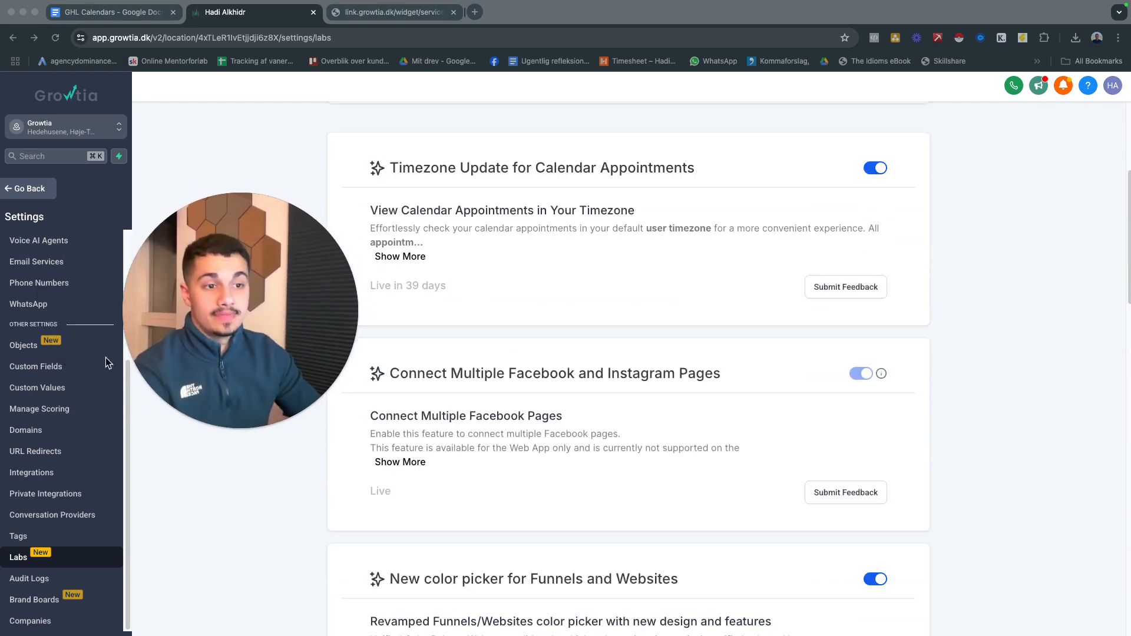
Reopen the calendar preferences and review the services options and widget preferences
scroll(60, 312, up, 4)
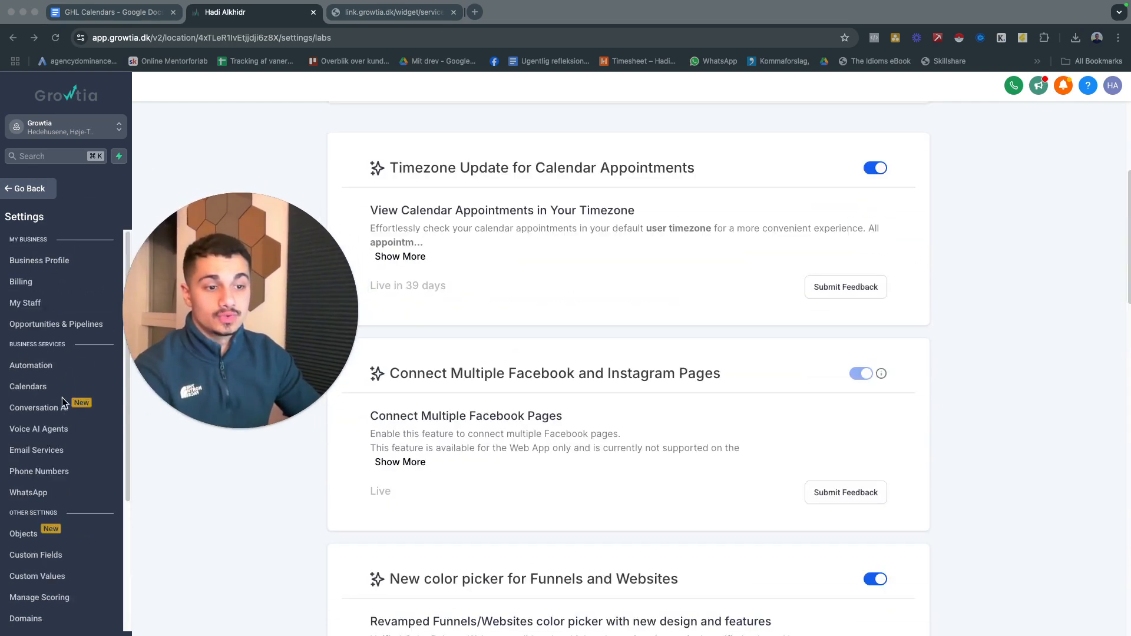
click(45, 389)
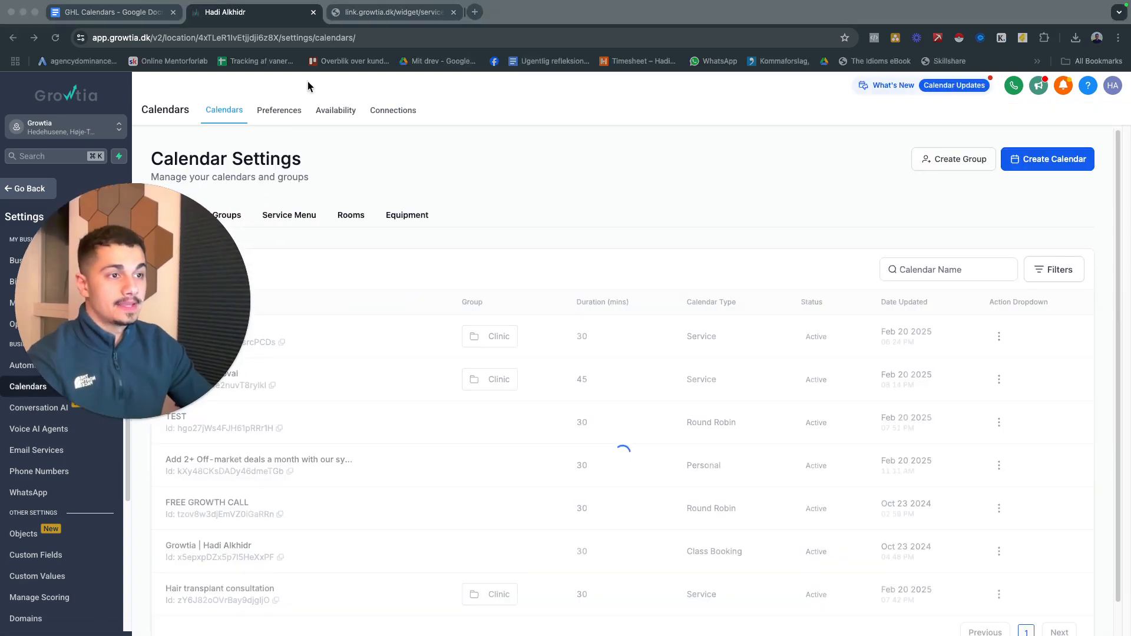
click(269, 117)
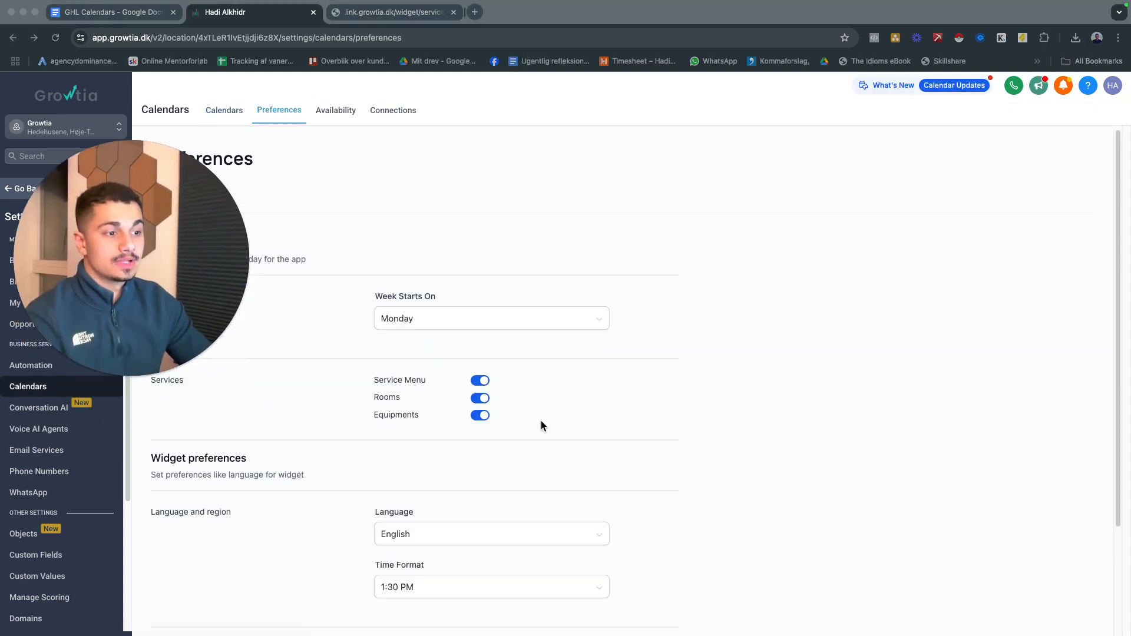
scroll(508, 439, down, 3)
click(180, 171)
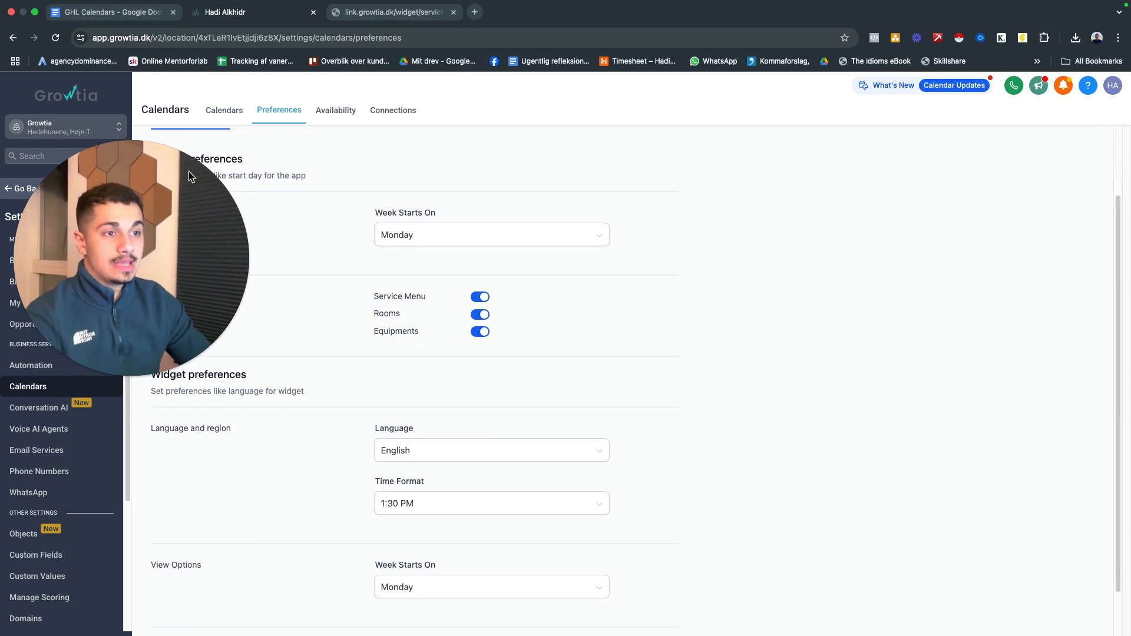
Return to the calendar list and look over the existing calendars with their groups, durations and types
click(228, 105)
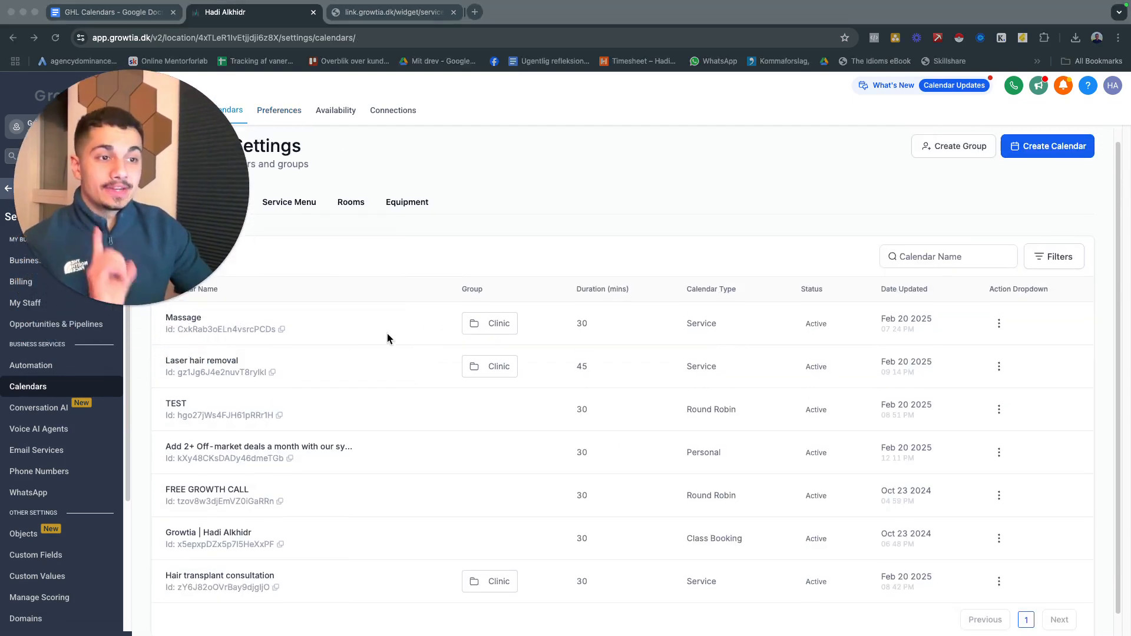
scroll(353, 571, down, 2)
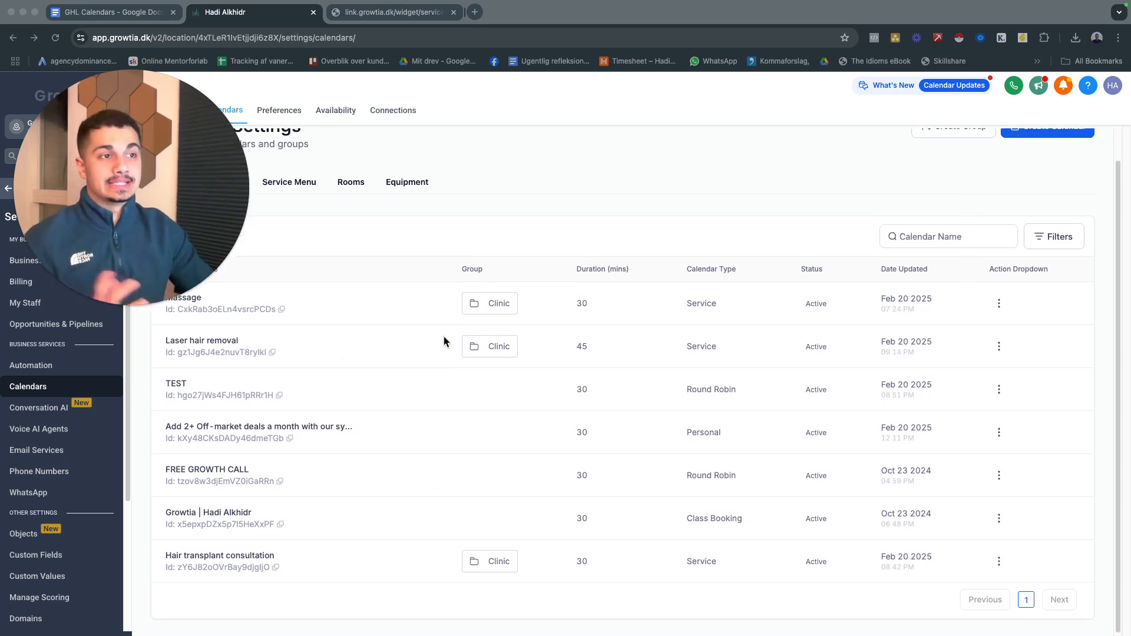
scroll(412, 329, up, 3)
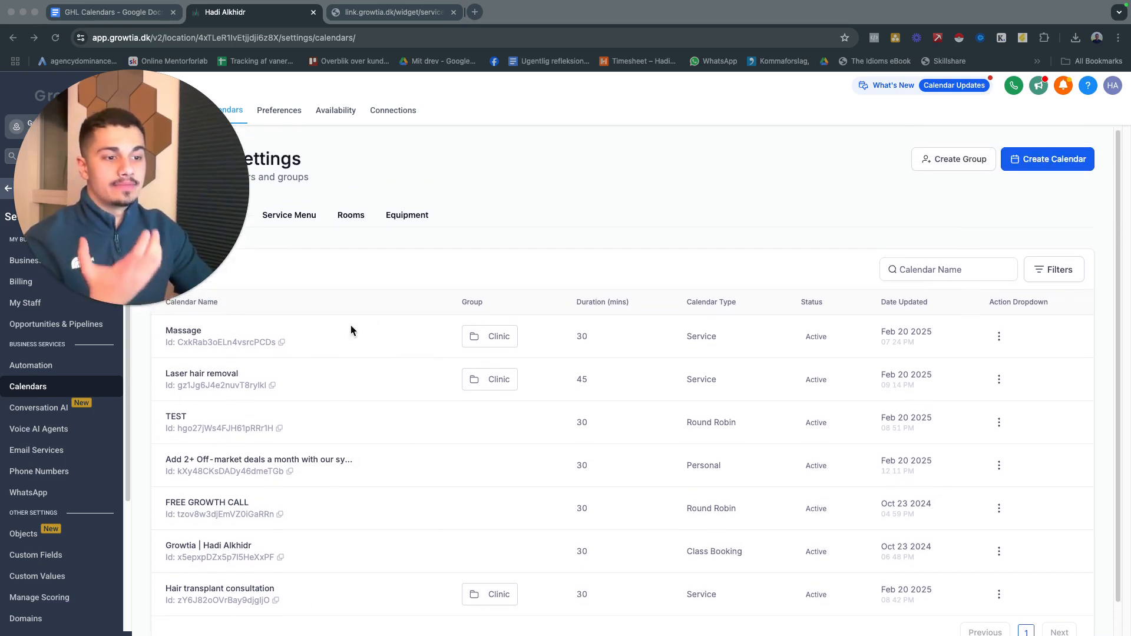
scroll(321, 365, down, 1)
scroll(330, 477, down, 1)
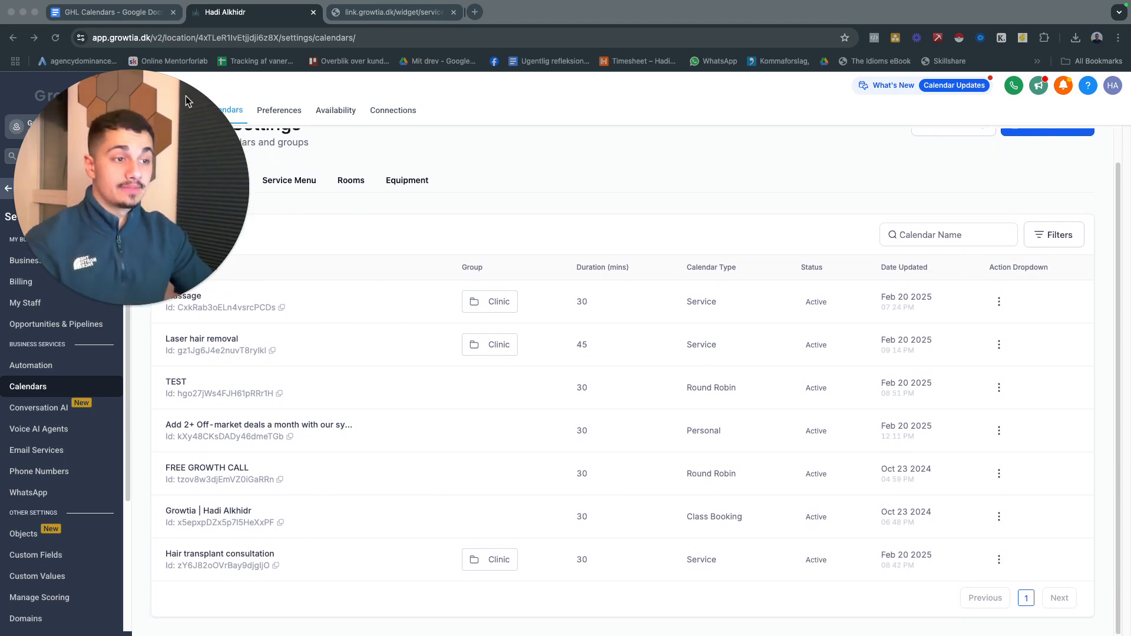
drag(145, 158, 144, 301)
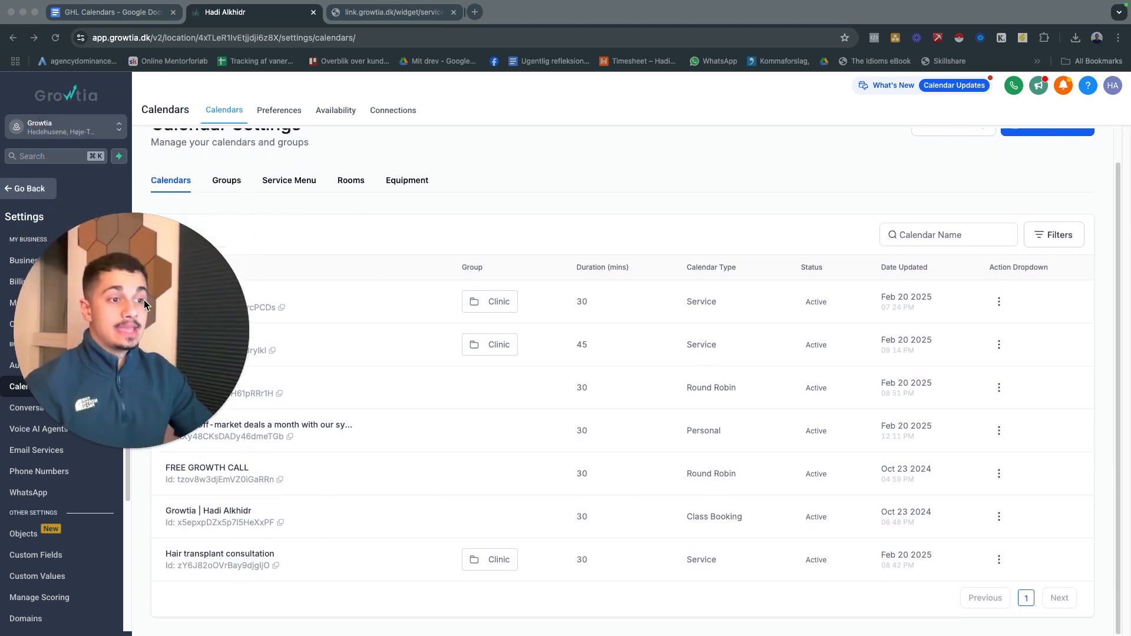
Create a new calendar group named TEST GROUP
click(229, 184)
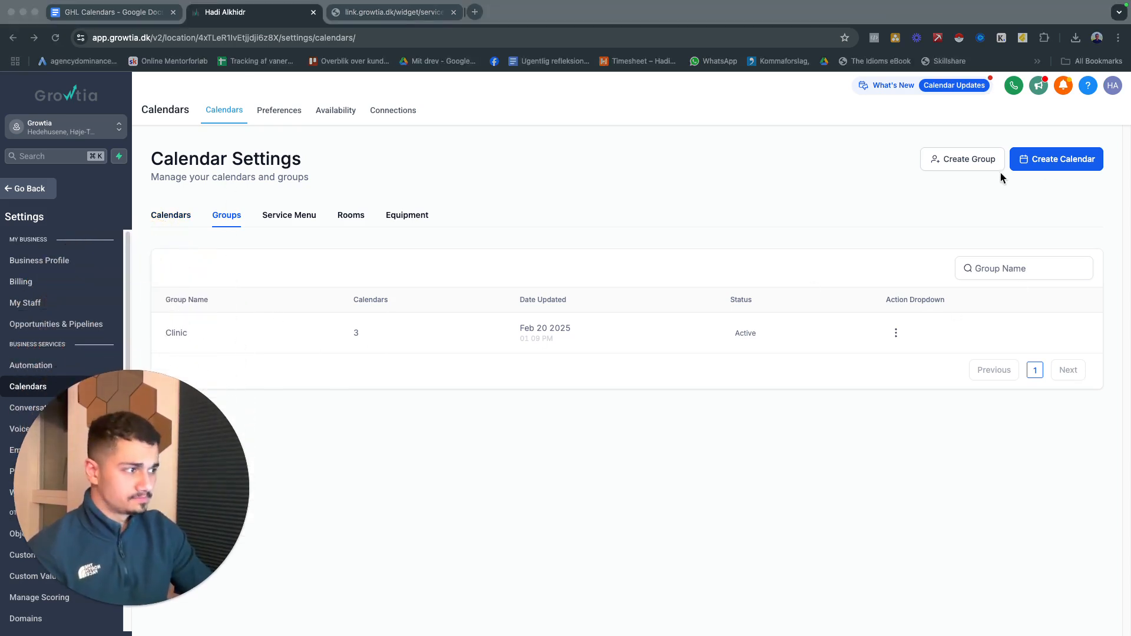
click(1040, 162)
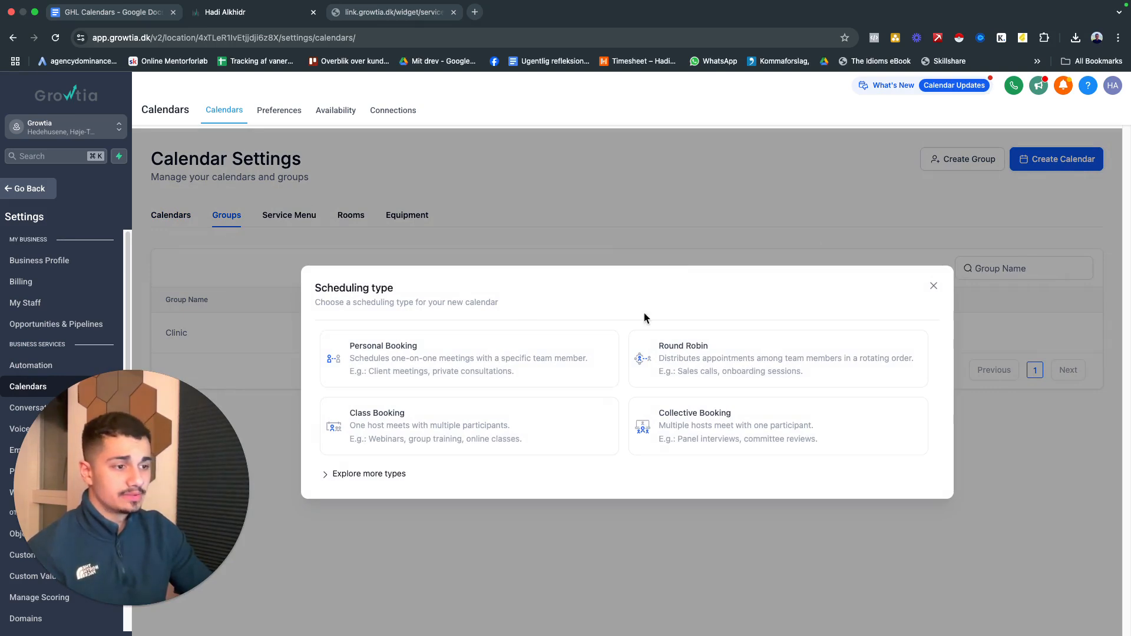
click(931, 287)
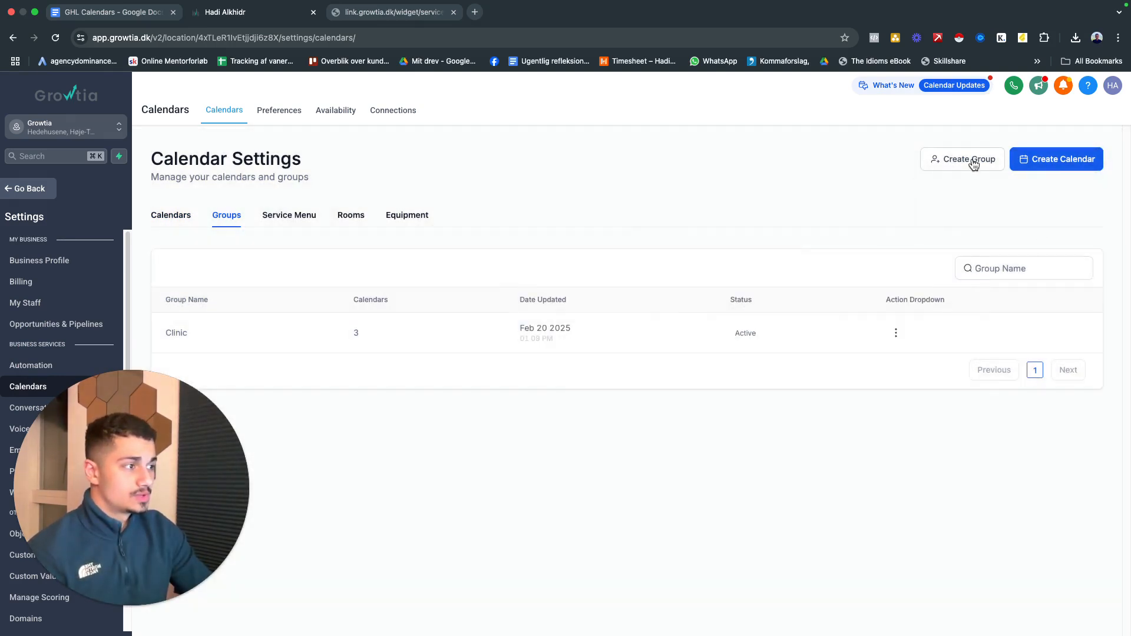
click(973, 164)
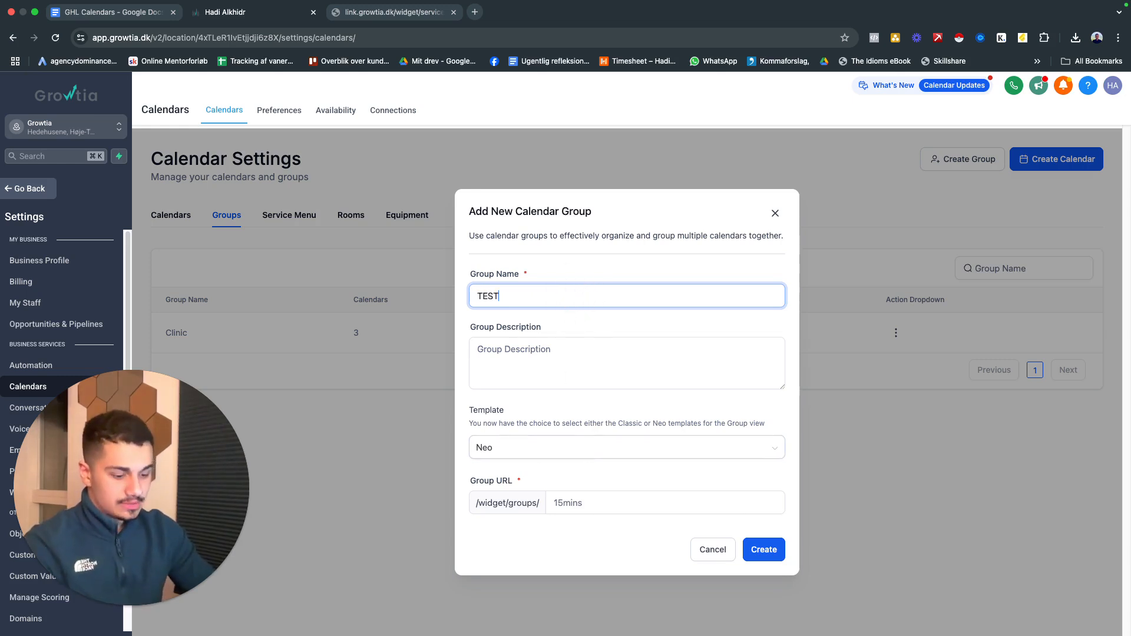
key(Tab)
click(763, 547)
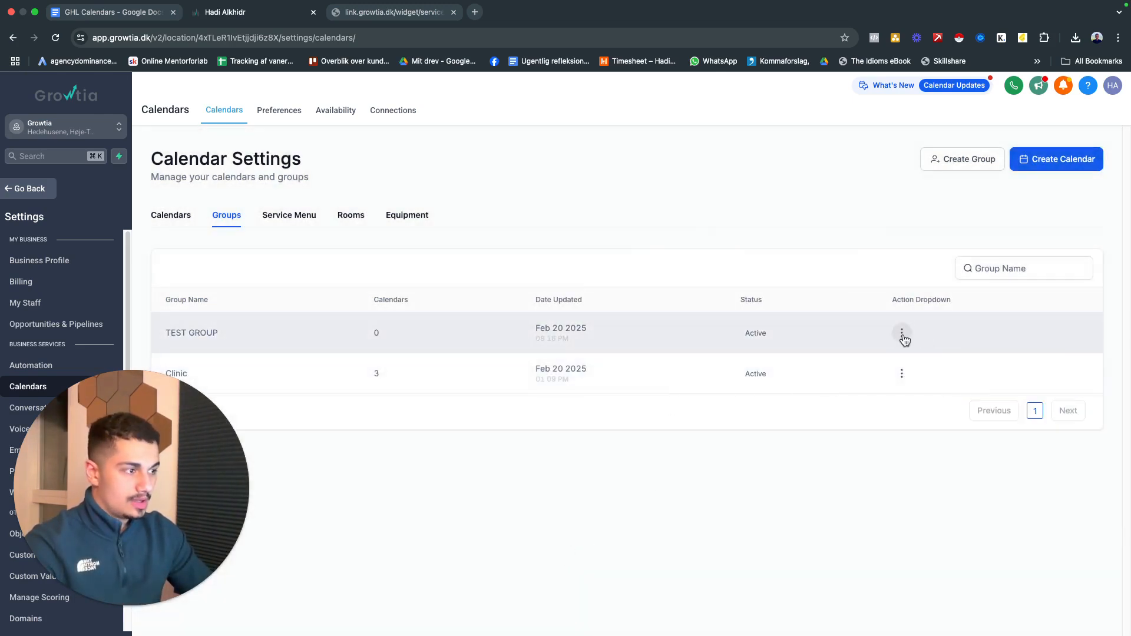
Compare the list of calendar groups with the list of individual calendars
click(183, 222)
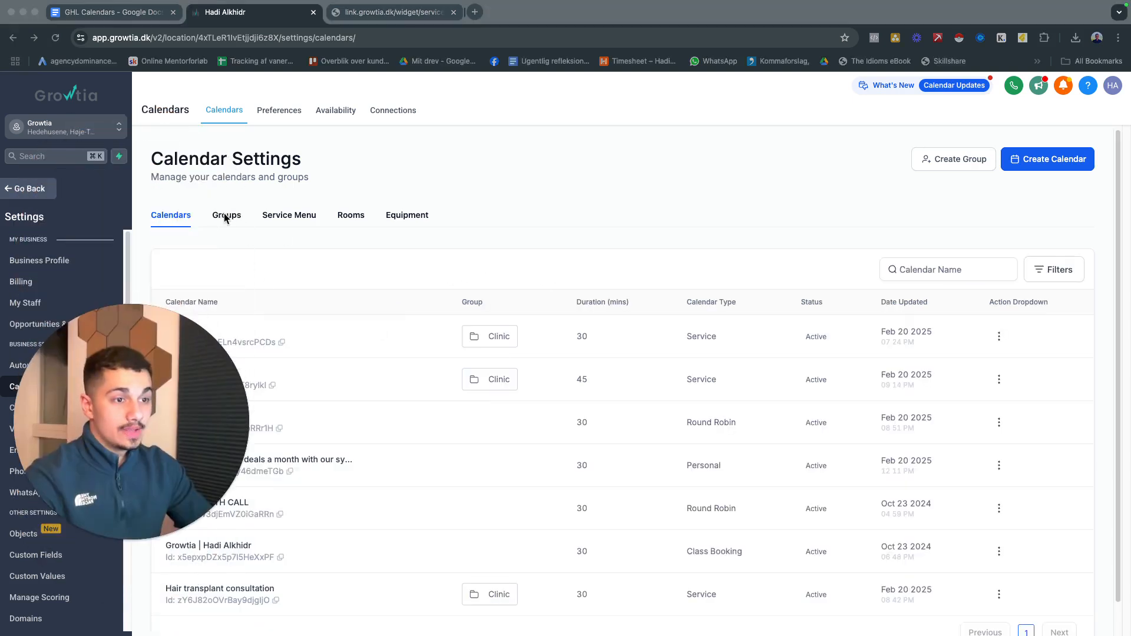
click(226, 217)
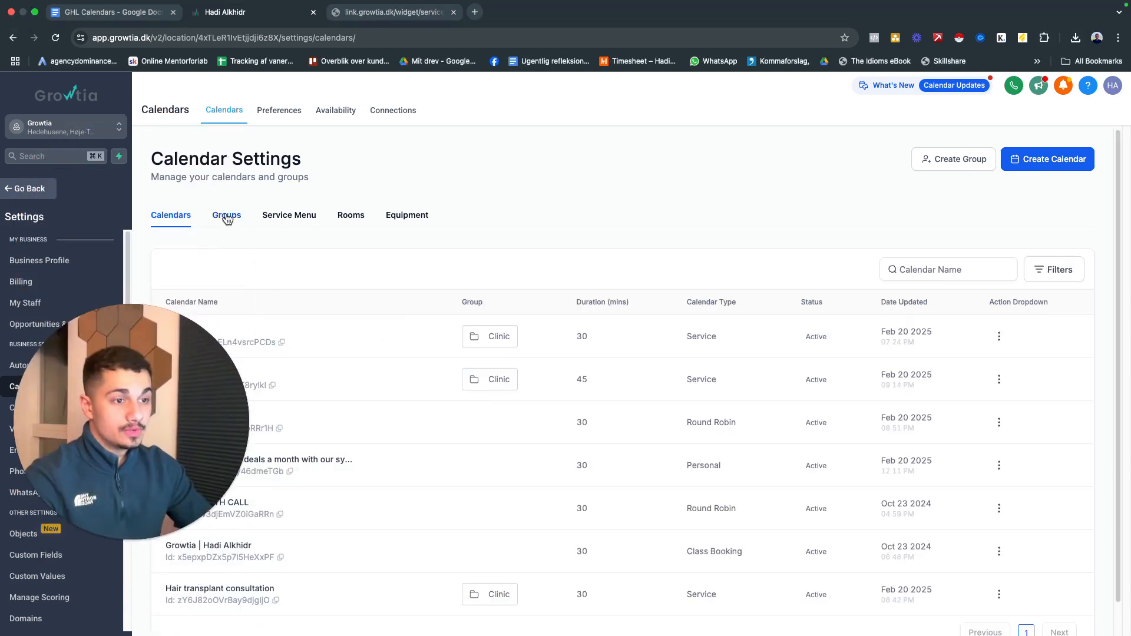
click(179, 222)
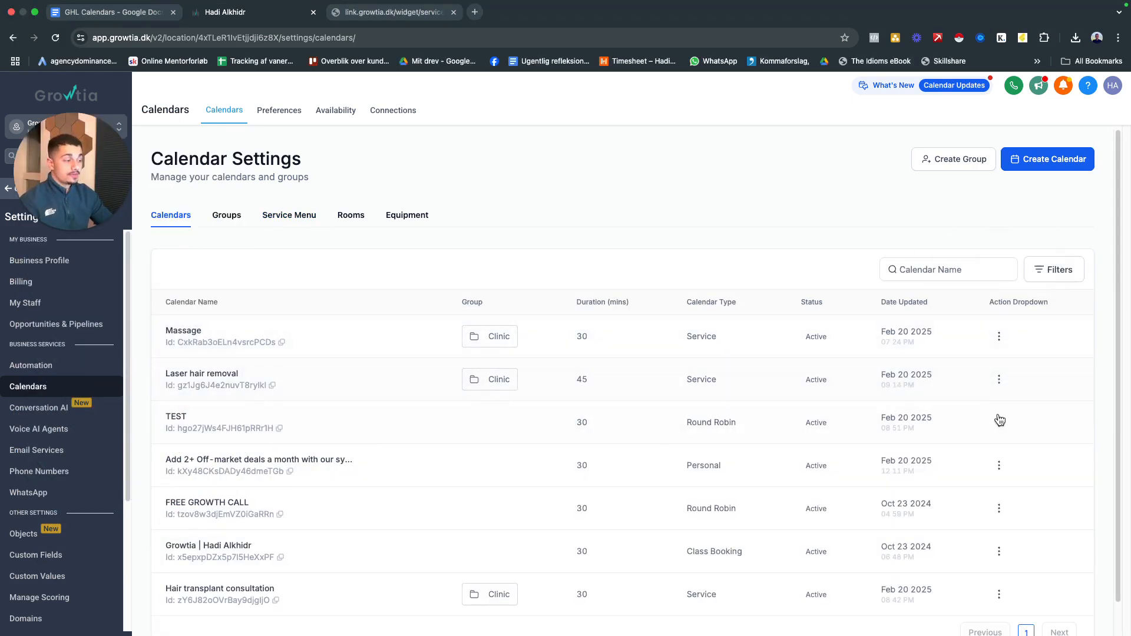
Open the Laser hair removal calendar for editing and check the groups available for it in the service details
click(1000, 374)
click(1000, 237)
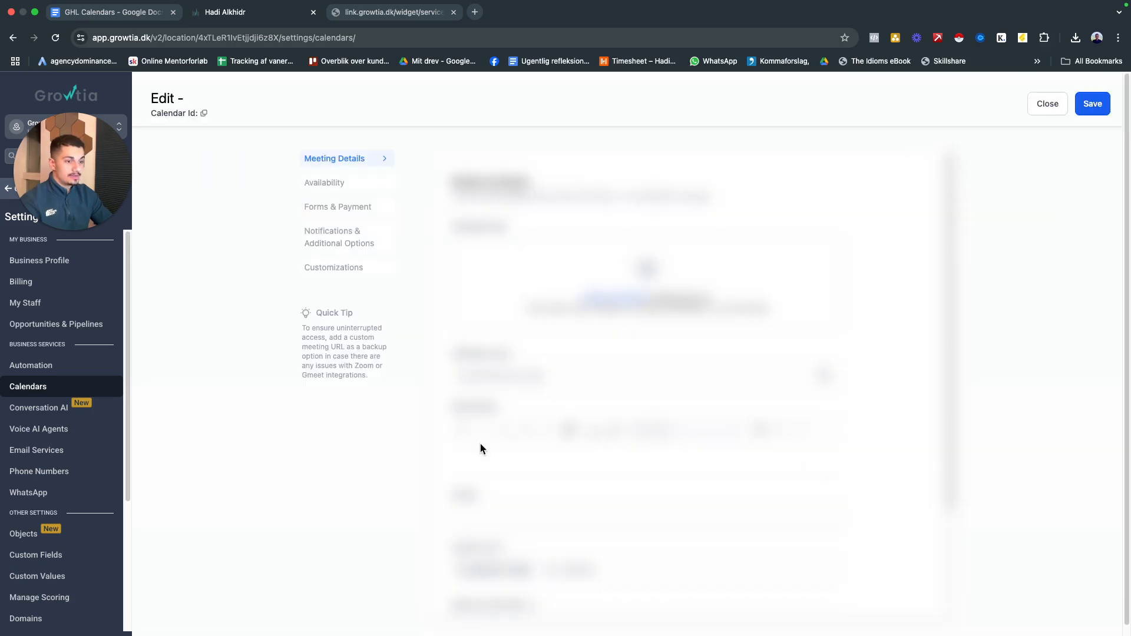
scroll(551, 384, down, 5)
click(532, 363)
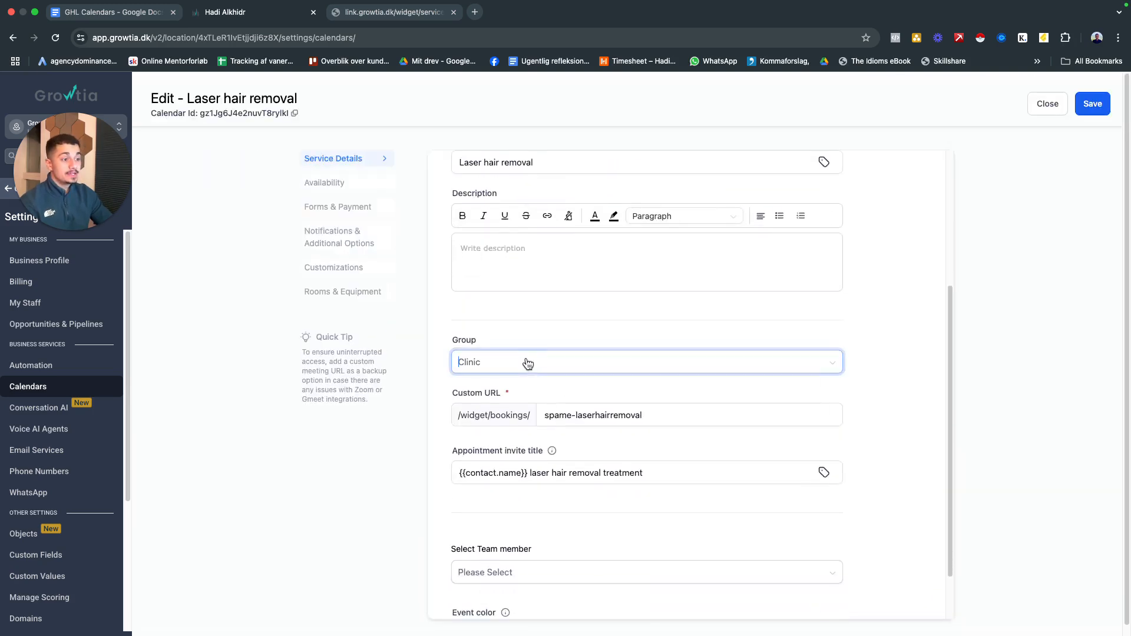
click(515, 410)
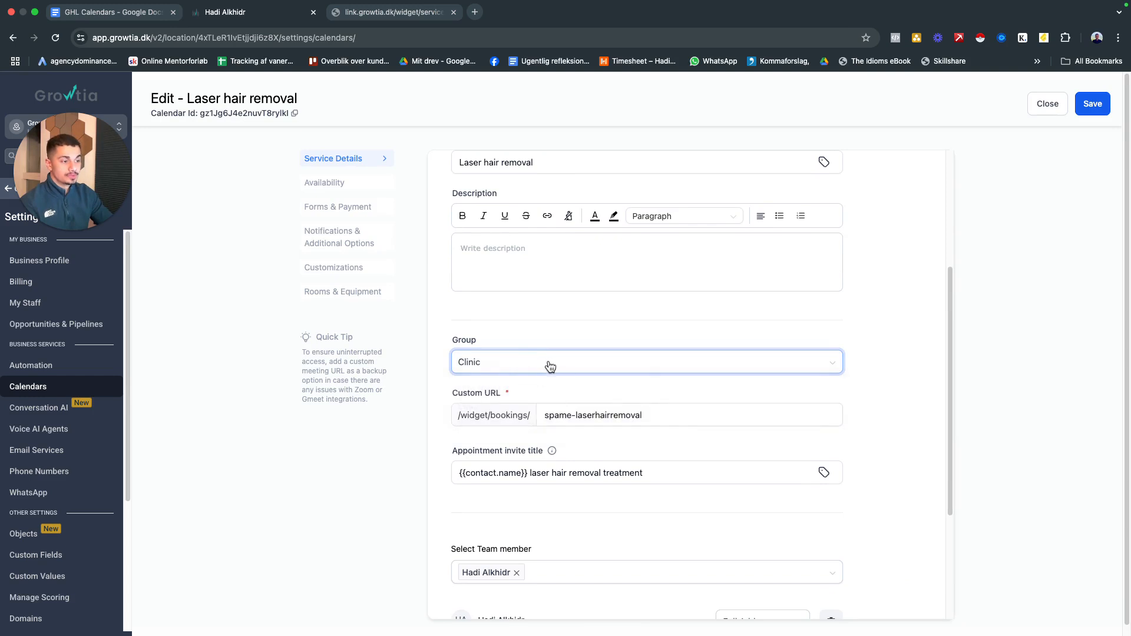
scroll(577, 357, up, 3)
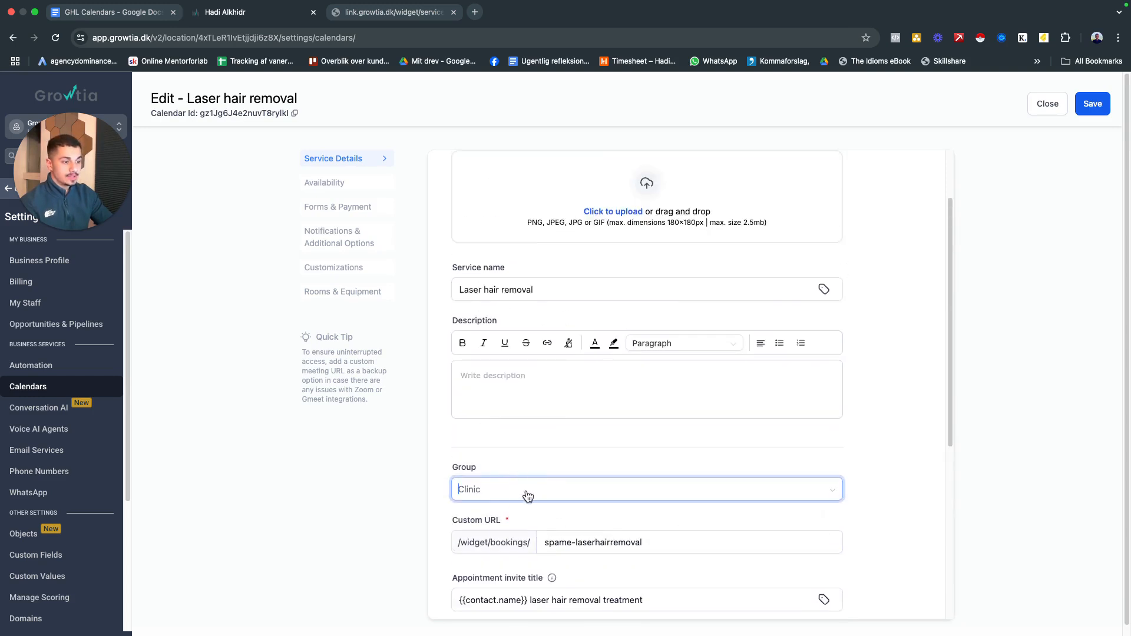
click(528, 457)
click(511, 492)
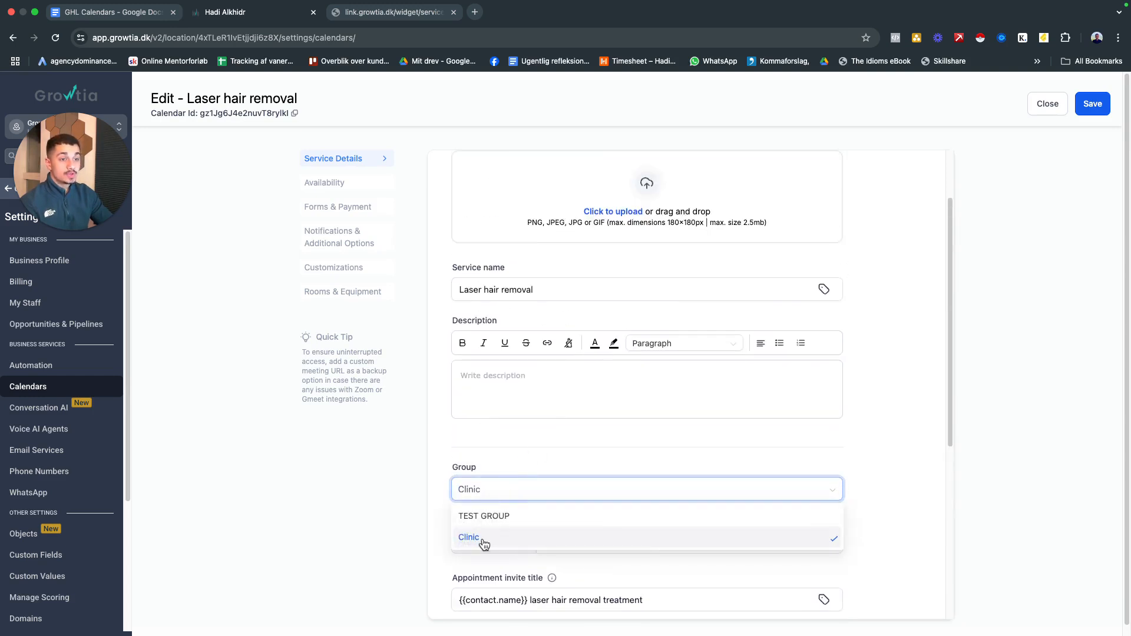
Check how the Clinic group appears on the public Spame-menu page, choose Clinic as the service's group and close the editor
click(396, 13)
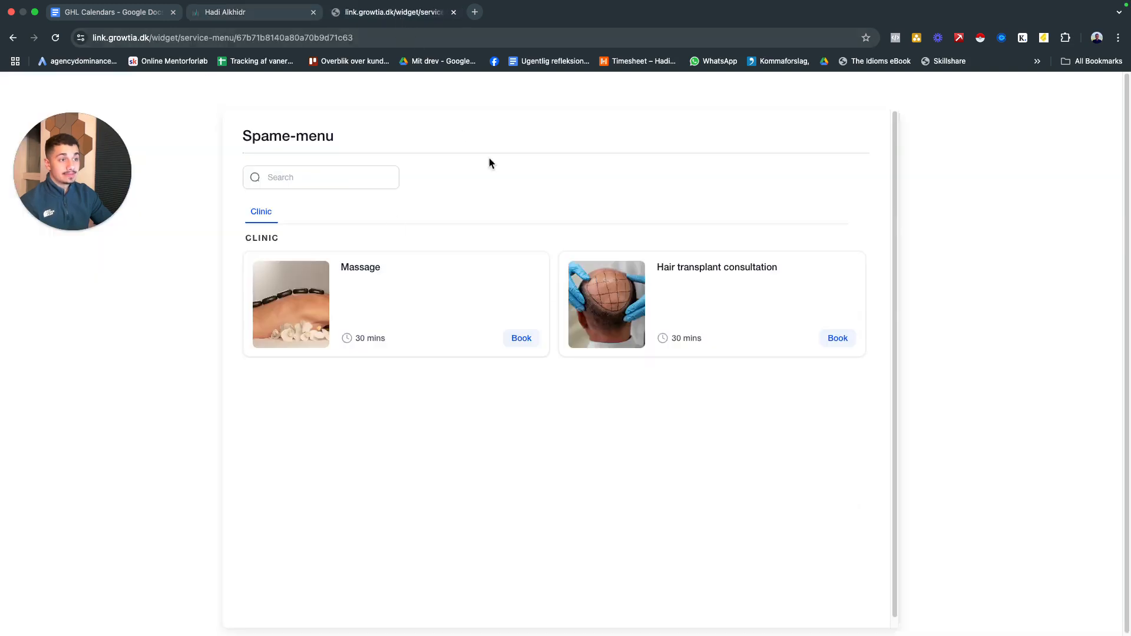
click(258, 14)
scroll(526, 429, down, 1)
click(497, 428)
click(497, 428)
click(504, 472)
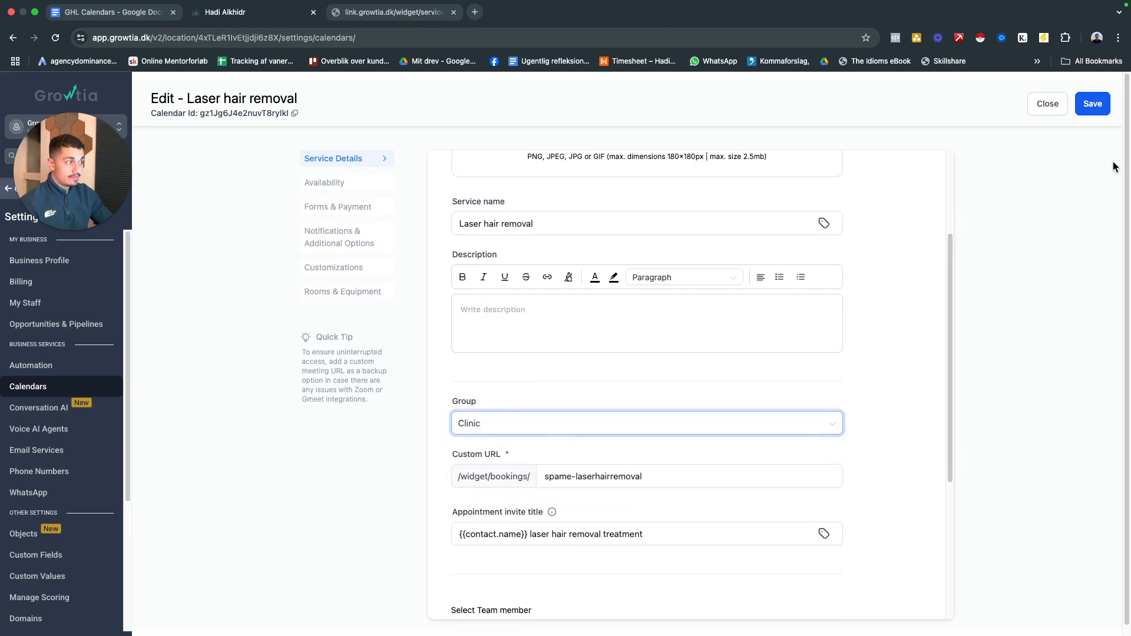
click(1048, 104)
Start a new service menu and name it TEST MENU
scroll(424, 384, down, 1)
scroll(392, 476, up, 1)
click(266, 219)
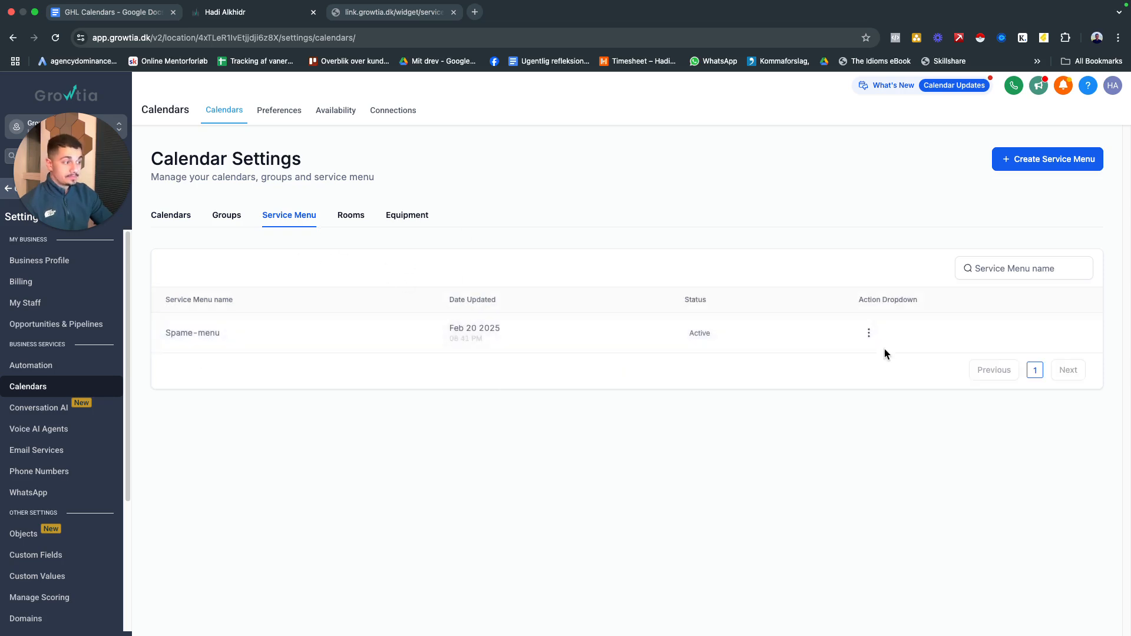
click(1059, 167)
click(511, 274)
Check the services on the public Spame-menu page and select Massage, Laser hair removal and Hair transplant consultation from the Clinic group for the new menu
click(399, 13)
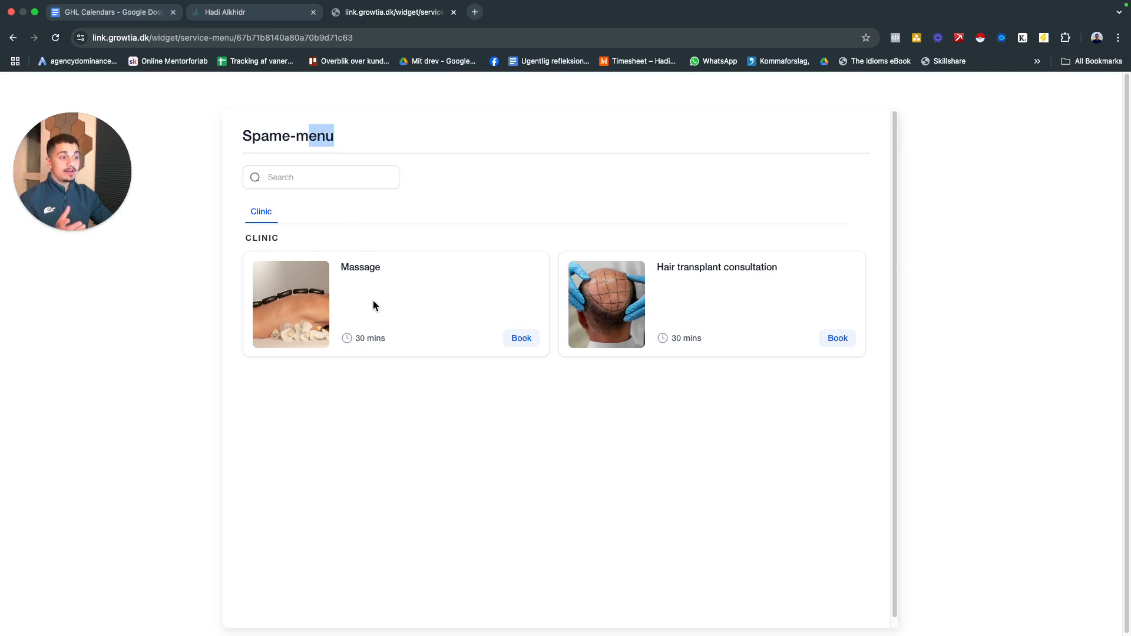
click(275, 13)
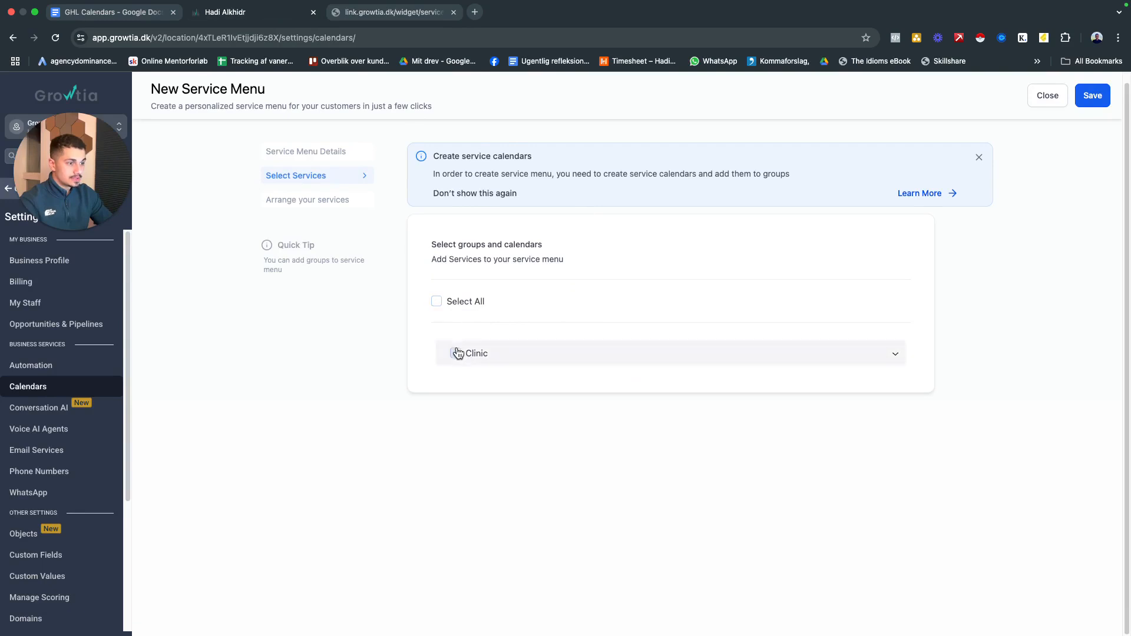
click(474, 381)
click(474, 409)
click(474, 438)
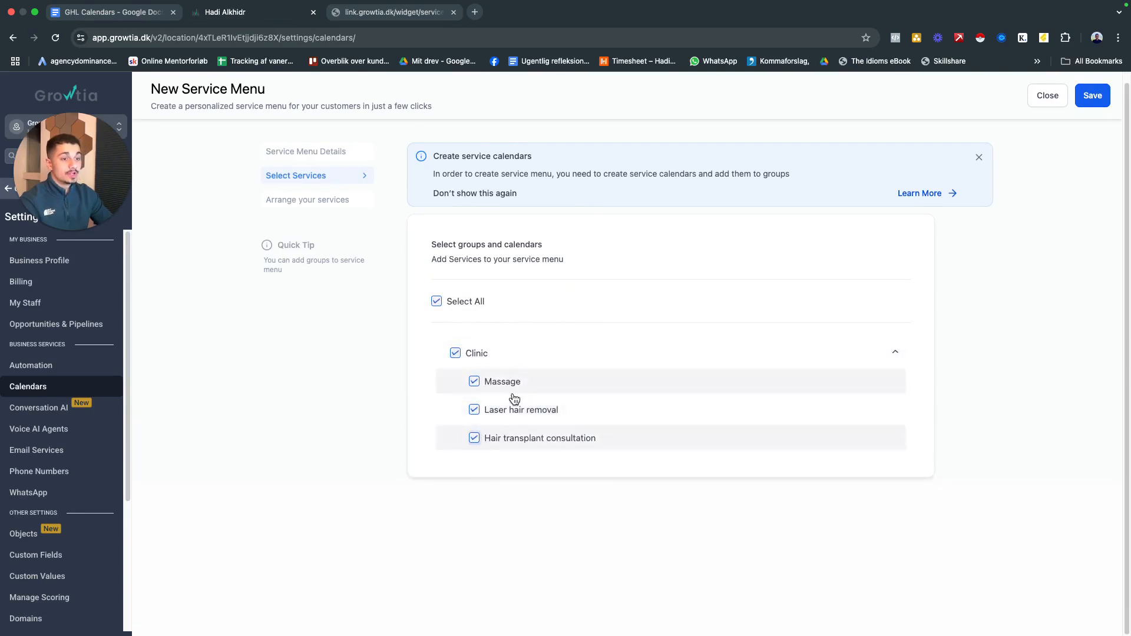
Review the public Spame-menu page again, toggle the three Clinic services off and on, and save the new menu with all of them selected
click(392, 12)
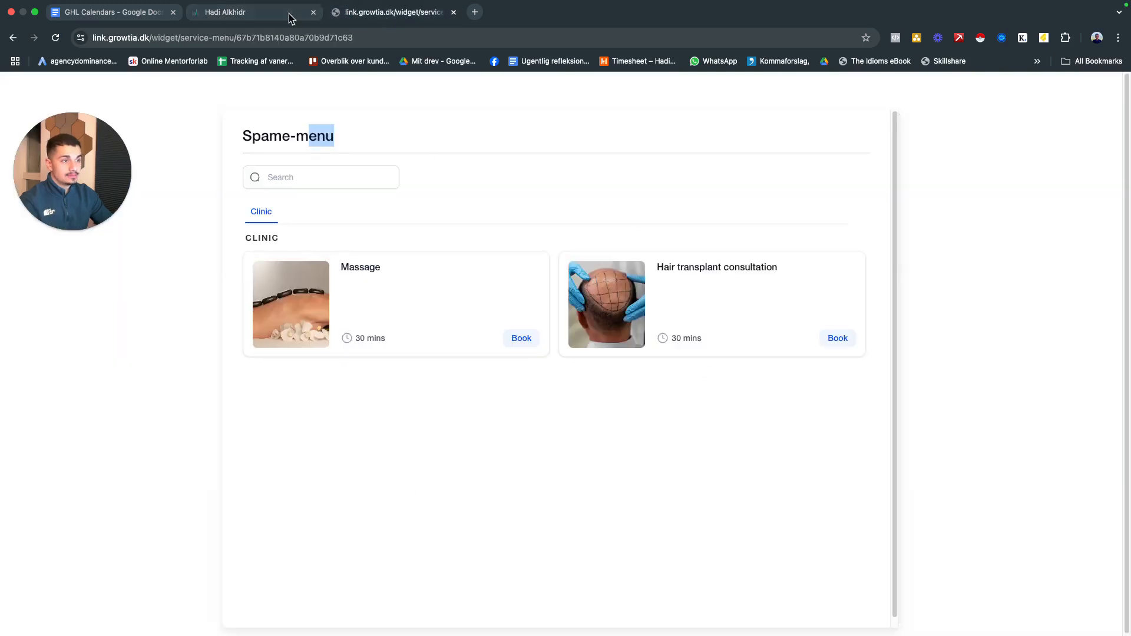
click(308, 13)
click(474, 381)
click(475, 410)
click(474, 438)
click(474, 382)
click(475, 410)
click(474, 438)
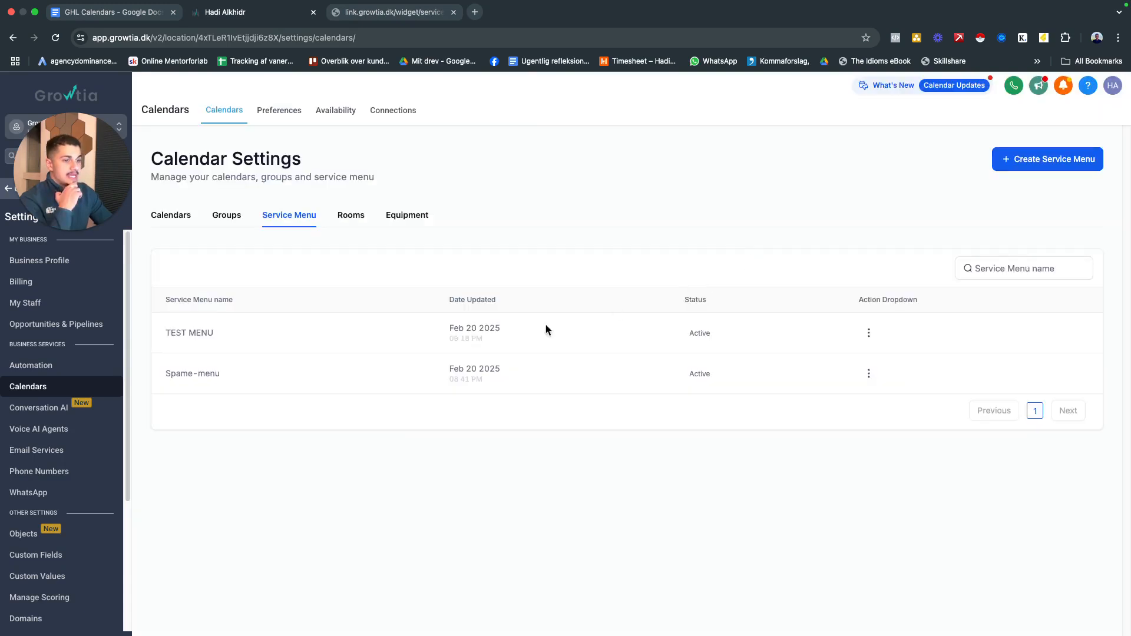
Copy TEST MENU's permanent link, open it in a new browser tab and close the old Spame-menu page
click(869, 333)
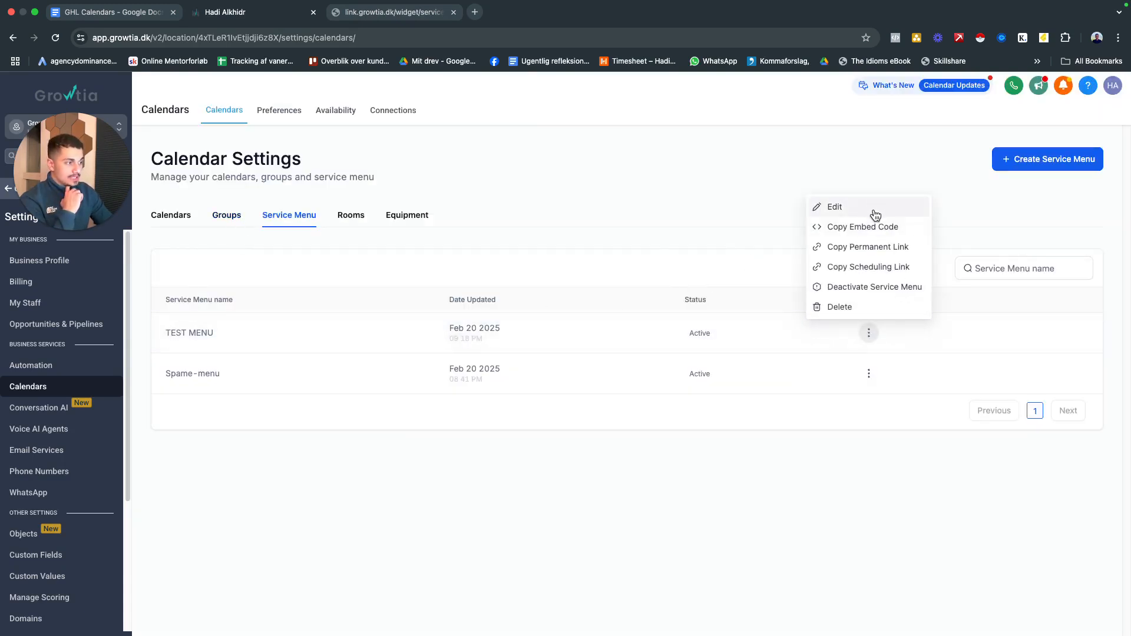
click(873, 264)
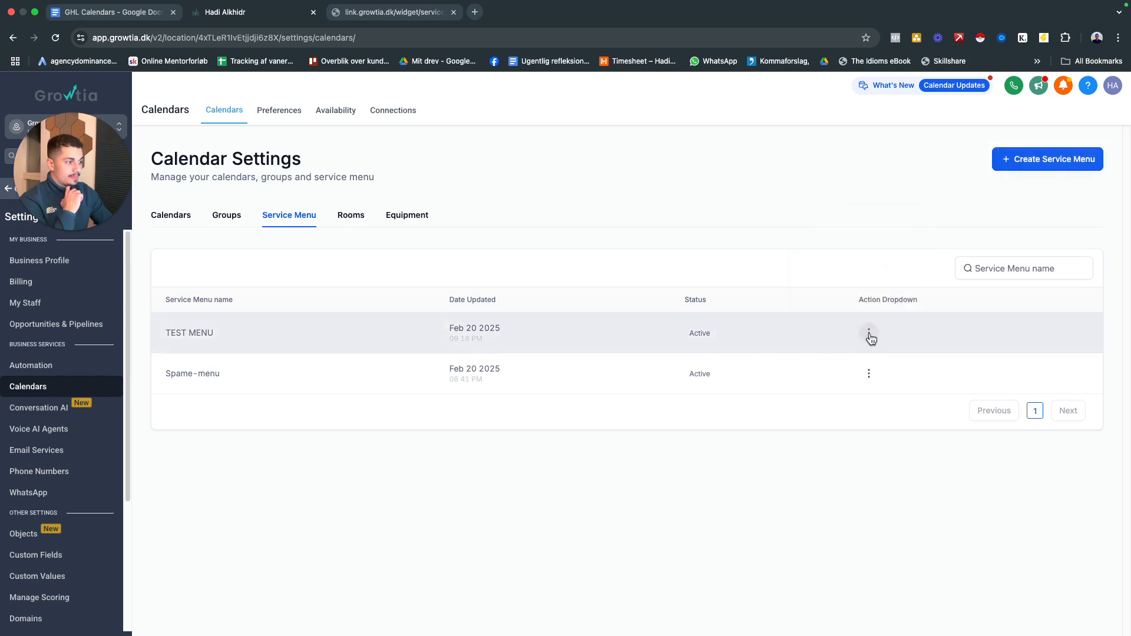
click(869, 333)
click(872, 246)
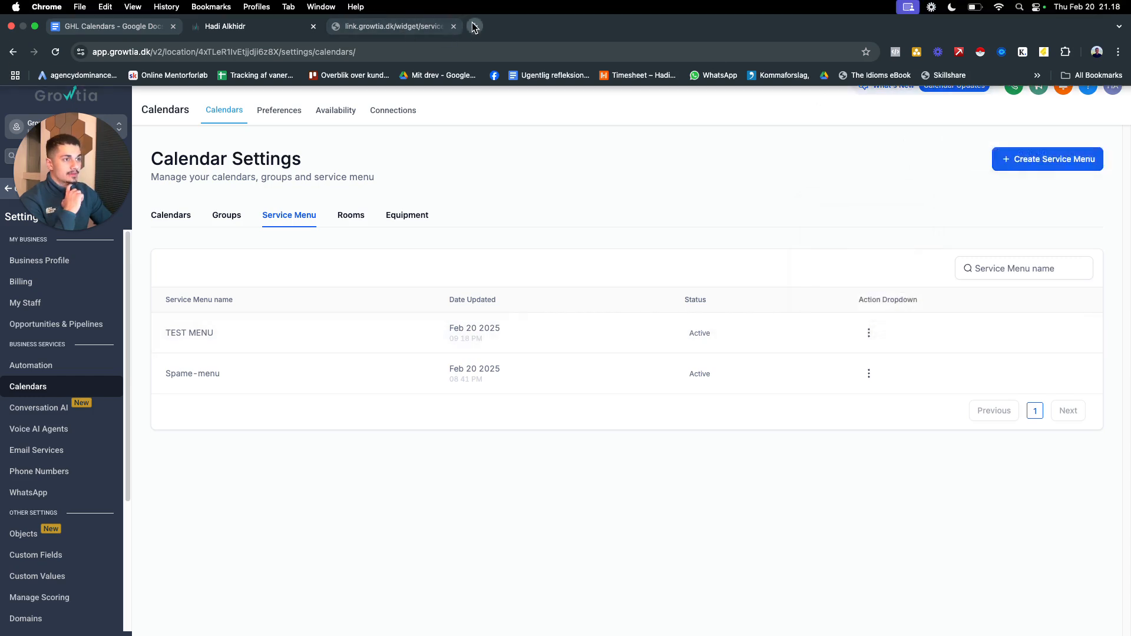
click(475, 26)
key(super+v)
key(Return)
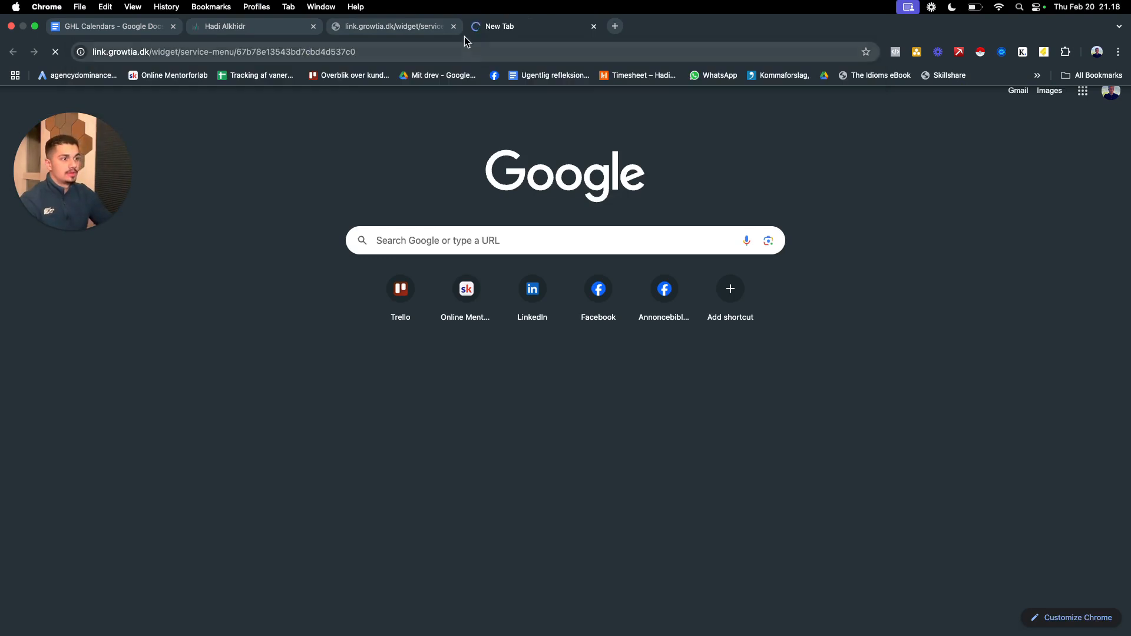
click(453, 25)
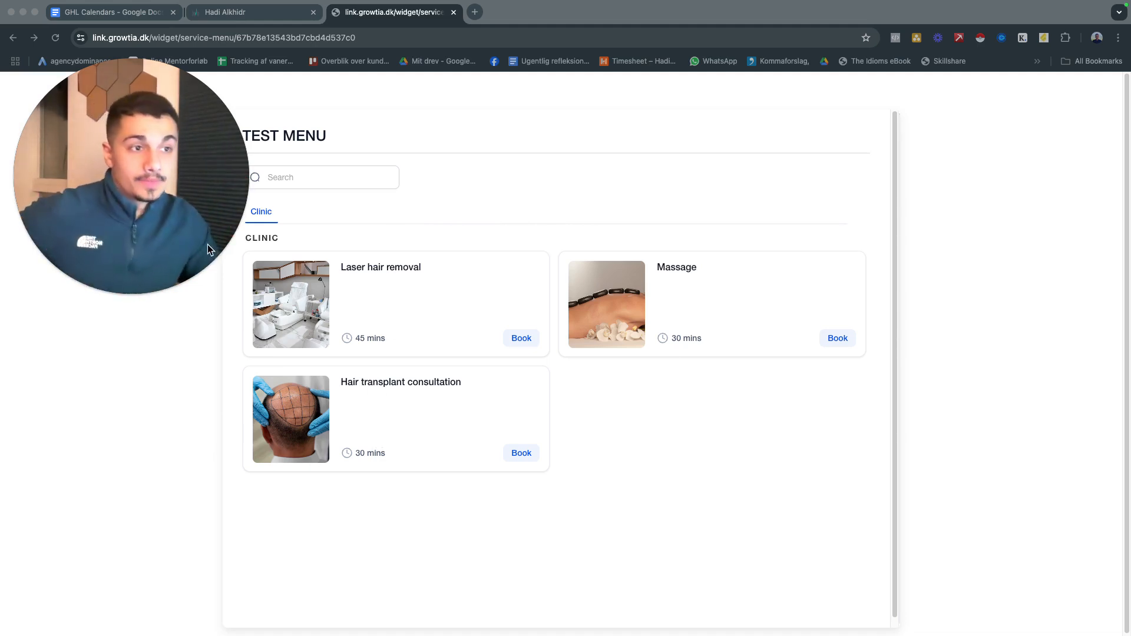
Return to the calendar settings, start a new calendar and show the additional scheduling types
click(274, 12)
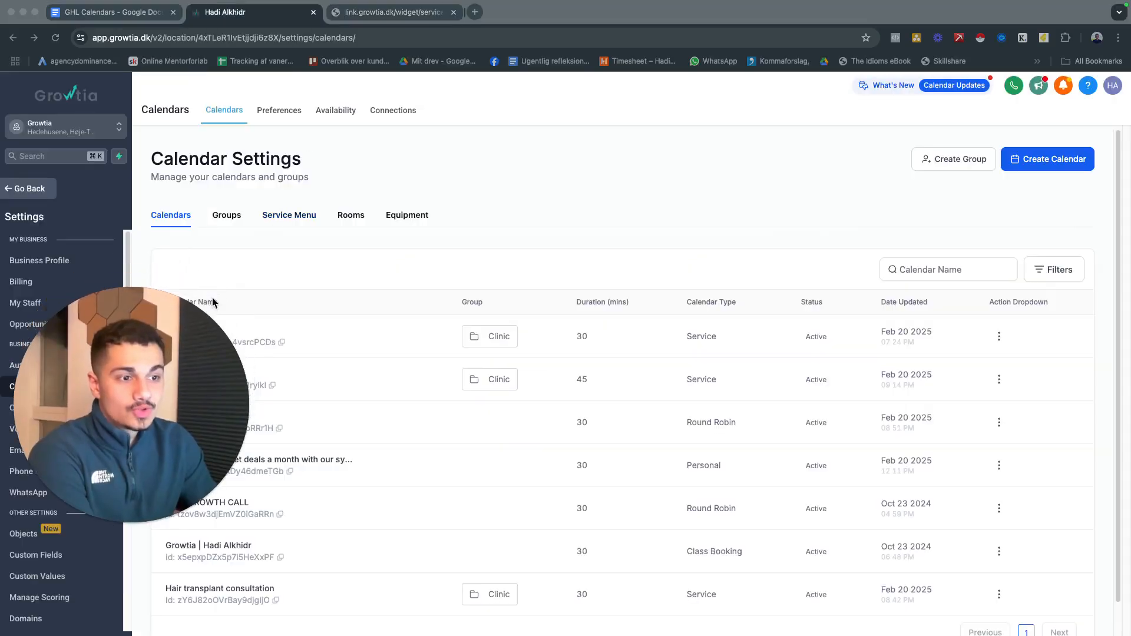
click(1040, 169)
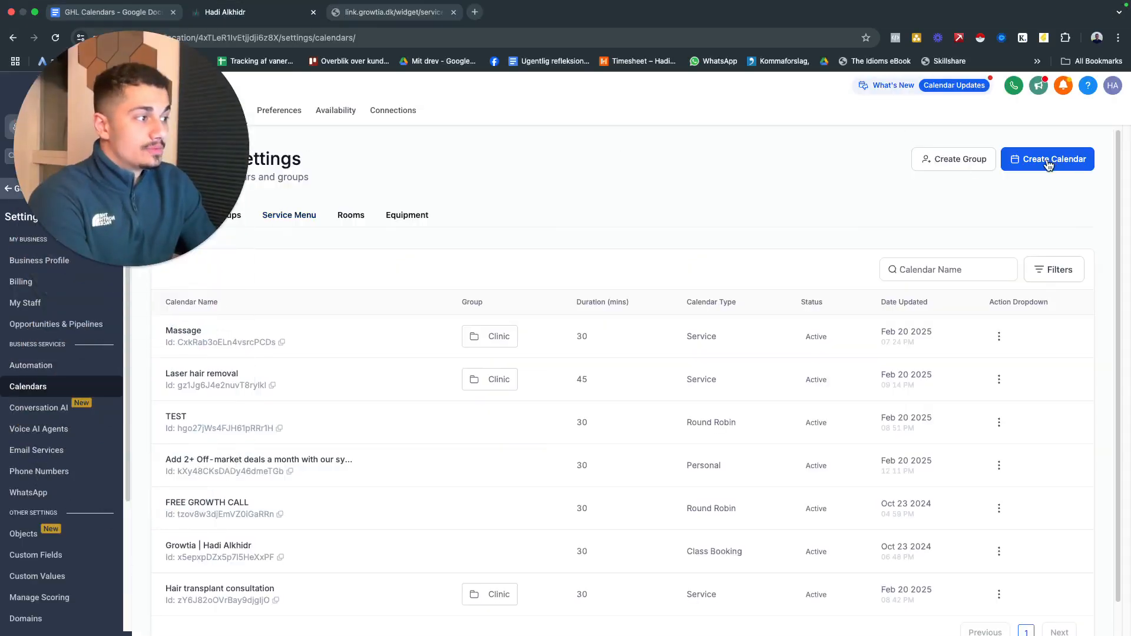
click(396, 476)
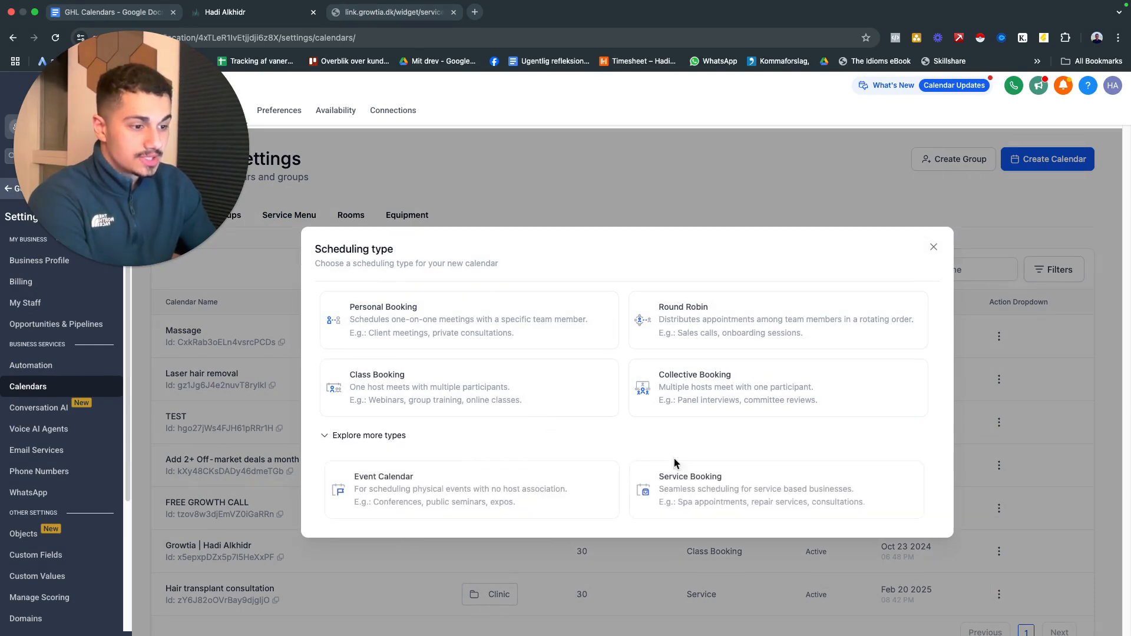